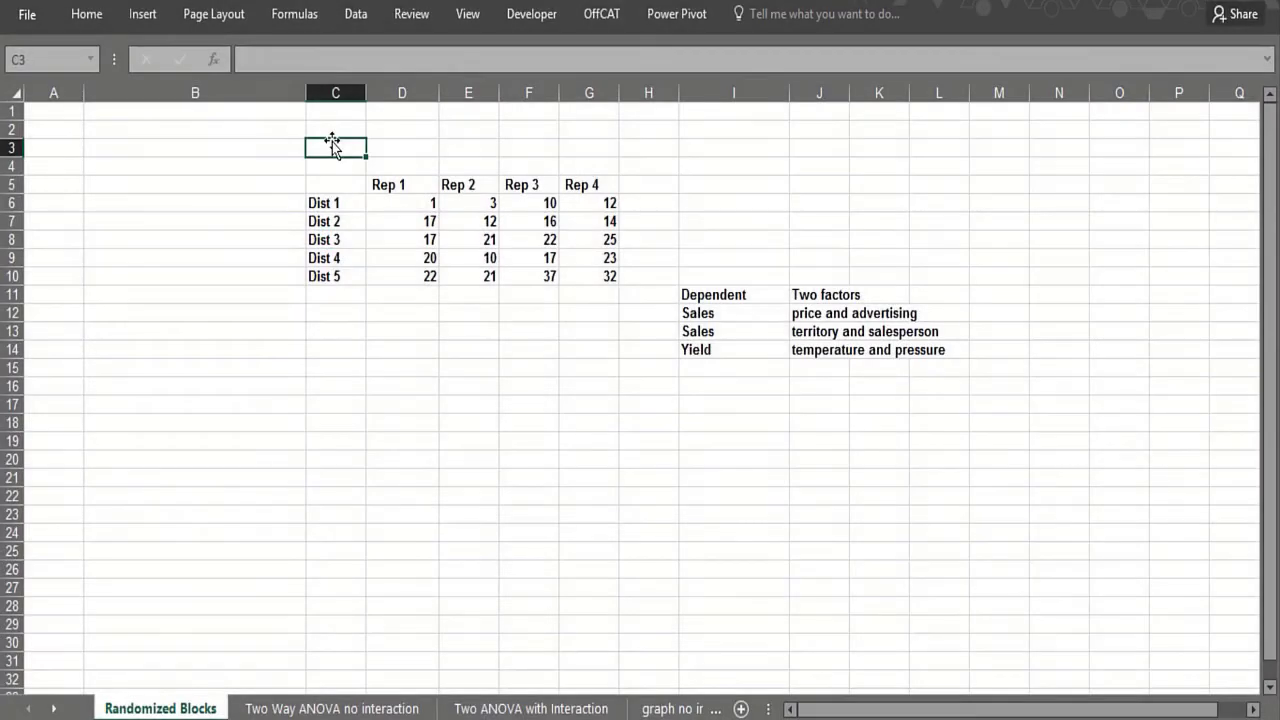
Enter the title RANDOMIZED BLOCKS in cell C3 above the Dist and Rep data table.
type("RAB")
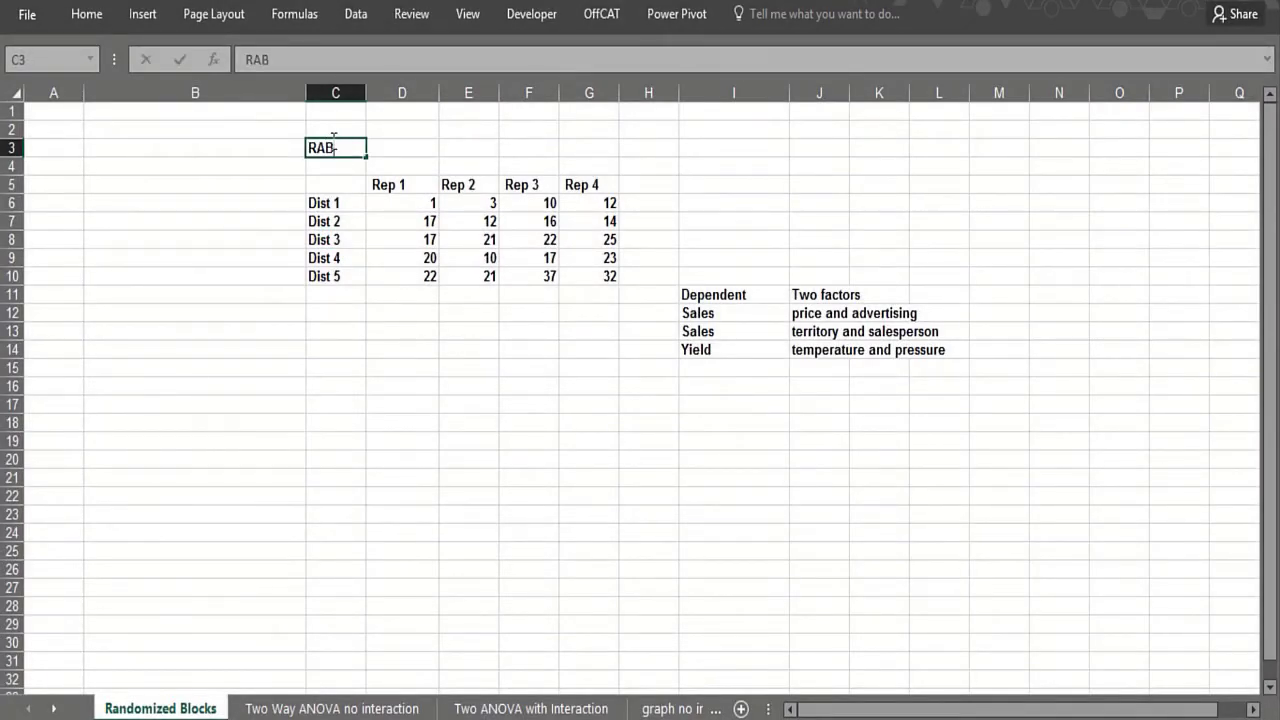
type("NDOMI")
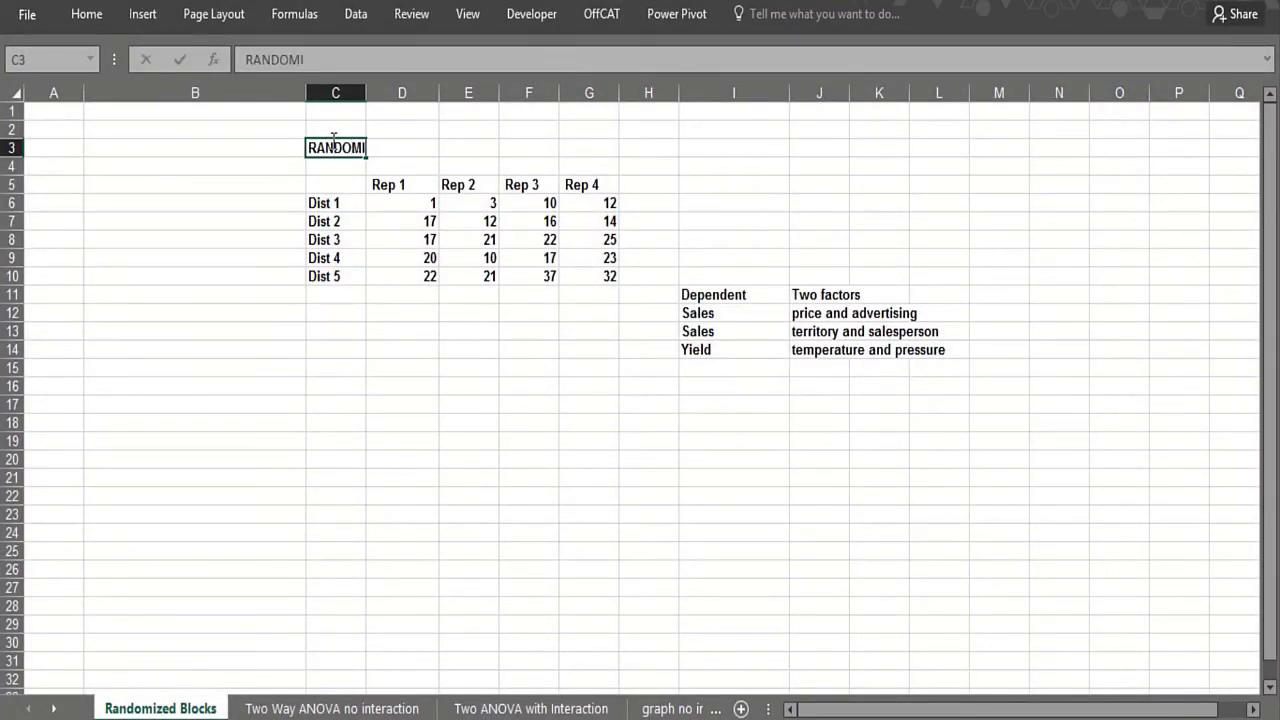
type("ZED BLOCKS")
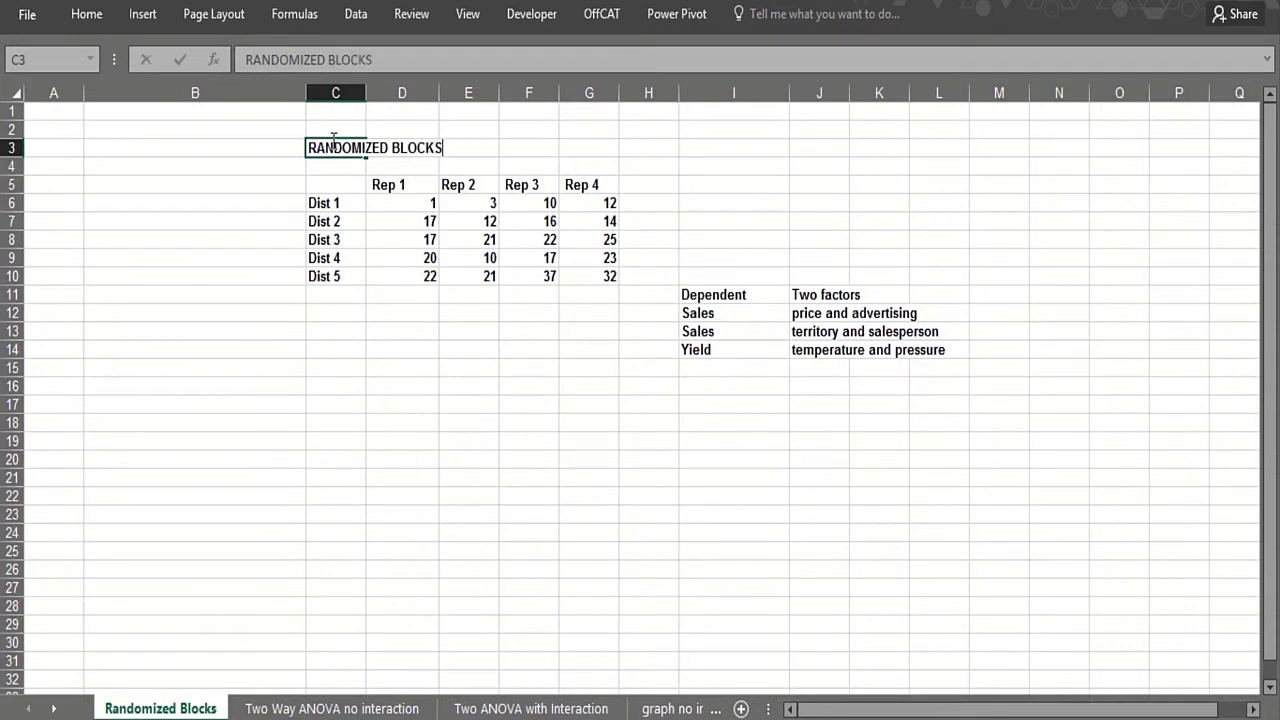
key("Return")
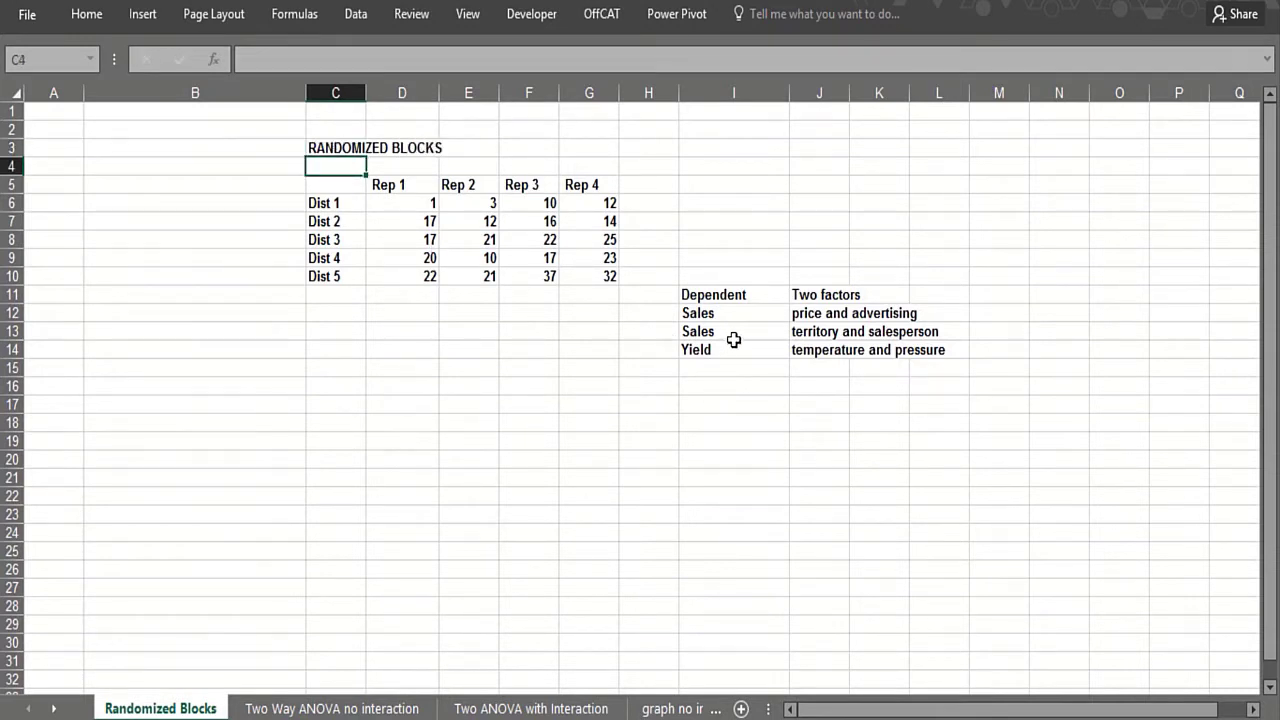
Examine the example table of dependent variables and their two factors, covering the two Sales rows and the Yield row.
left_click(724, 316)
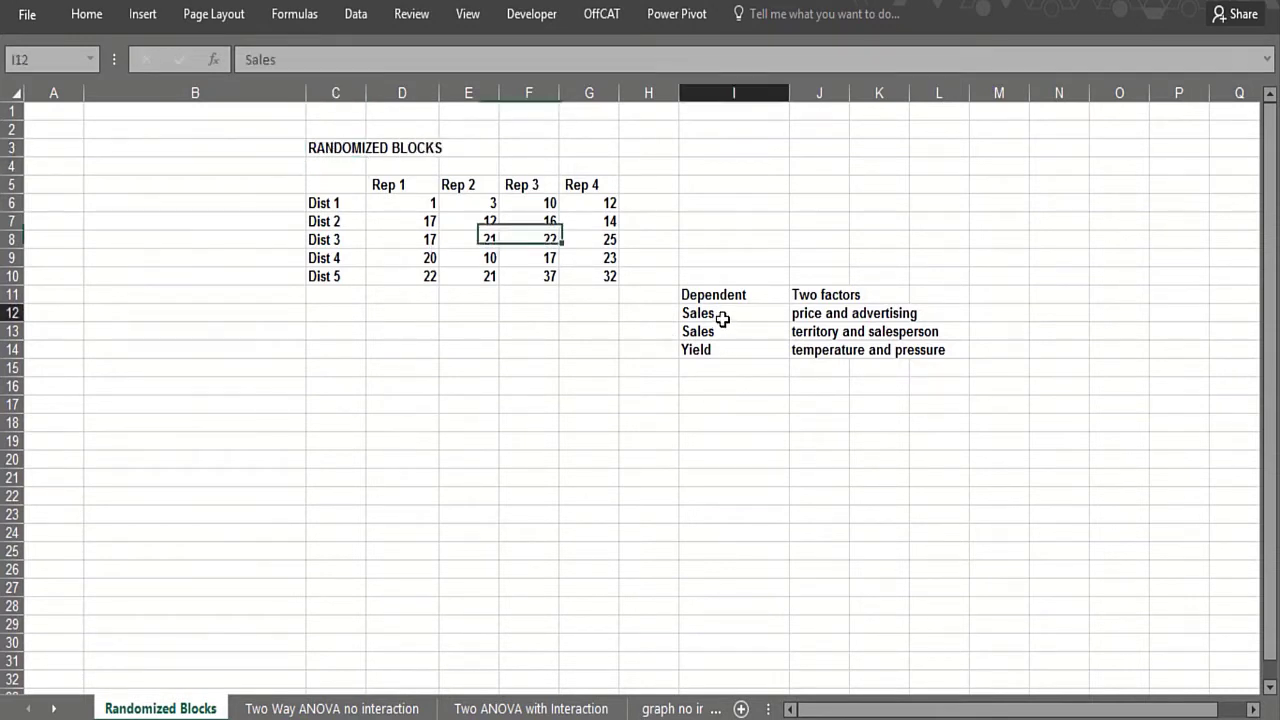
left_click(795, 316)
left_click(797, 331)
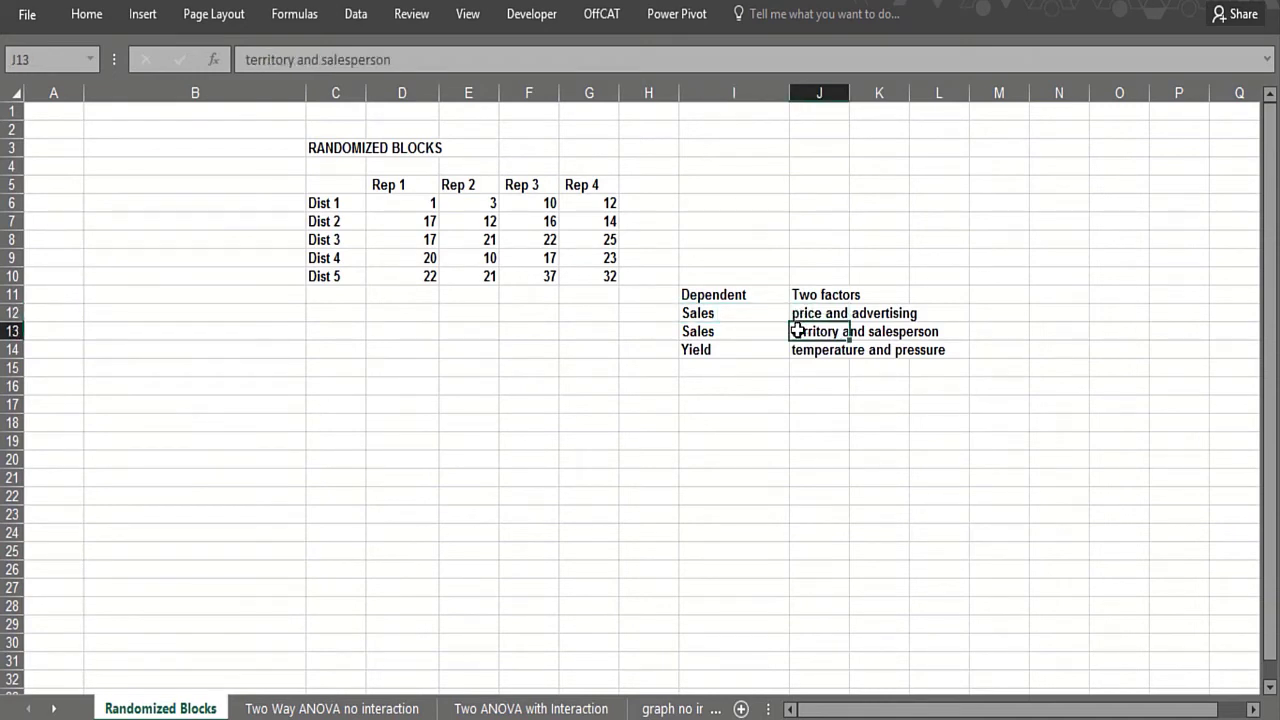
left_click(737, 331)
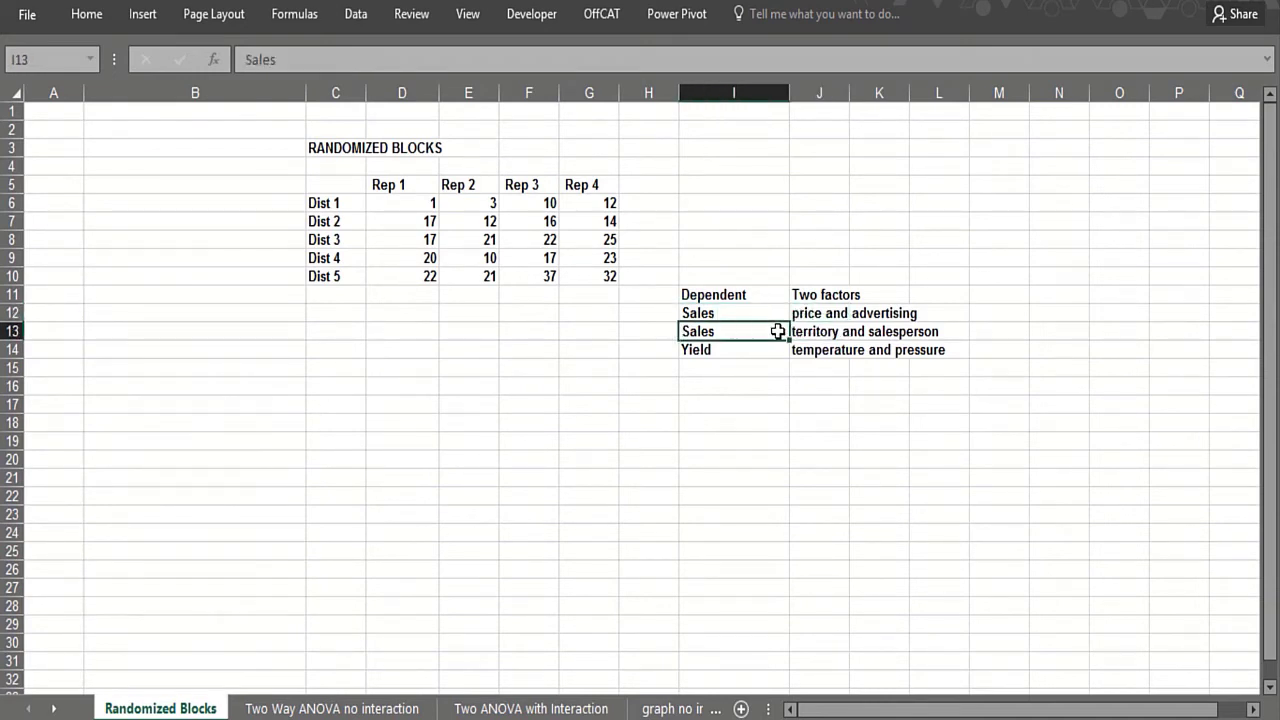
left_click(800, 333)
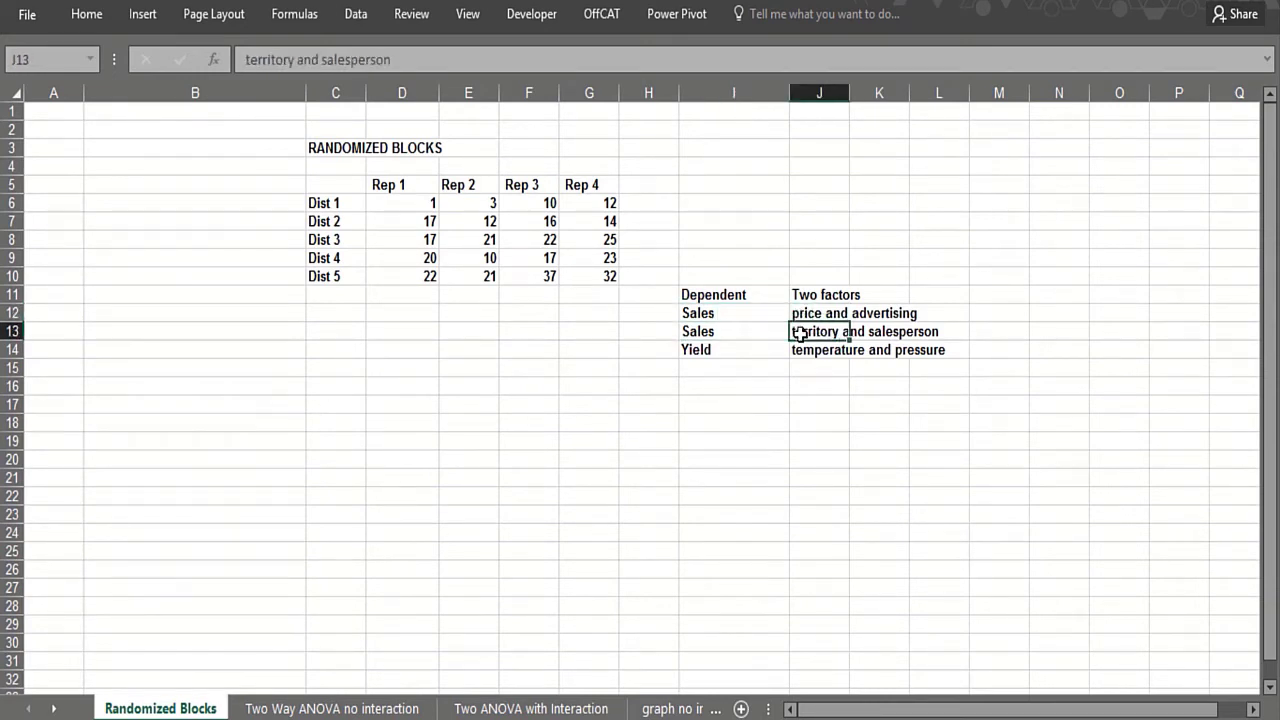
left_click(897, 339)
left_click(837, 335)
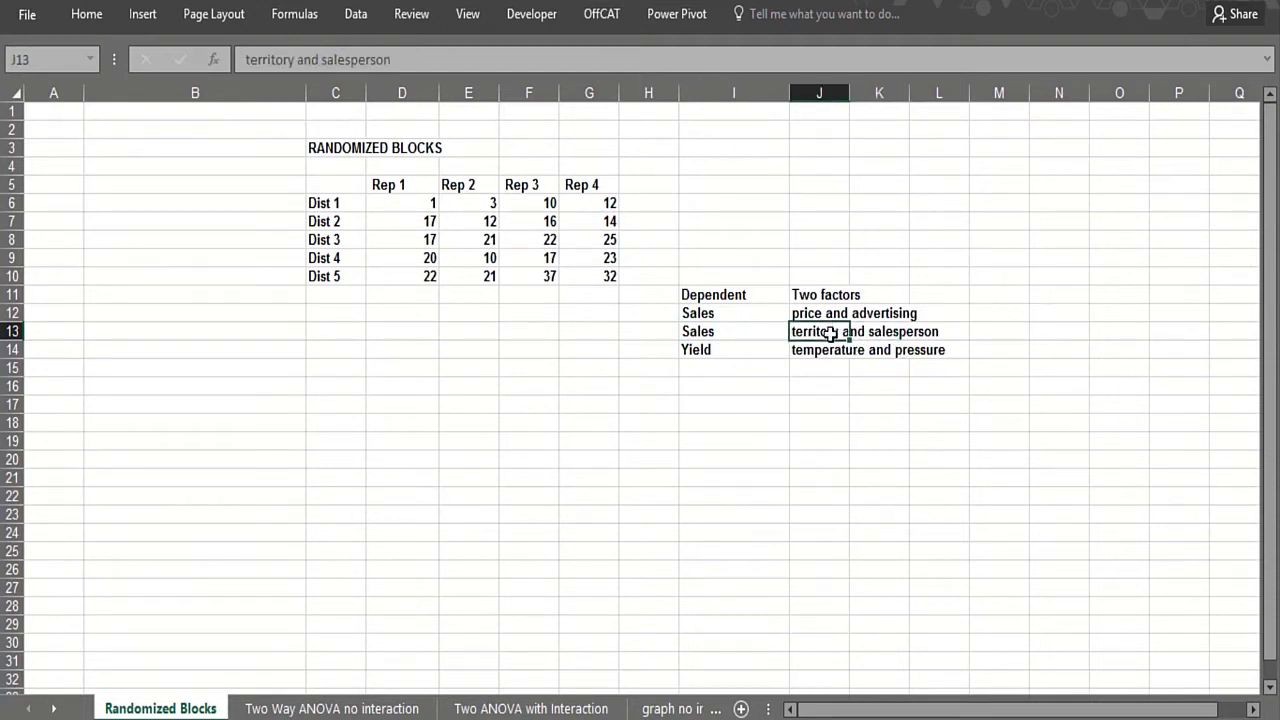
left_click(745, 349)
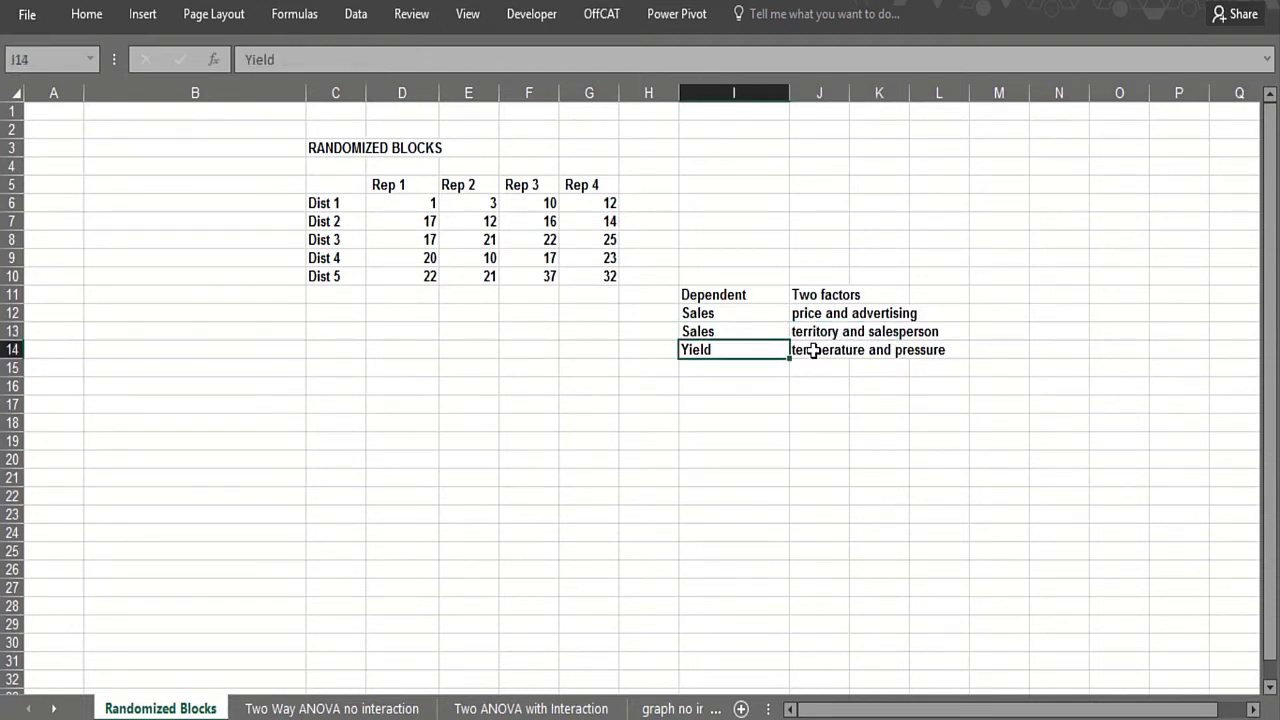
left_click(800, 349)
left_click(763, 350)
left_click(805, 350)
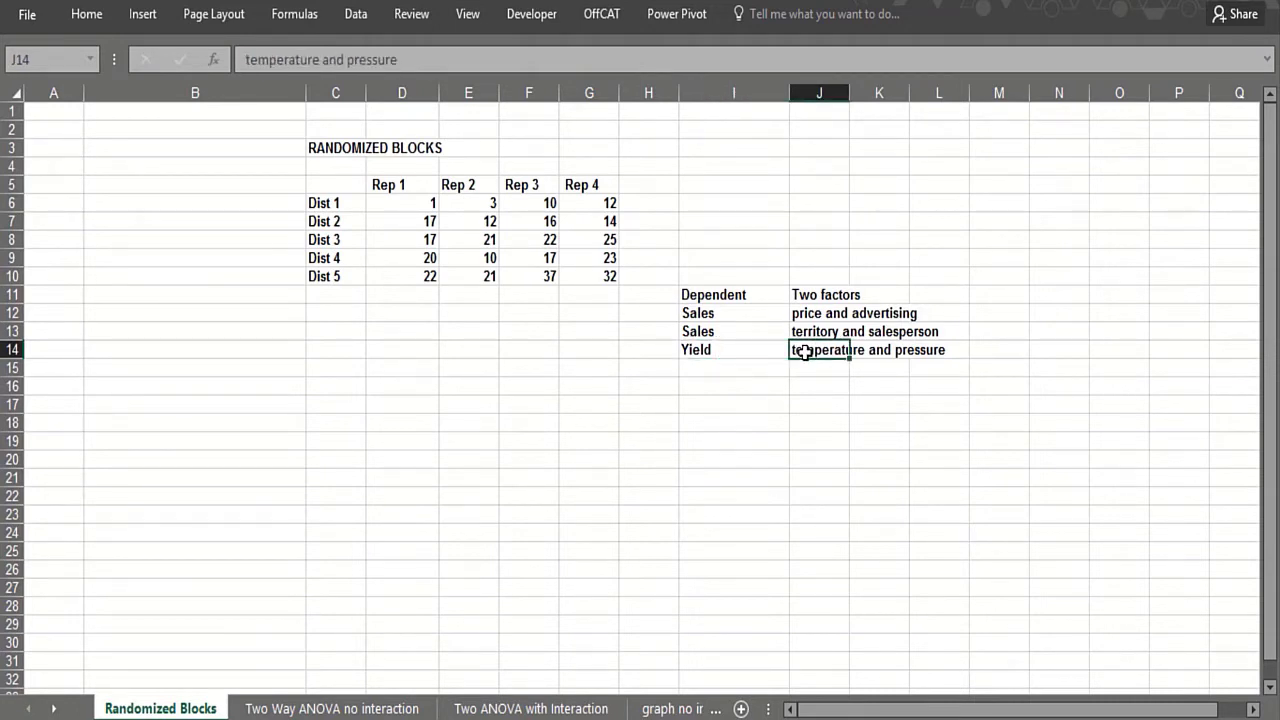
left_click(884, 367)
left_click(829, 367)
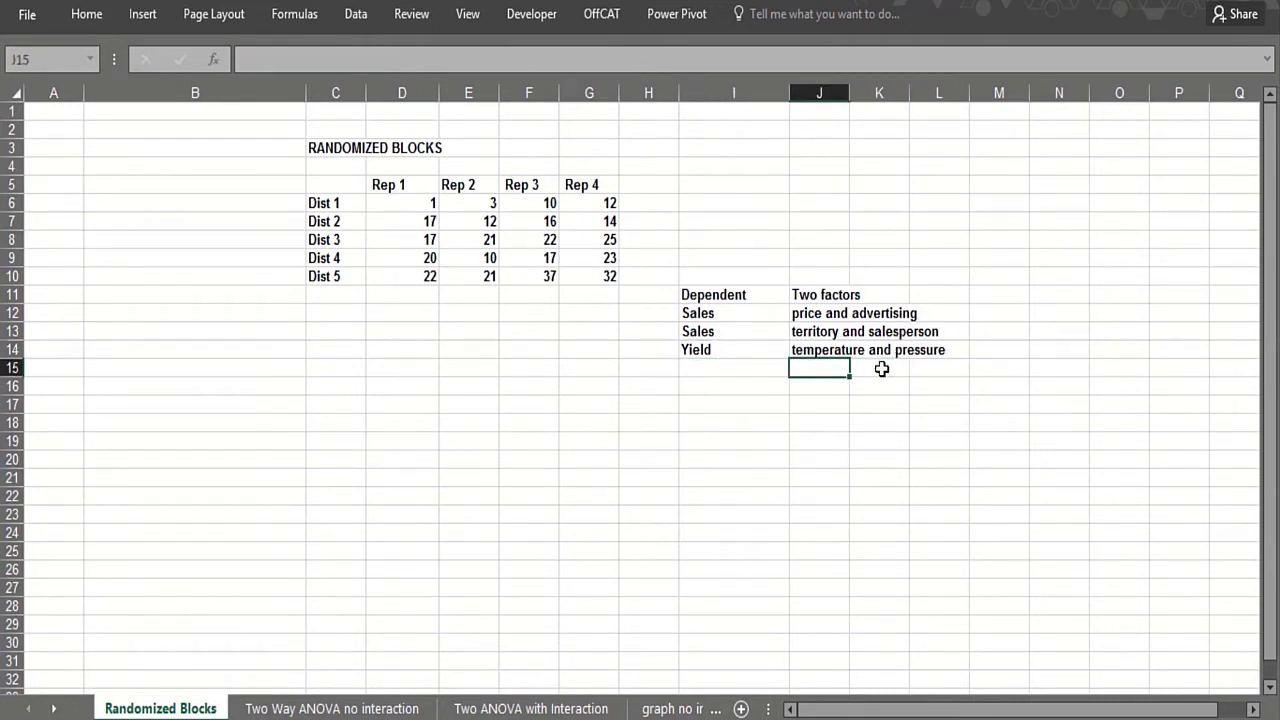
left_click(881, 367)
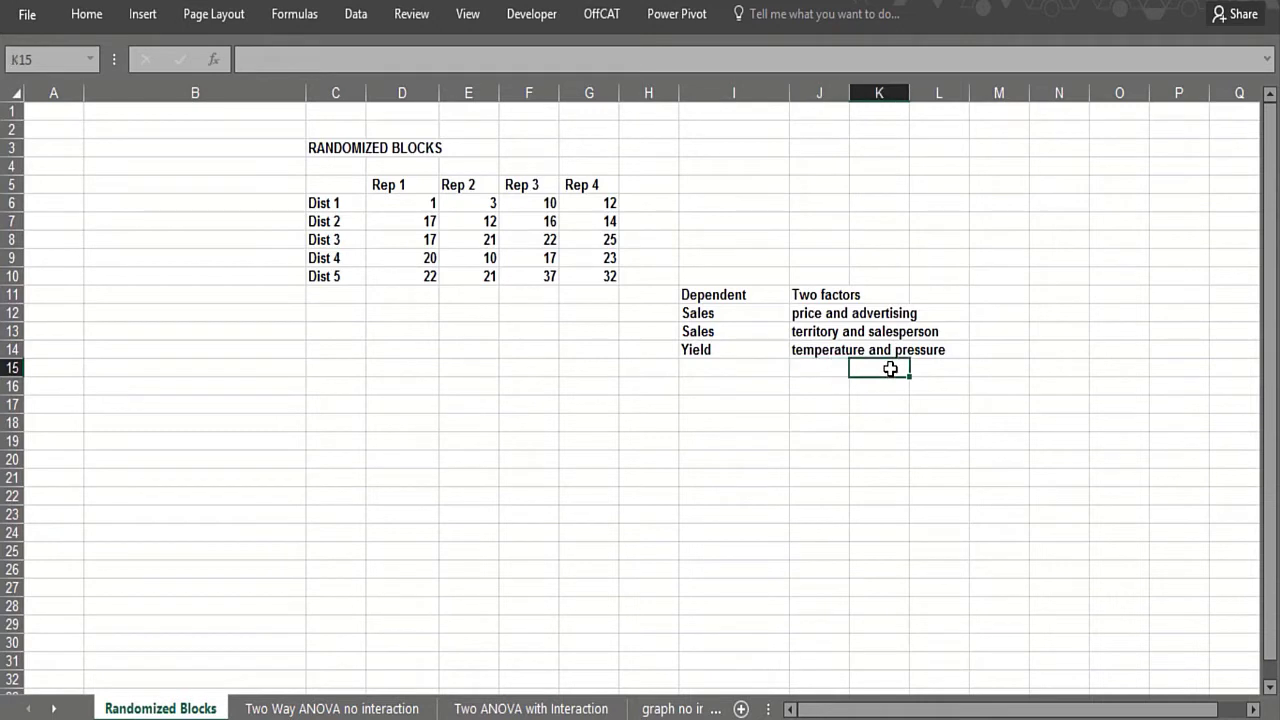
left_click(760, 352)
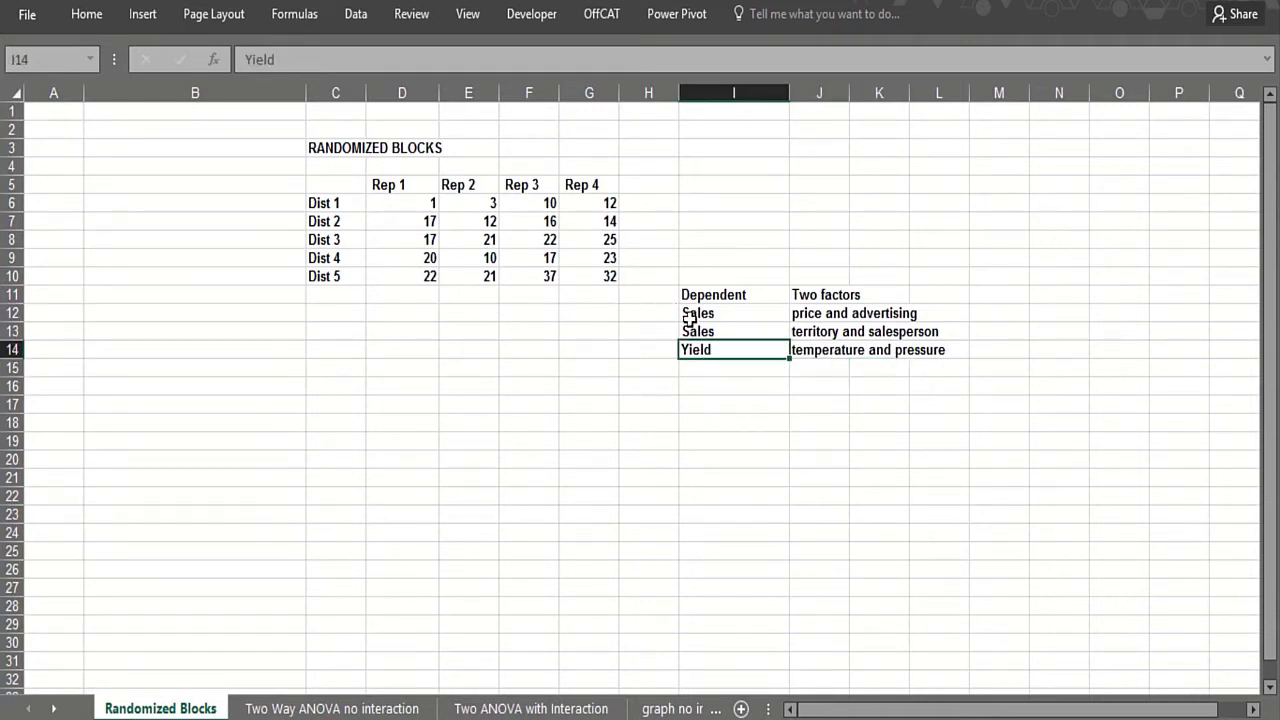
left_click_drag(694, 331, 944, 338)
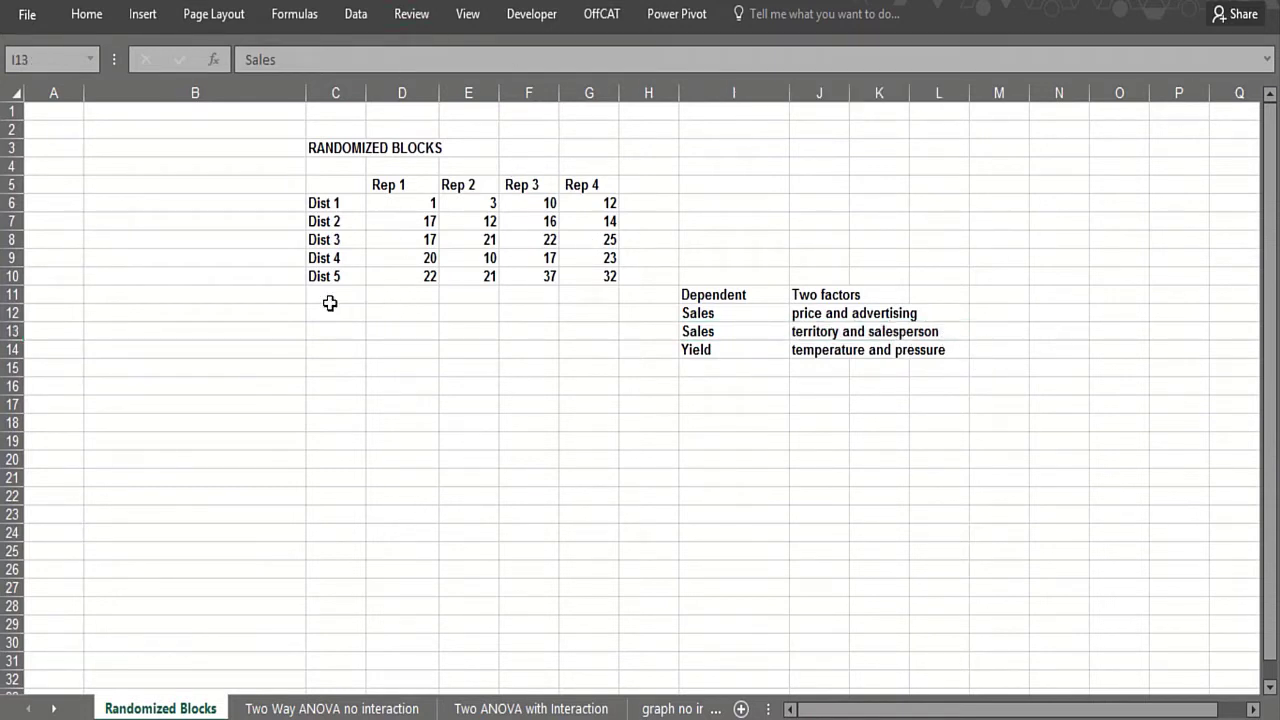
Review the data table row by row, from Dist 1 to Dist 5, across the Rep 1 to Rep 4 columns.
left_click(401, 192)
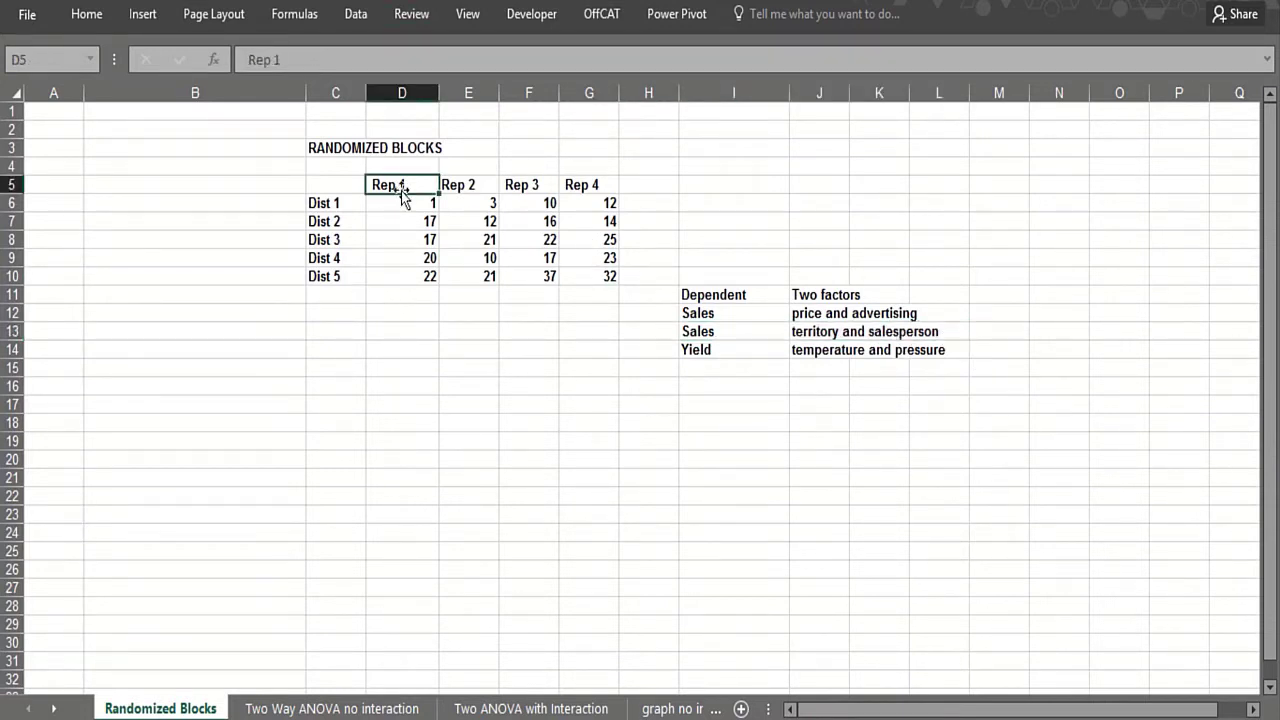
left_click(378, 203)
left_click(340, 204)
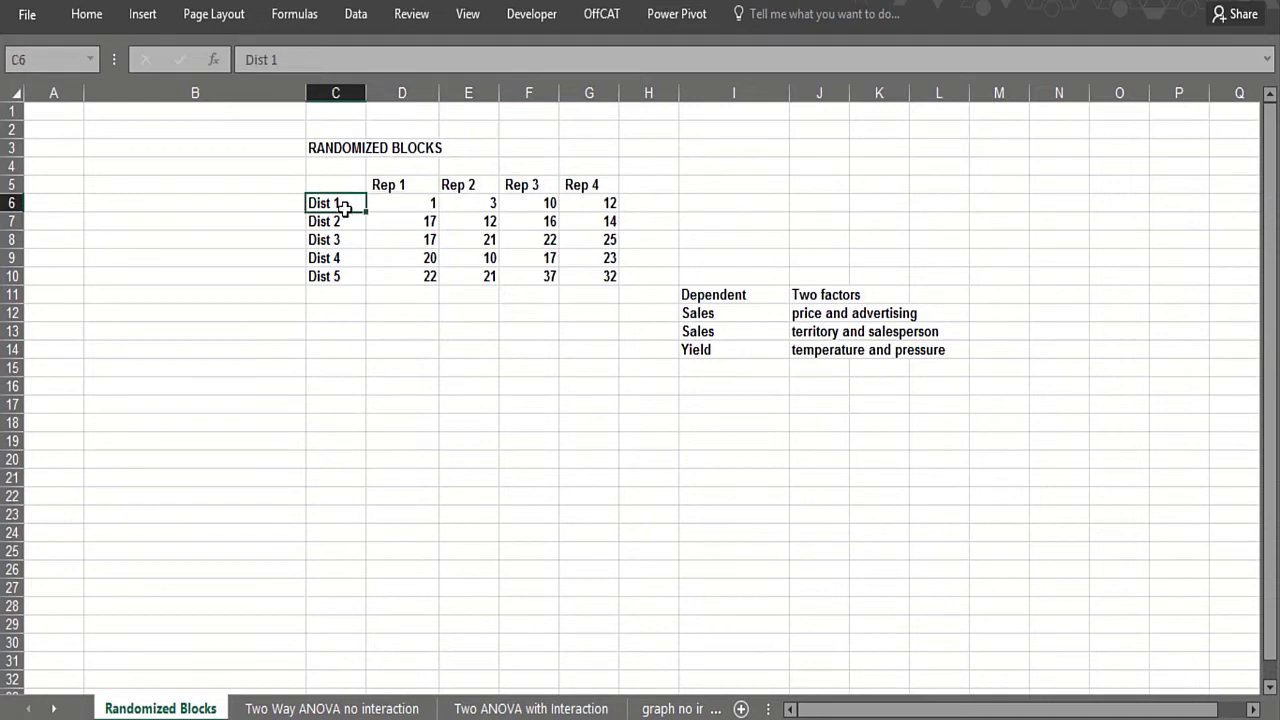
left_click(398, 203)
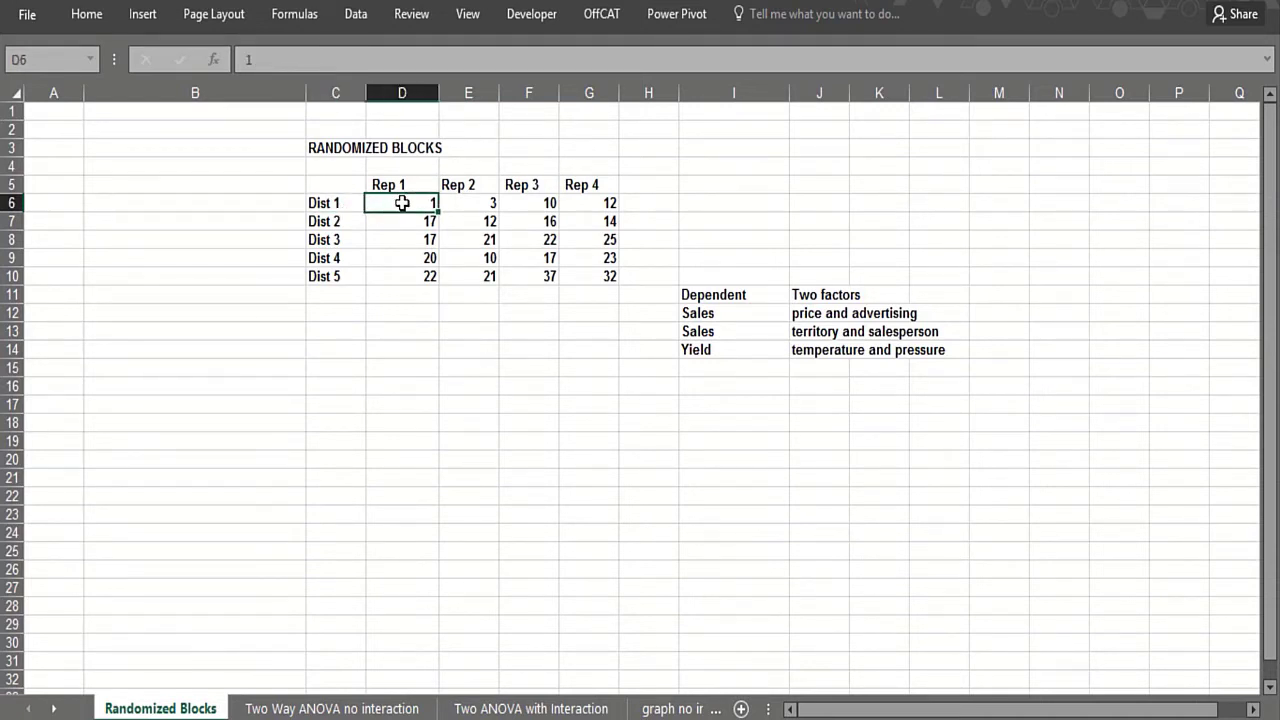
left_click(490, 203)
left_click(609, 203)
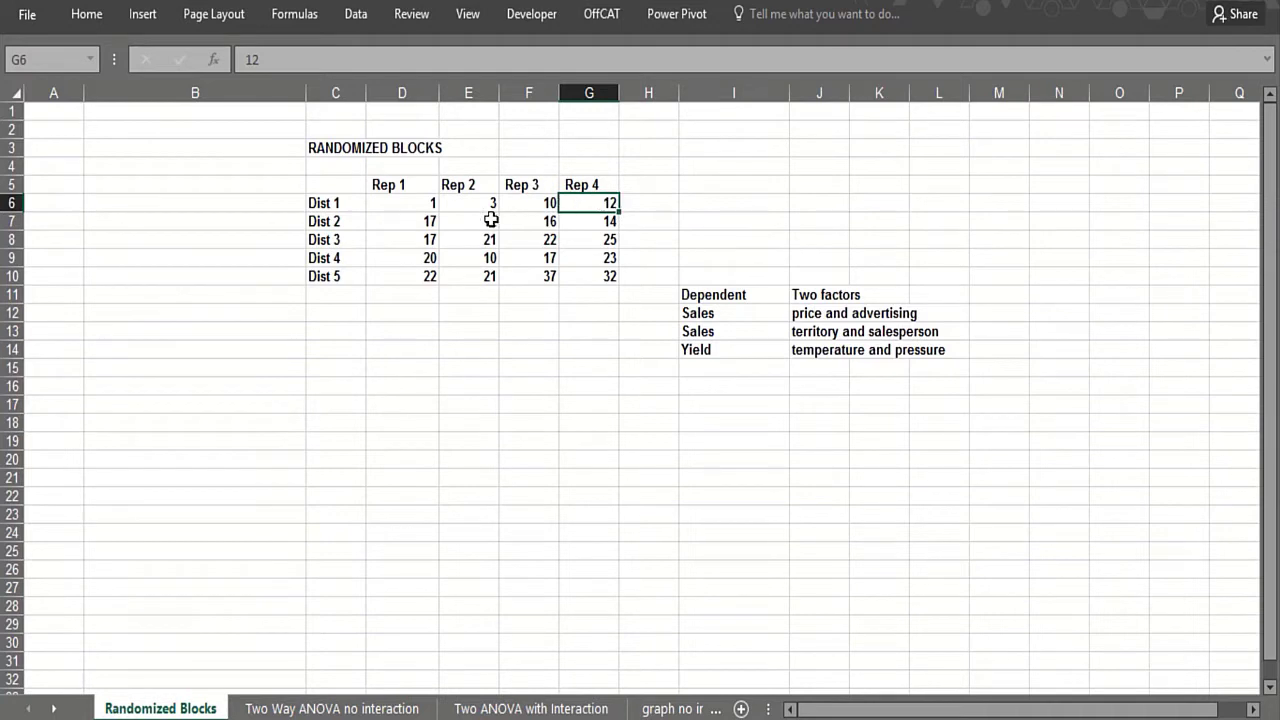
left_click(413, 219)
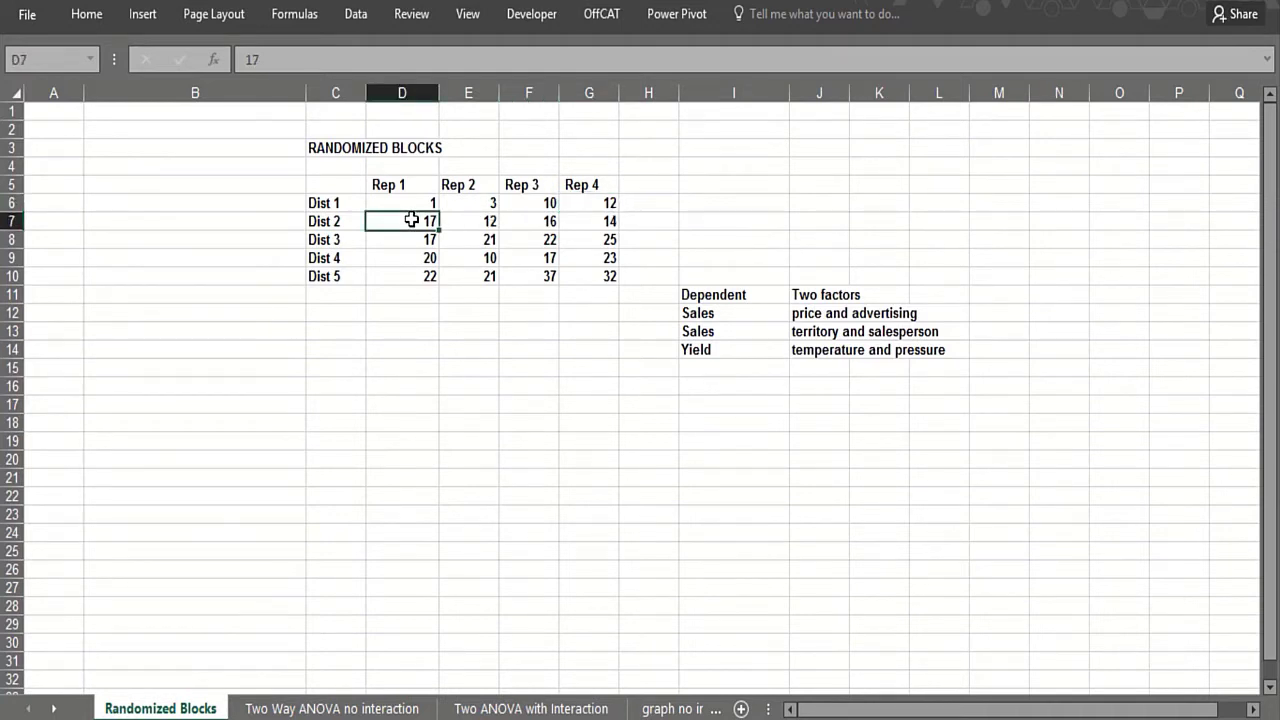
left_click(457, 218)
left_click(412, 241)
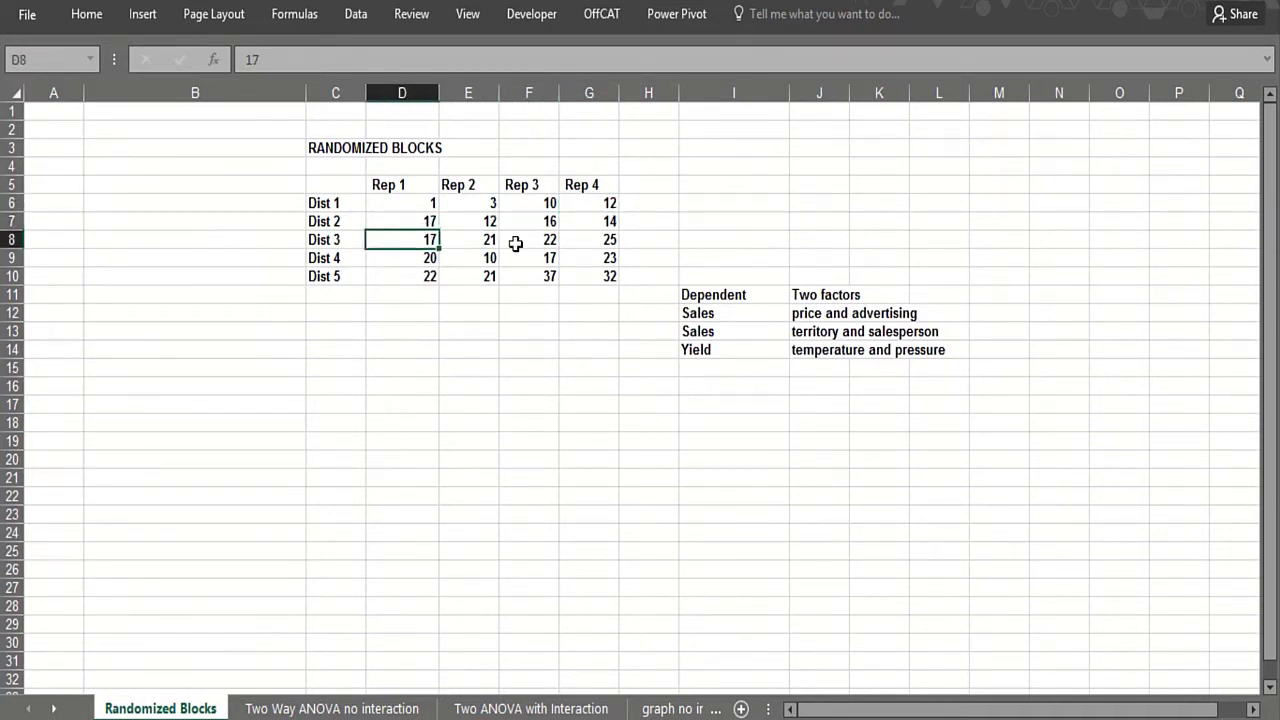
left_click(588, 240)
left_click(402, 259)
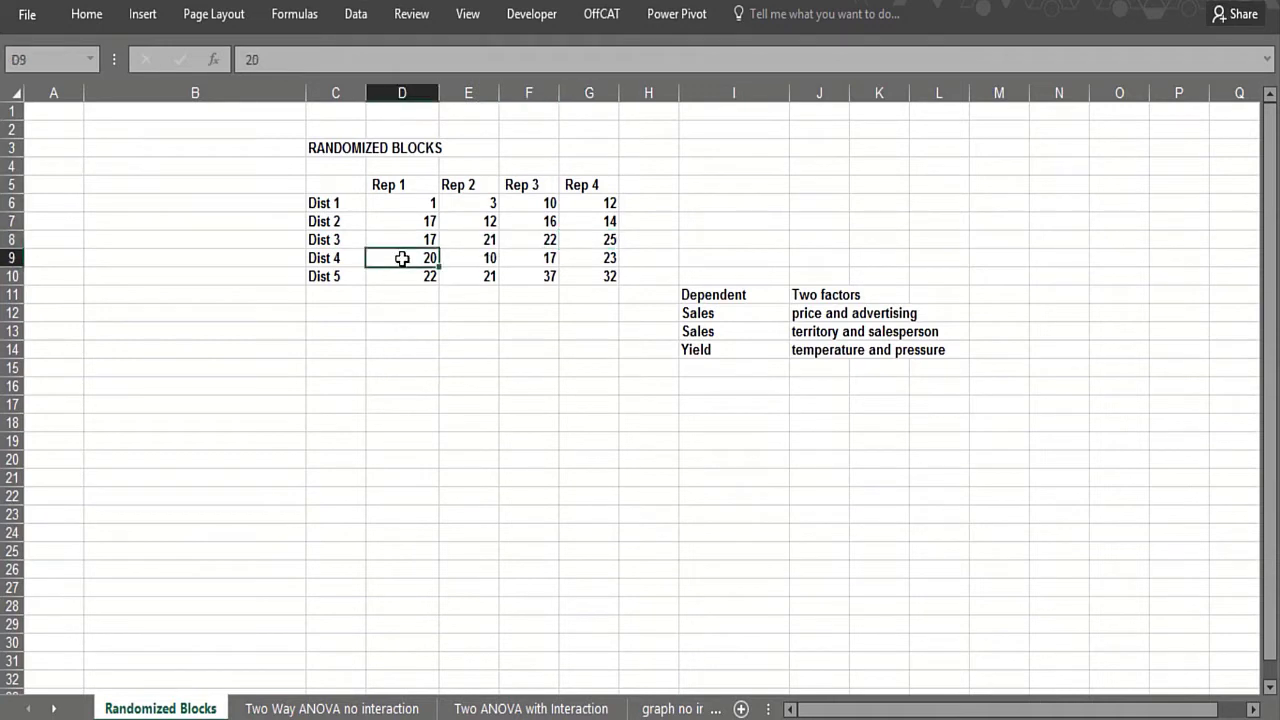
left_click(552, 258)
left_click(578, 258)
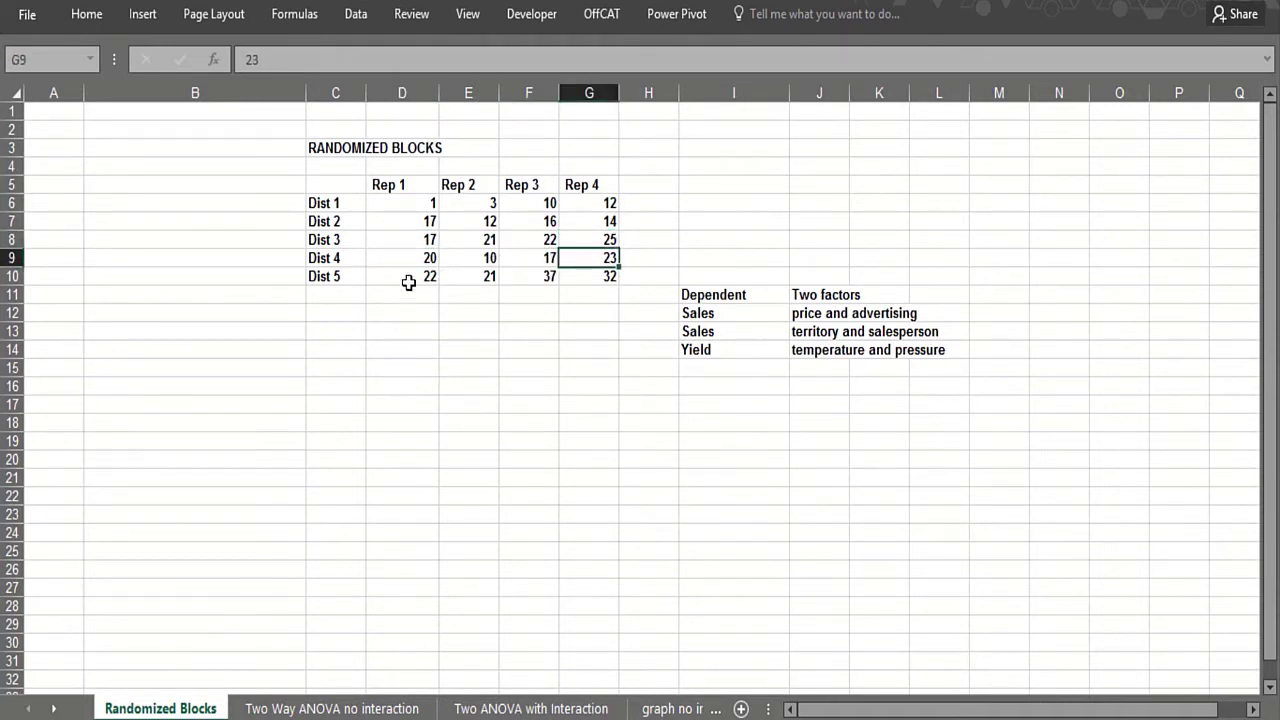
left_click(408, 278)
left_click(600, 277)
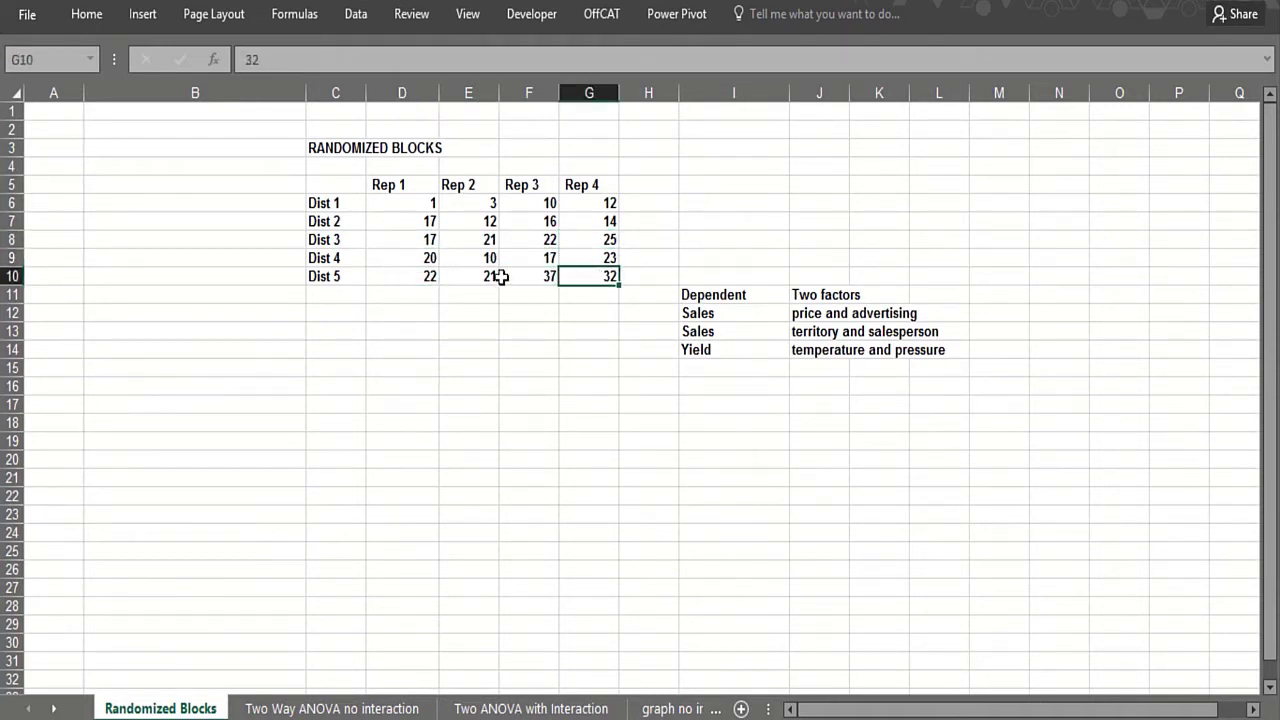
left_click(412, 276)
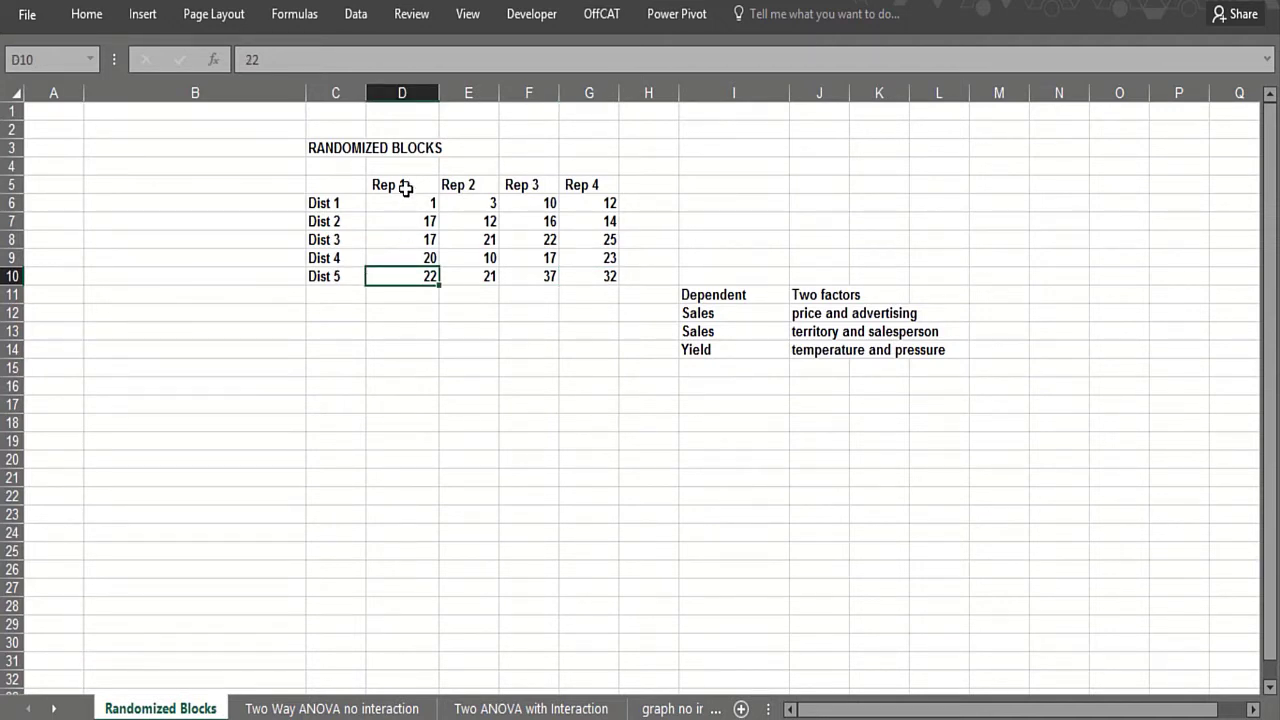
left_click(466, 220)
left_click(578, 228)
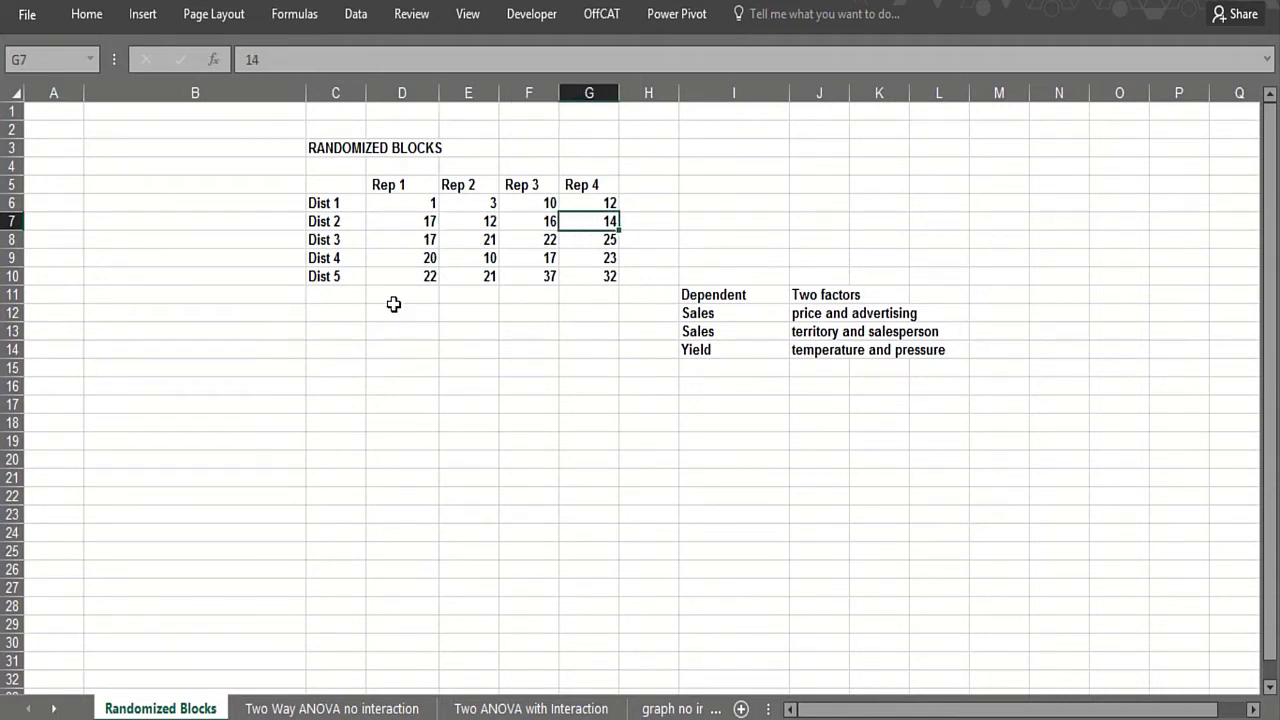
Examine how the Dist 1 value under Rep 1 relates to its district row label and its rep column heading.
left_click(408, 203)
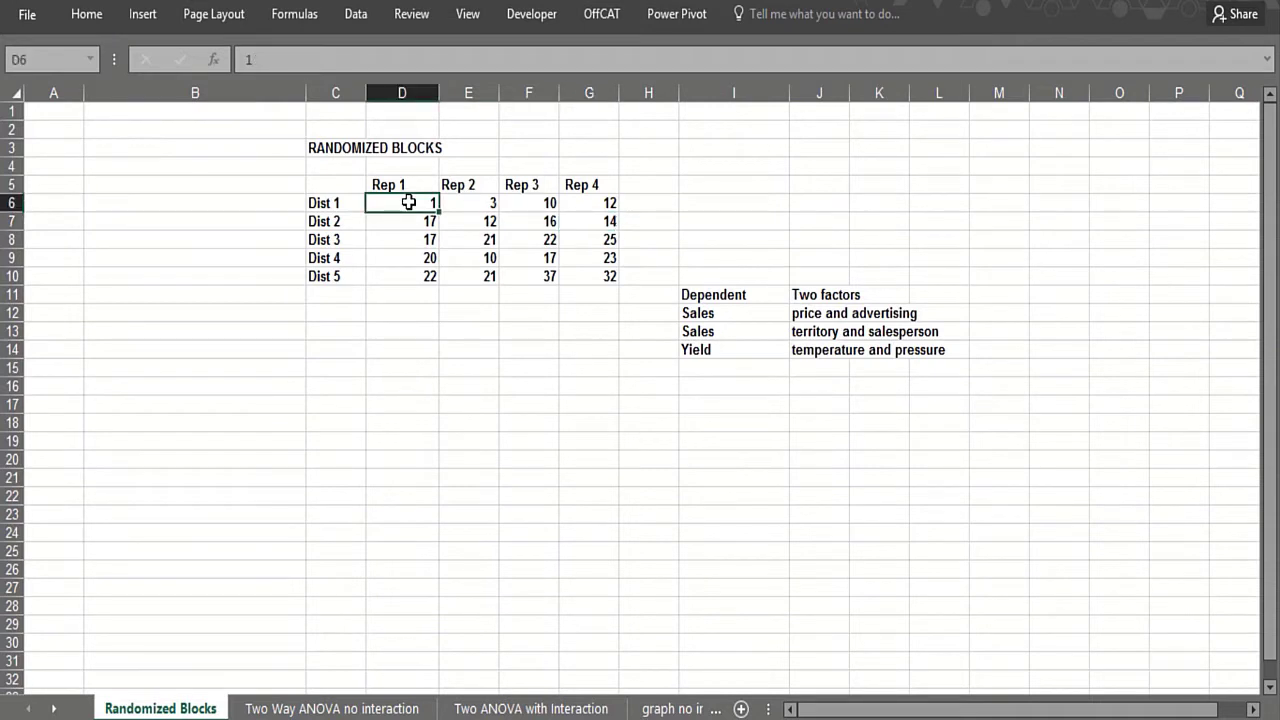
left_click(337, 203)
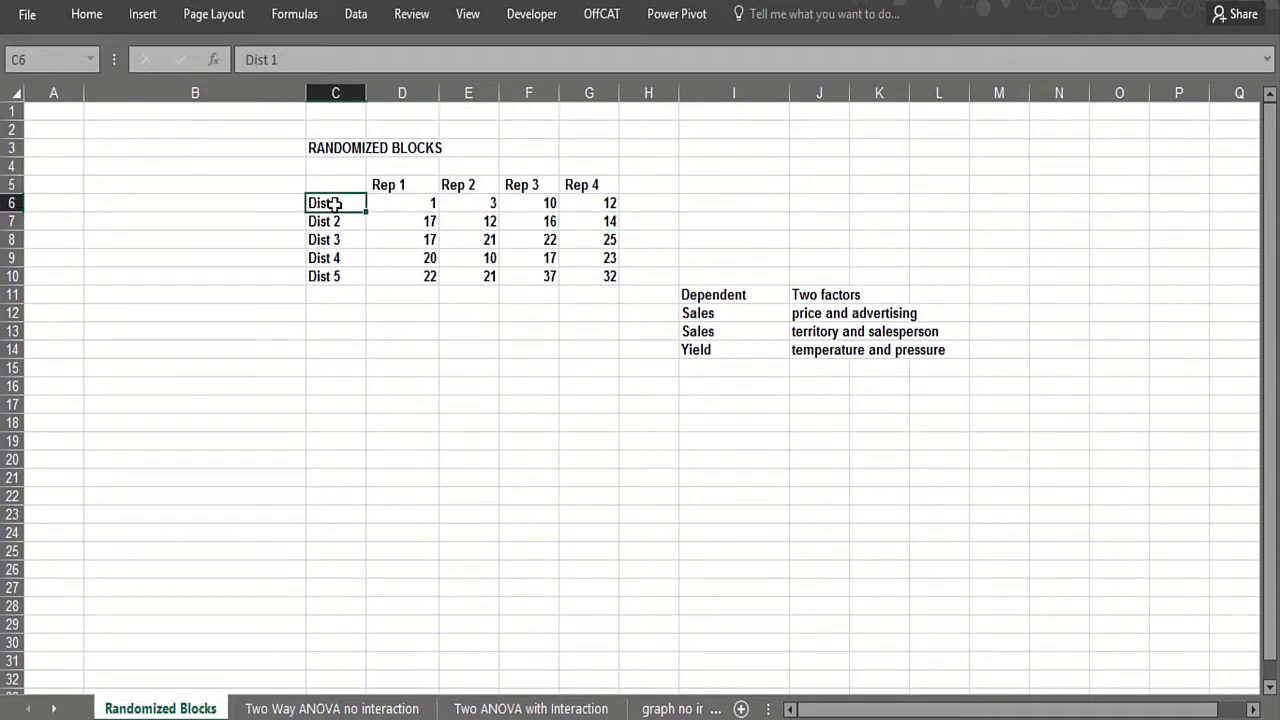
left_click(392, 183)
left_click(394, 204)
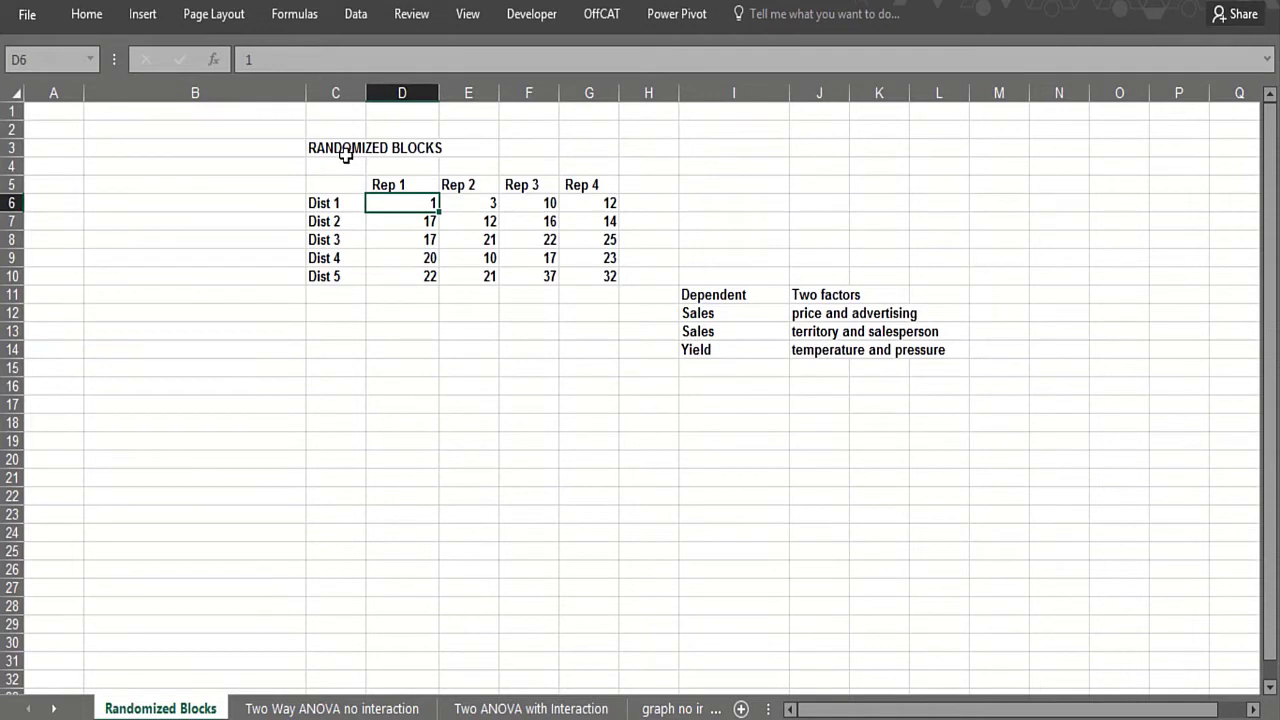
left_click(391, 185)
left_click(389, 200)
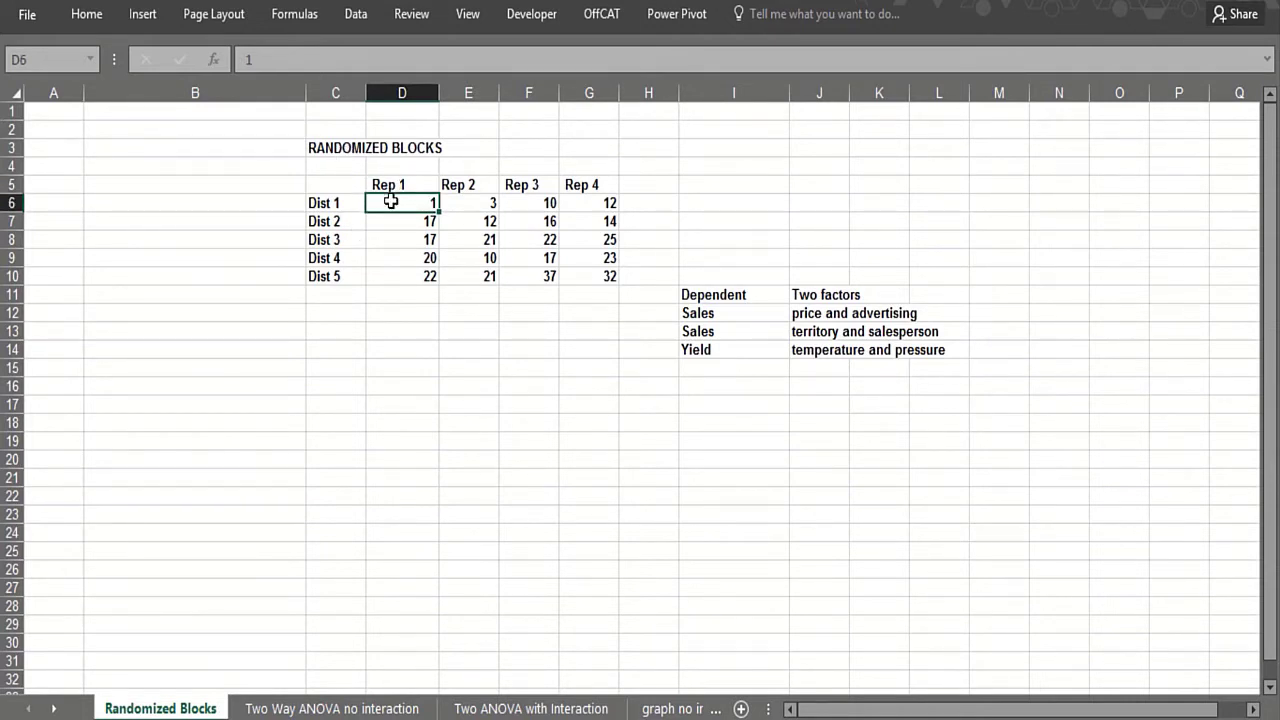
left_click(322, 203)
left_click(378, 202)
left_click(338, 219)
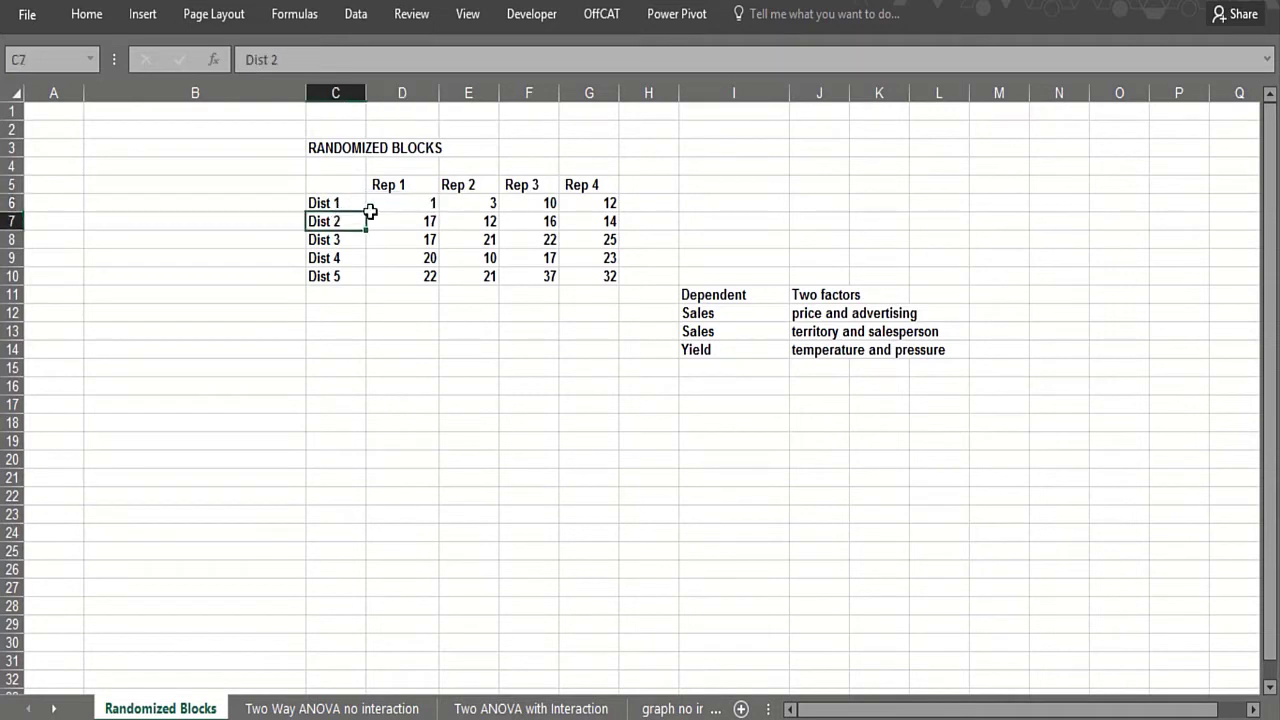
Compare the Dist 1 values across Rep 1, Rep 2, Rep 3 and Rep 4.
left_click(396, 203)
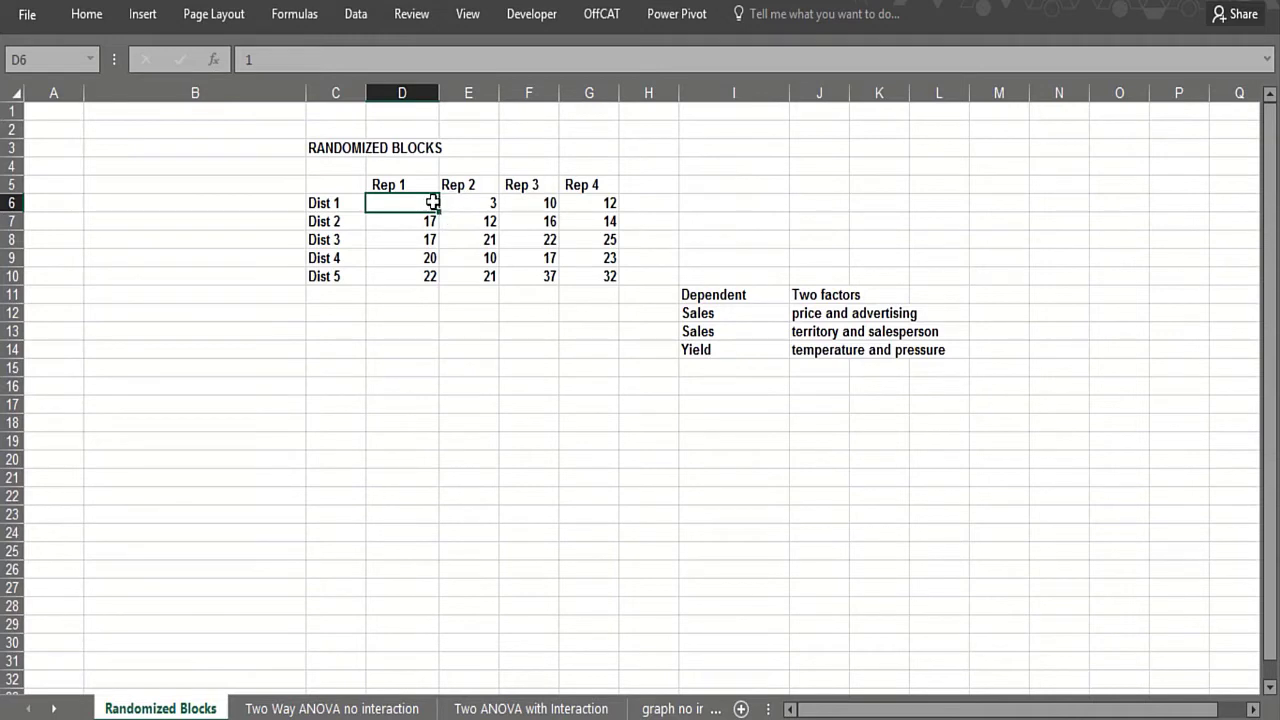
left_click(466, 206)
left_click(521, 209)
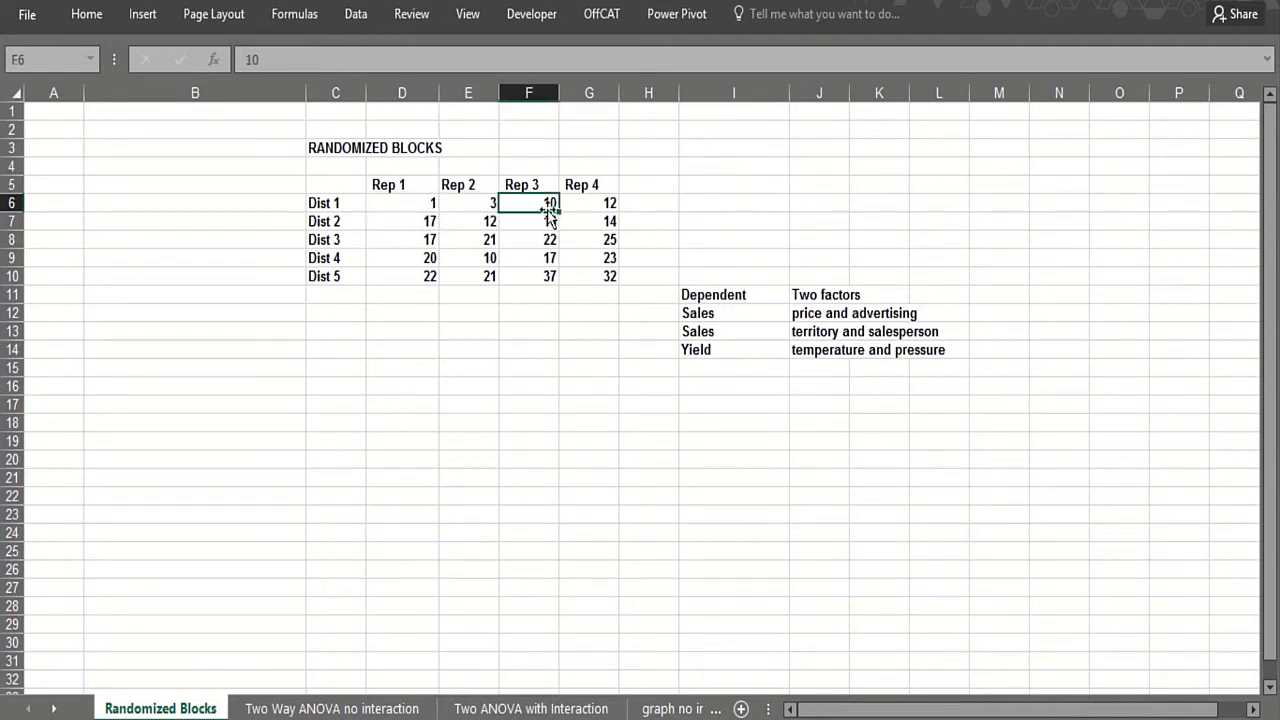
left_click(592, 208)
left_click(412, 204)
left_click(466, 204)
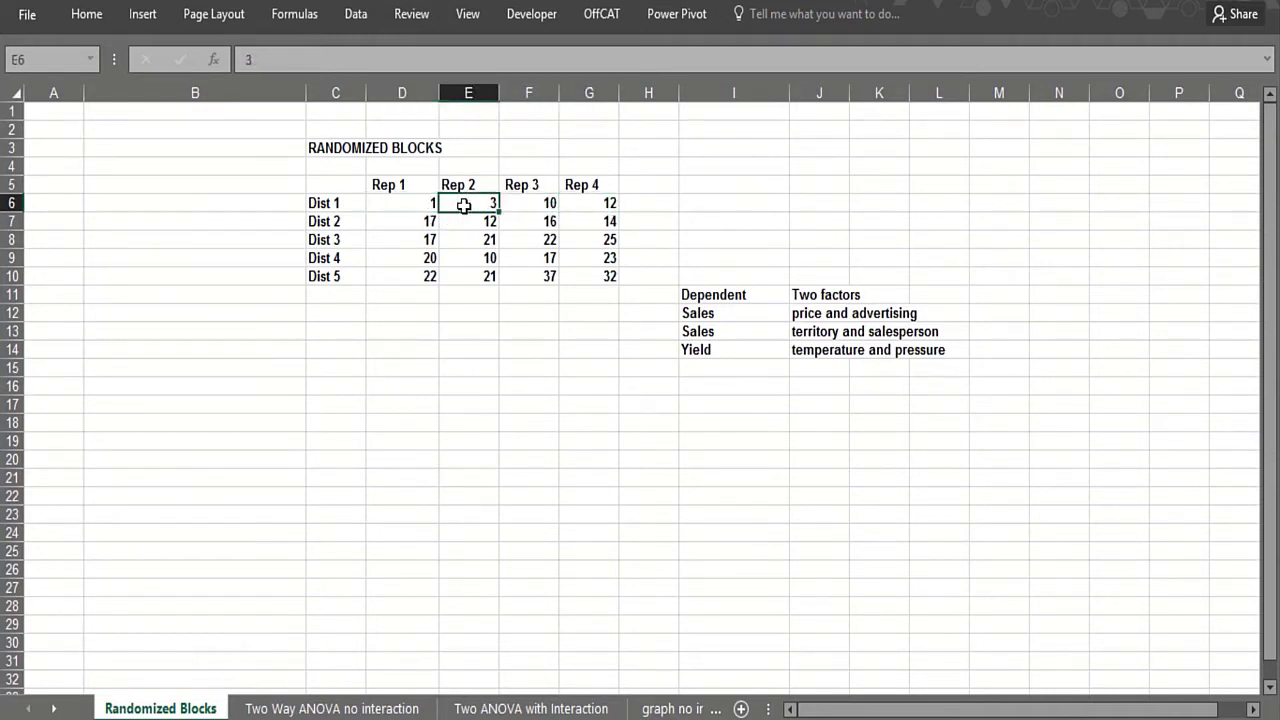
left_click(590, 204)
left_click(396, 201)
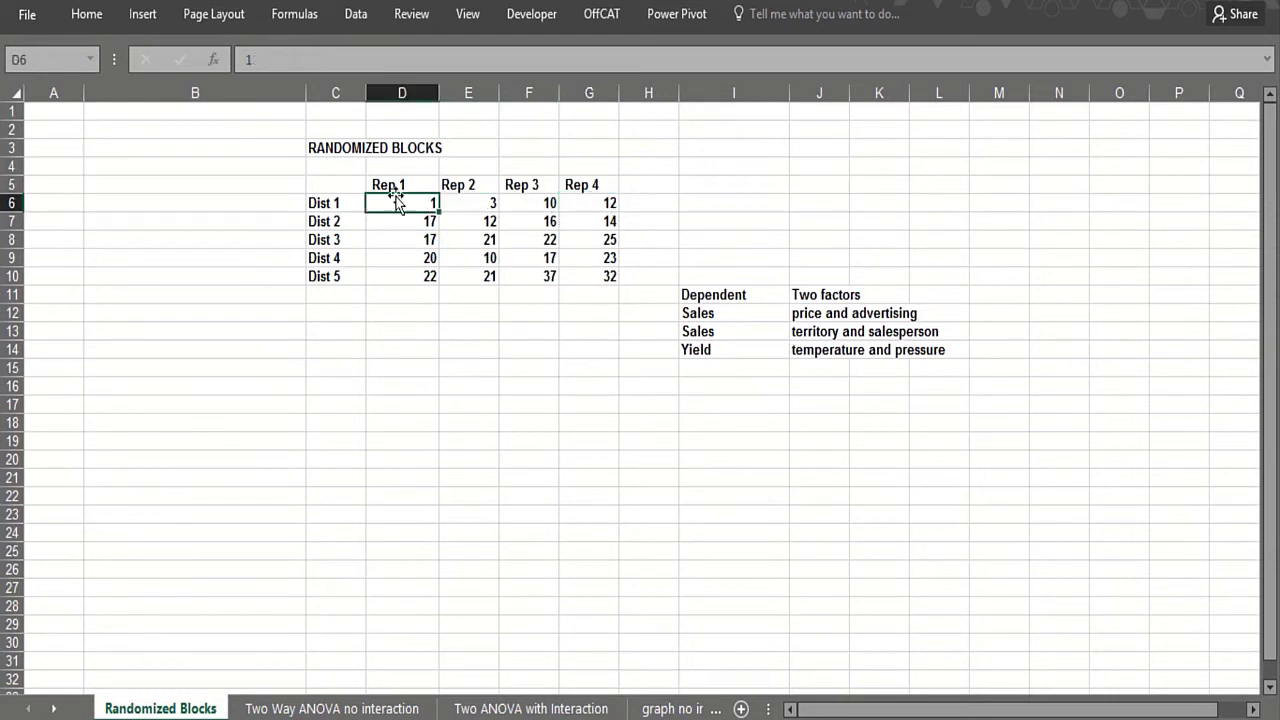
Start the Anova: Two-Factor Without Replication tool from the Data Analysis tools.
left_click(401, 329)
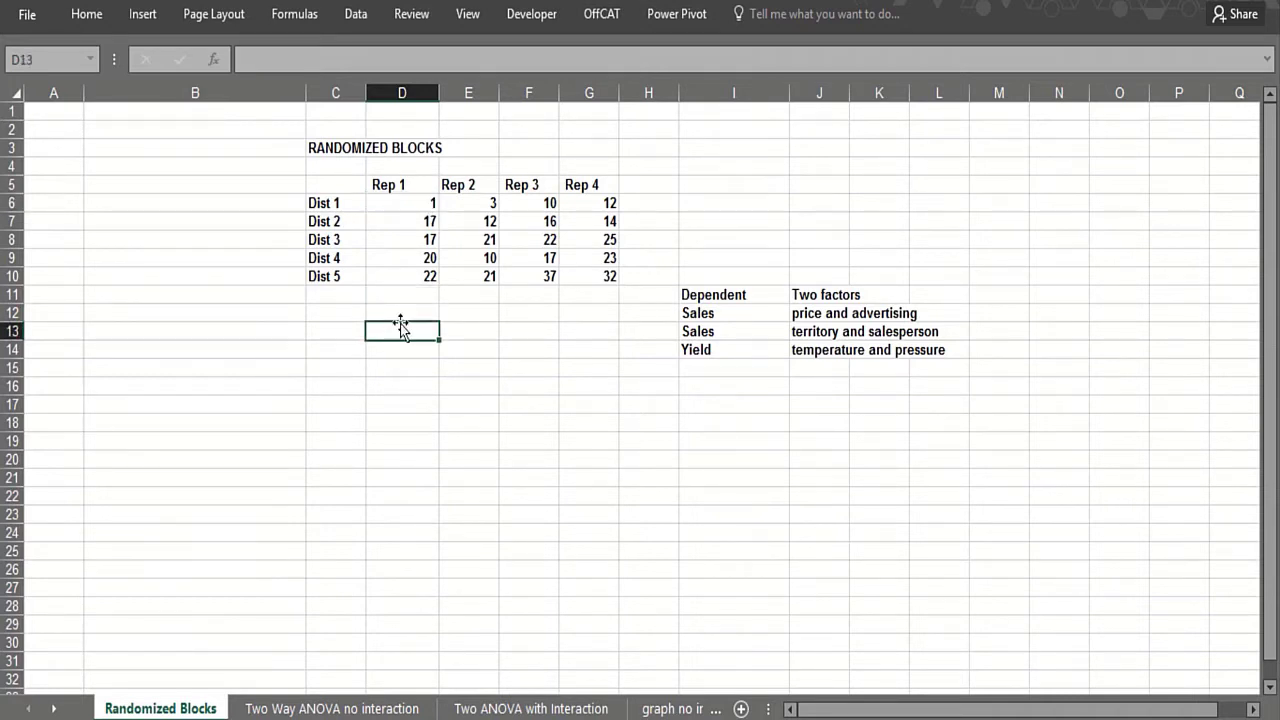
left_click(363, 22)
left_click(1117, 38)
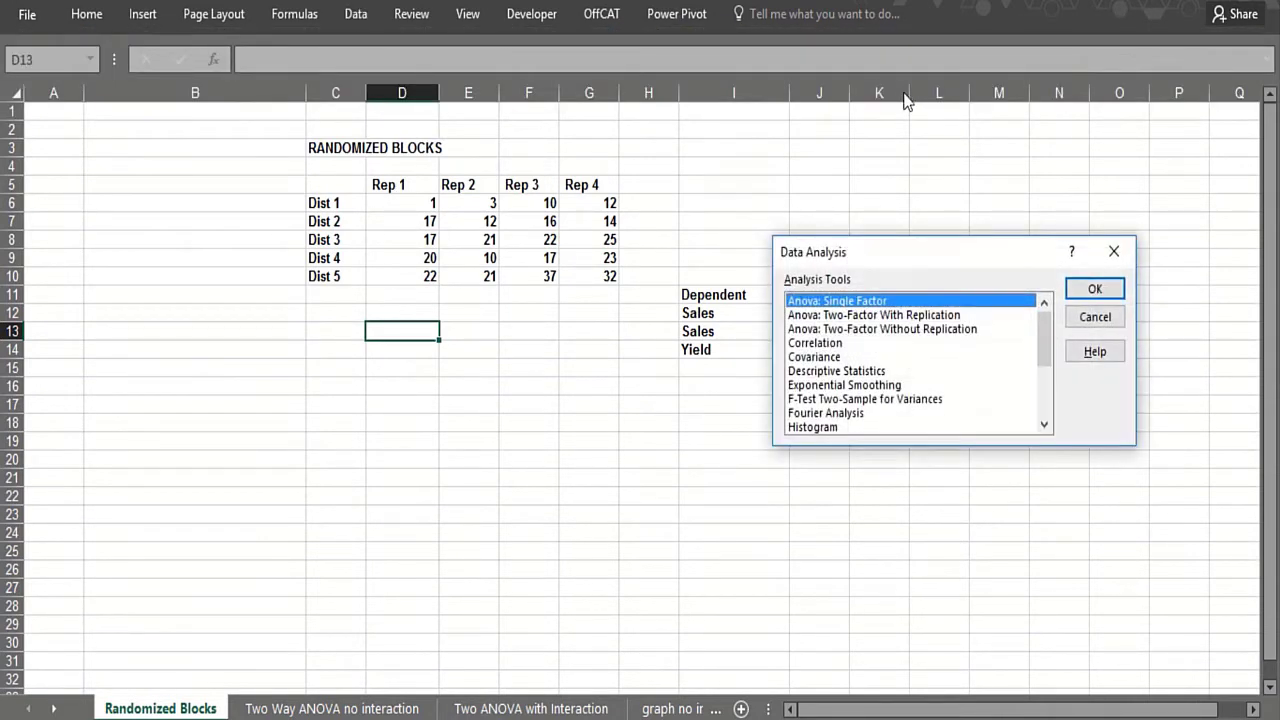
left_click(877, 330)
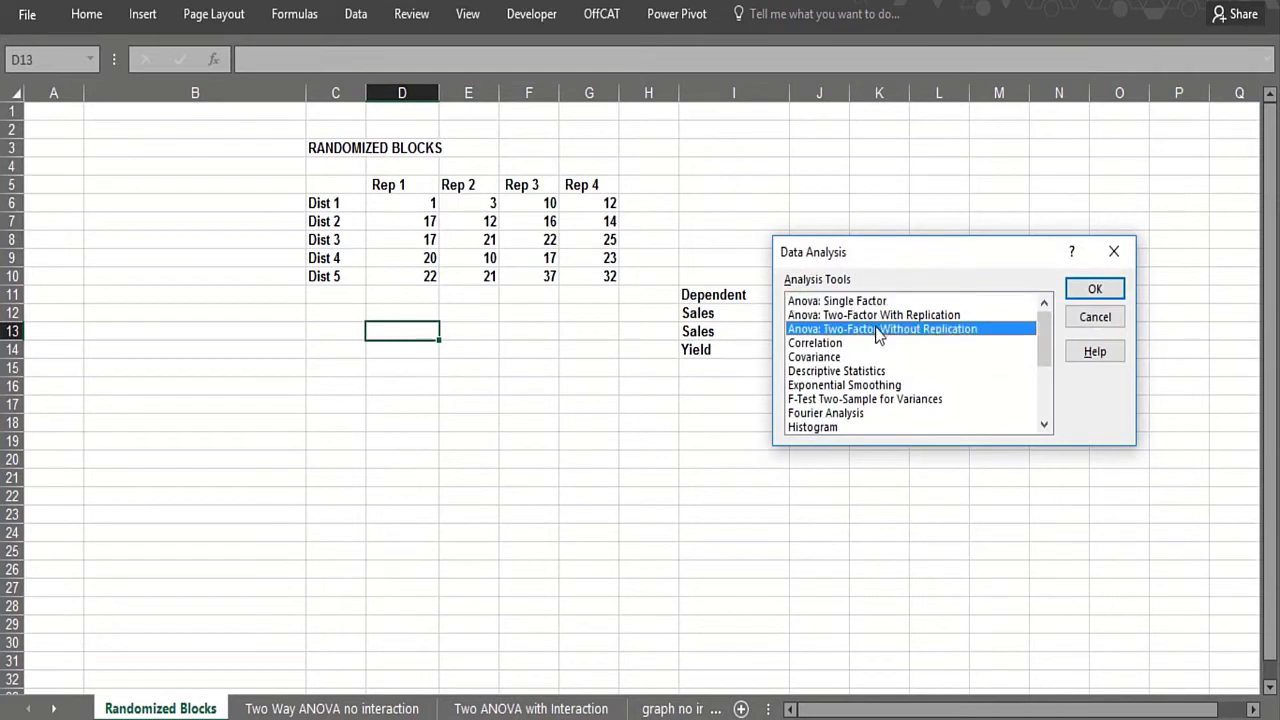
left_click(1086, 295)
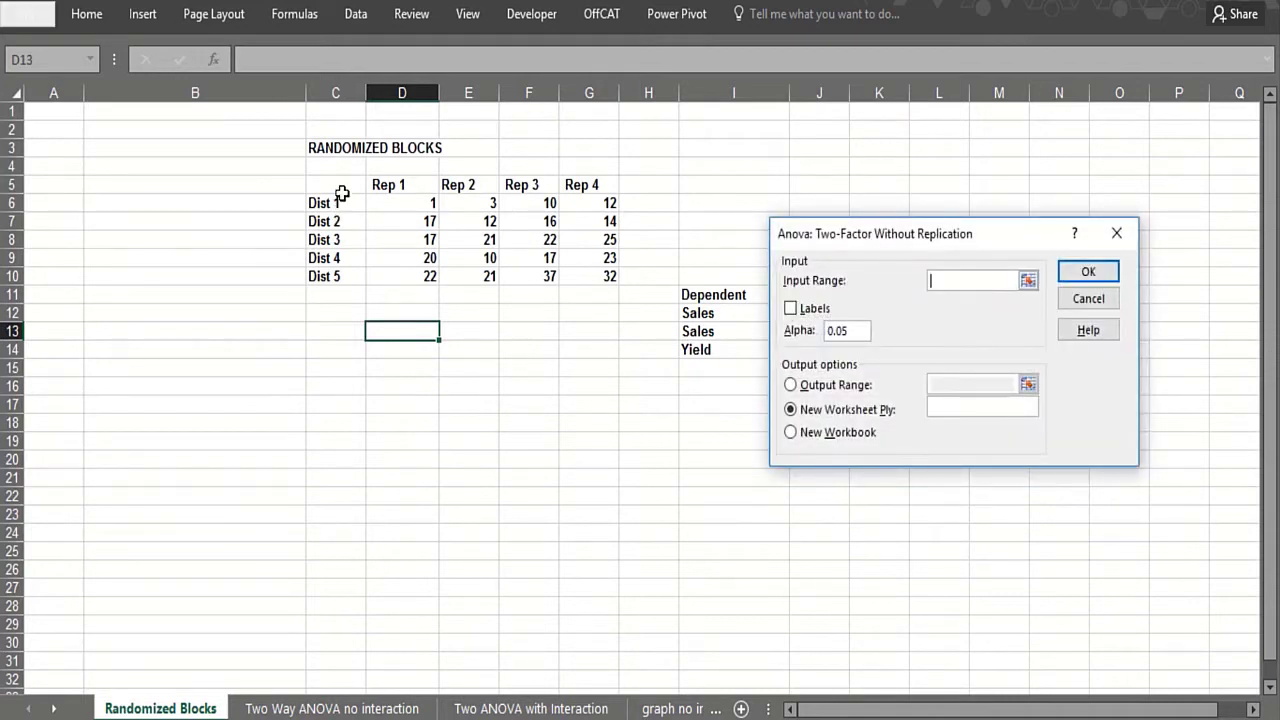
Run the two-factor ANOVA on input range C5:G10 with labels included, sending the output to cell B16.
left_click_drag(340, 186, 574, 274)
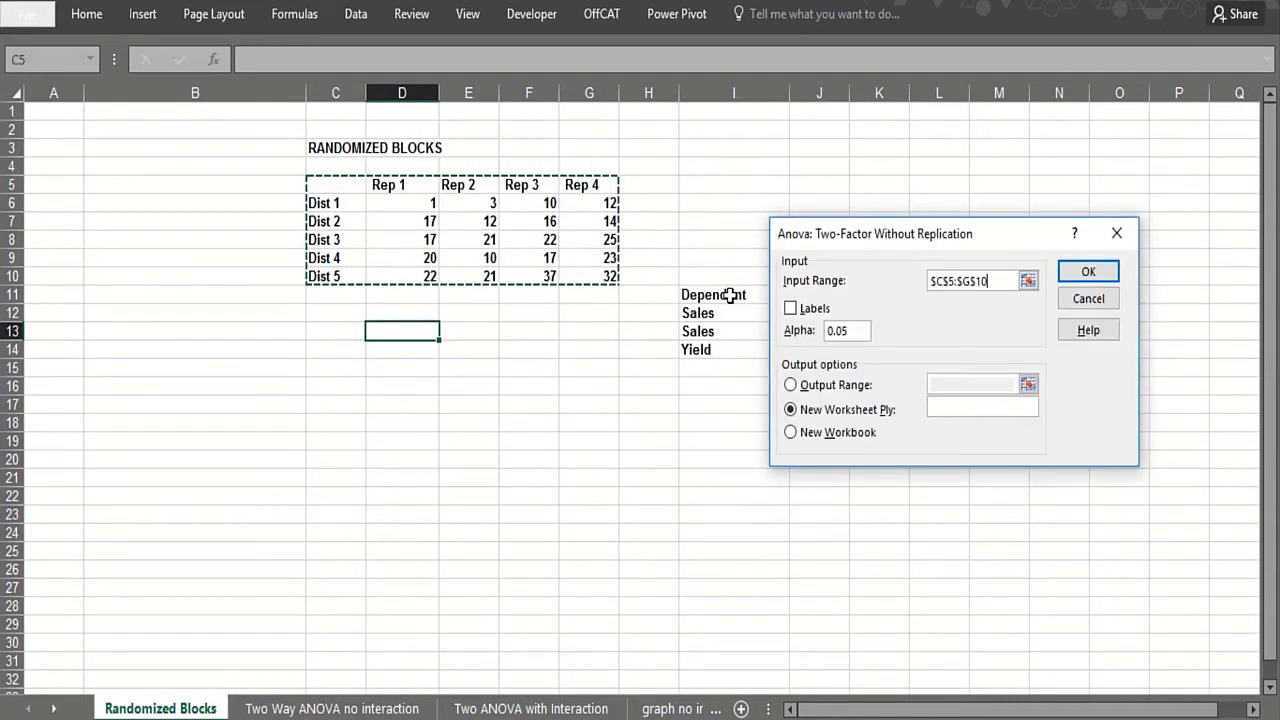
left_click(791, 308)
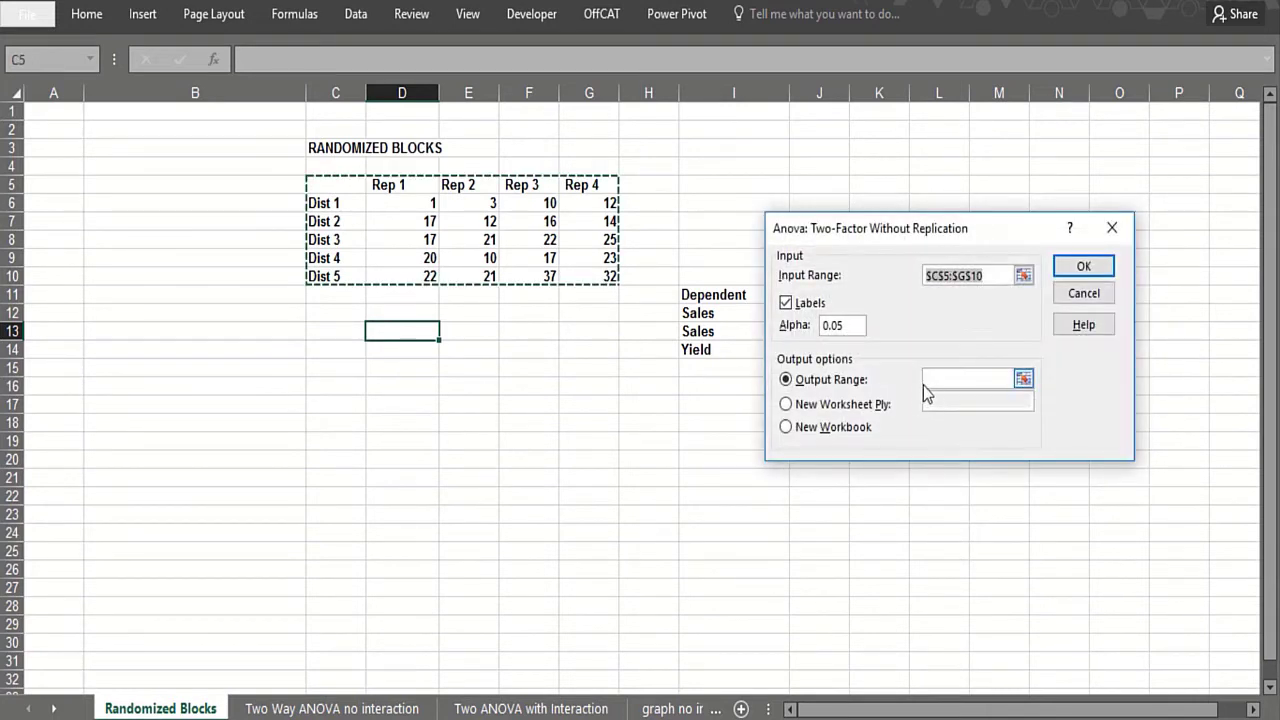
left_click(929, 378)
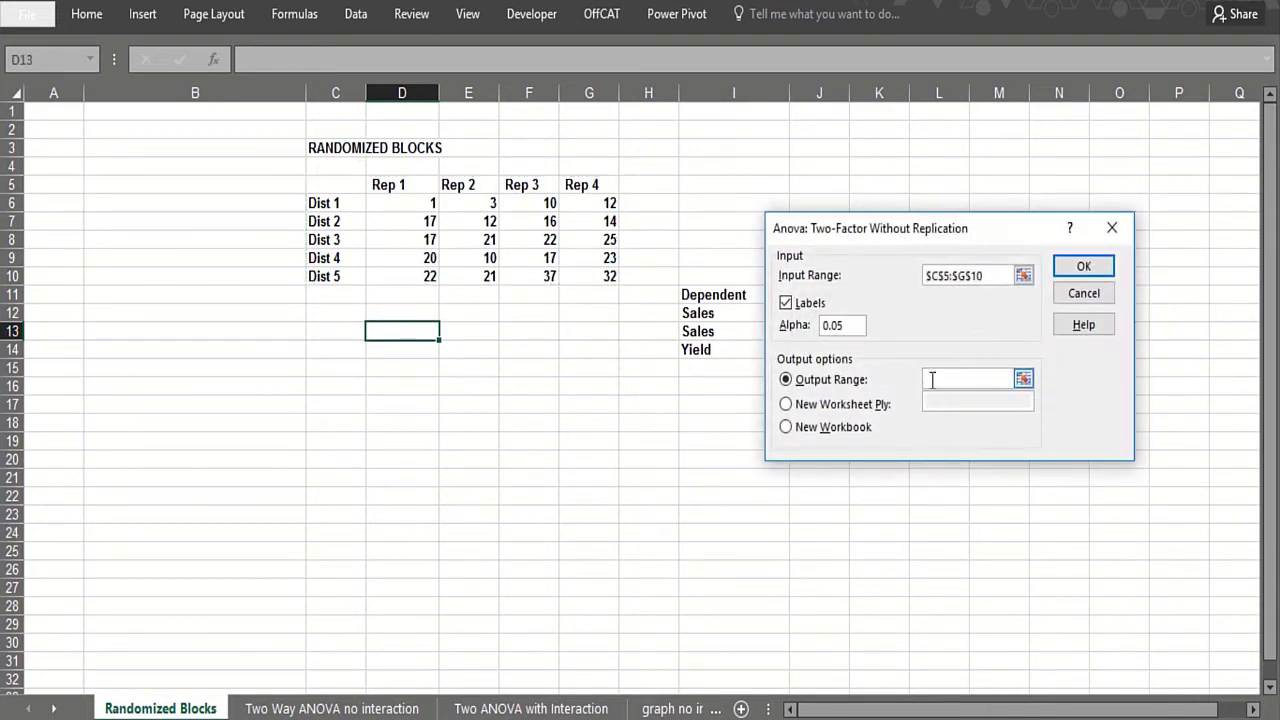
left_click(379, 433)
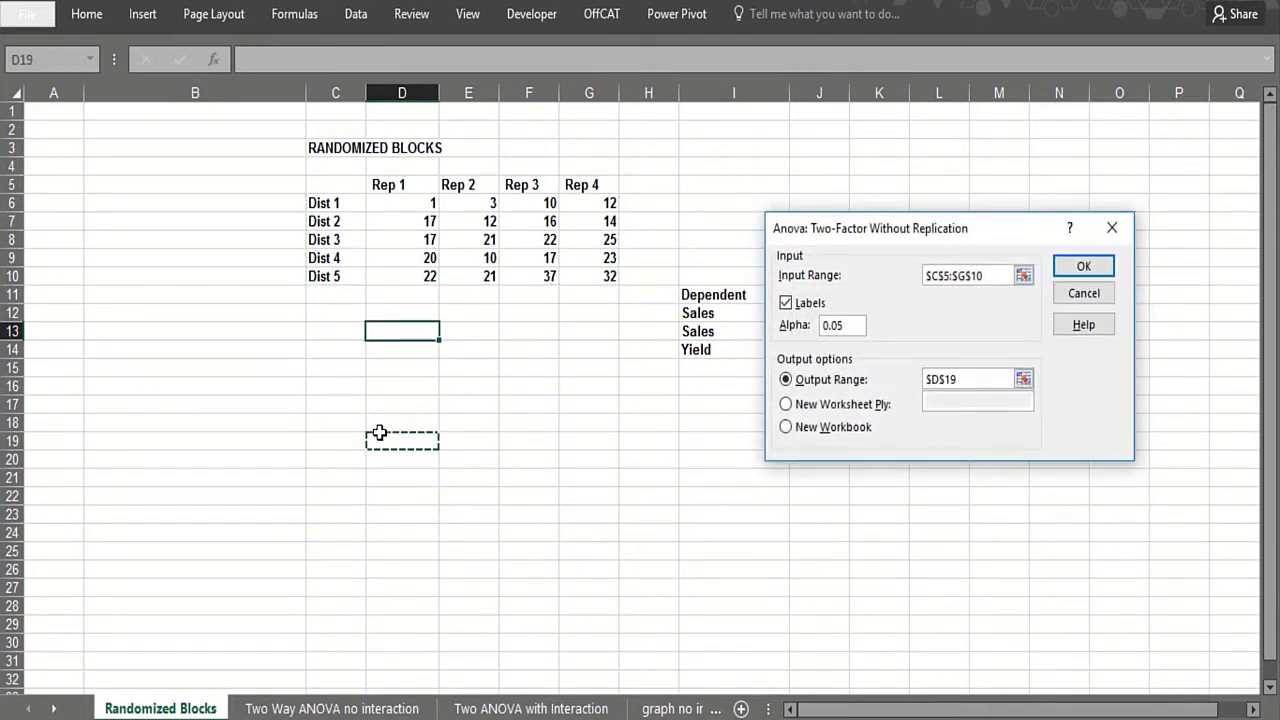
left_click(263, 384)
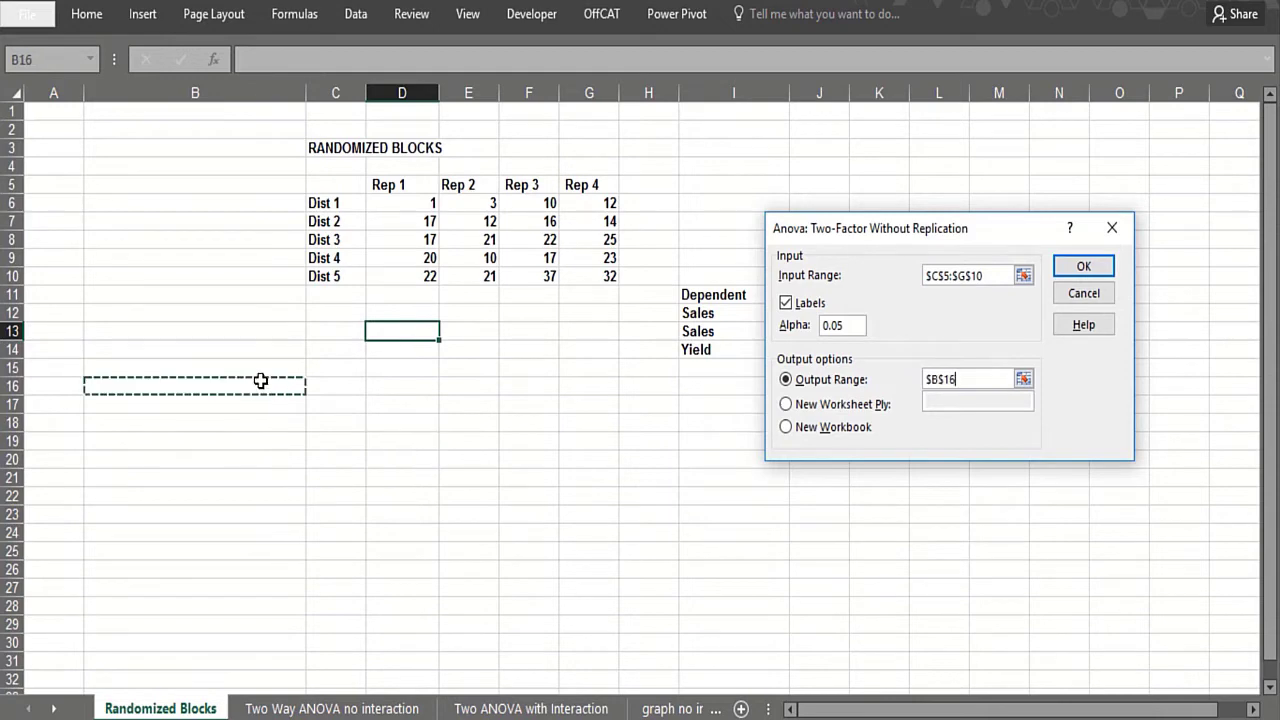
left_click(1082, 266)
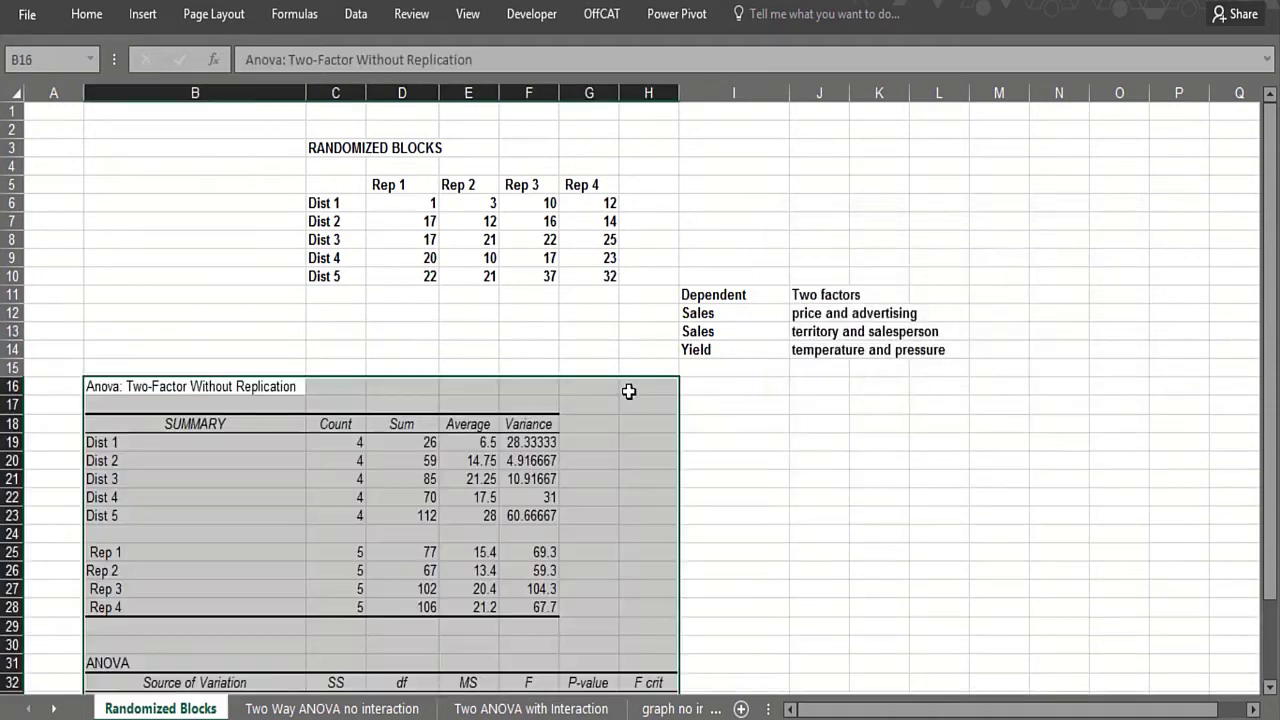
Make the contents of the whole sheet bold, including the new ANOVA output.
left_click(784, 535)
scroll(706, 490, "down", 2)
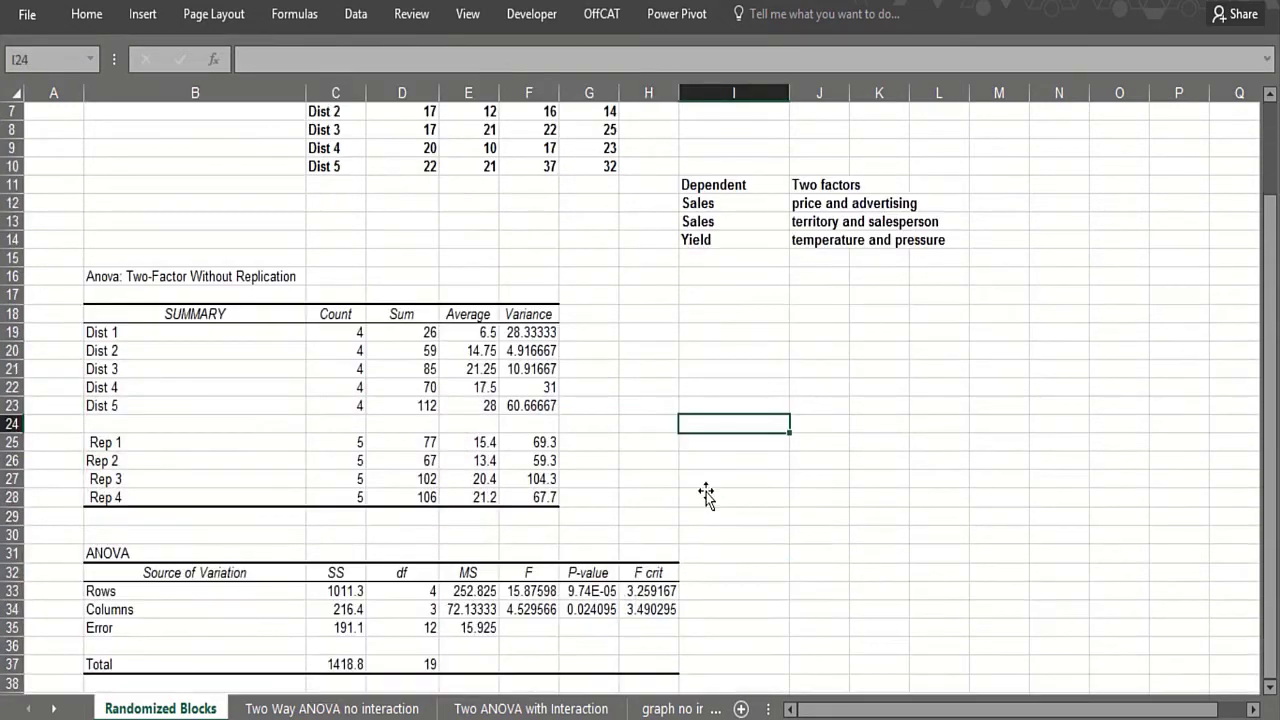
left_click(8, 94)
key("ctrl+b")
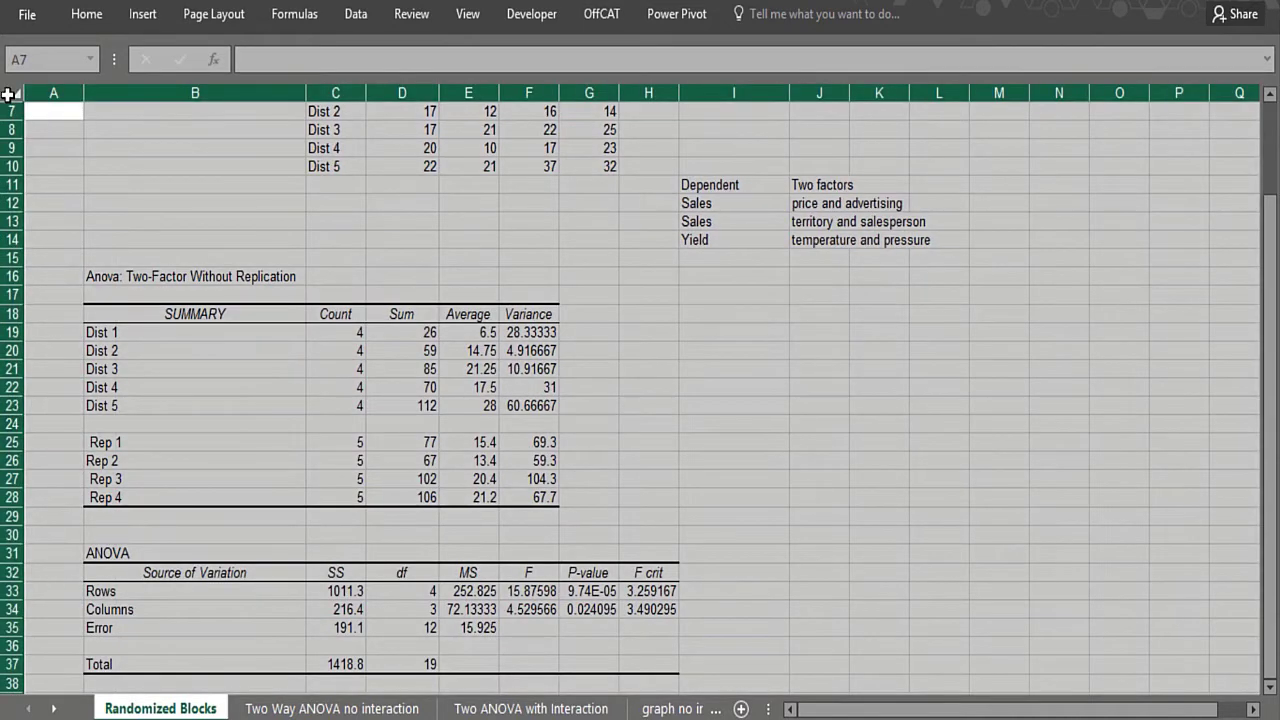
key("ctrl+b")
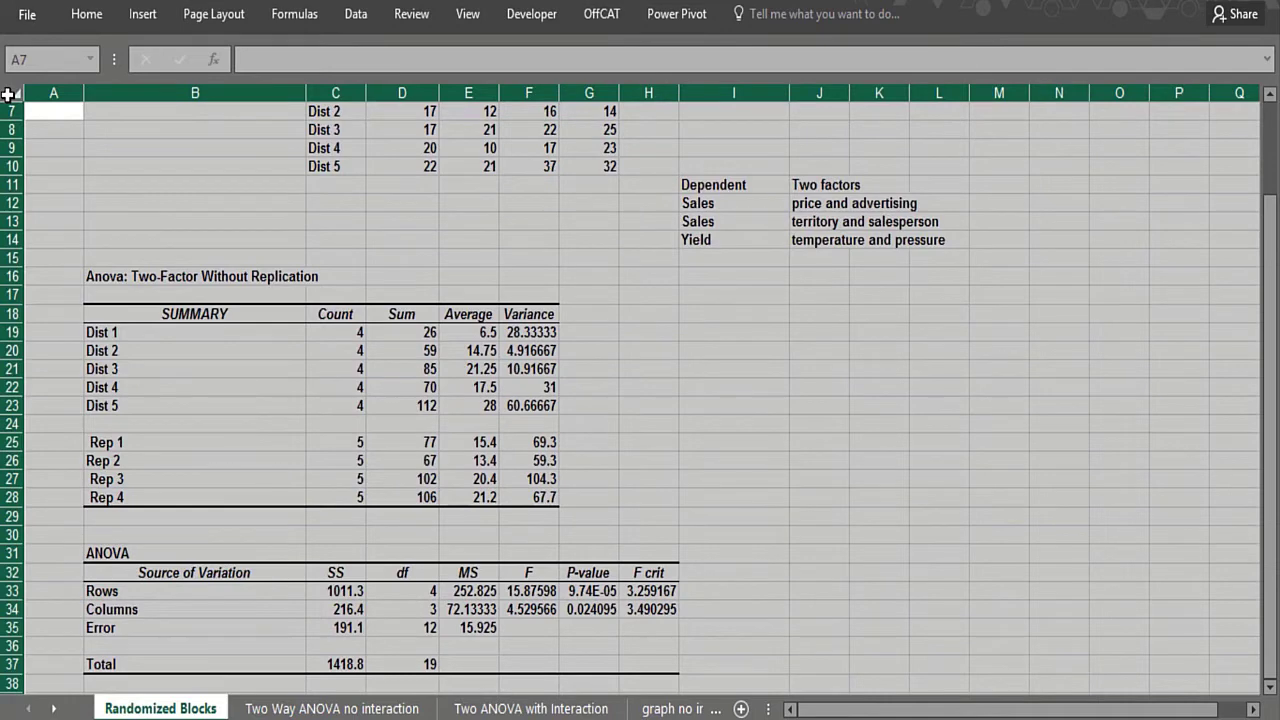
Calculate the grand mean of the data in cell E15 with =AVERAGE(D6:G10).
left_click(476, 261)
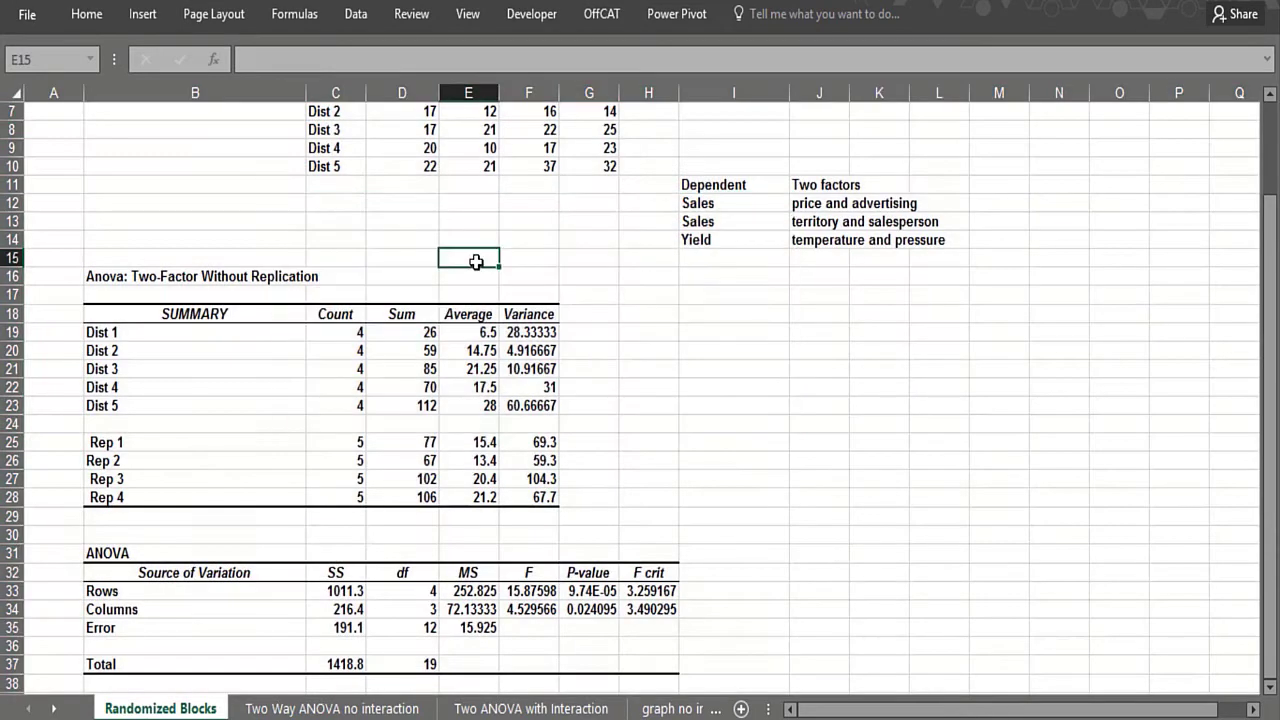
type("=AVERAGE(")
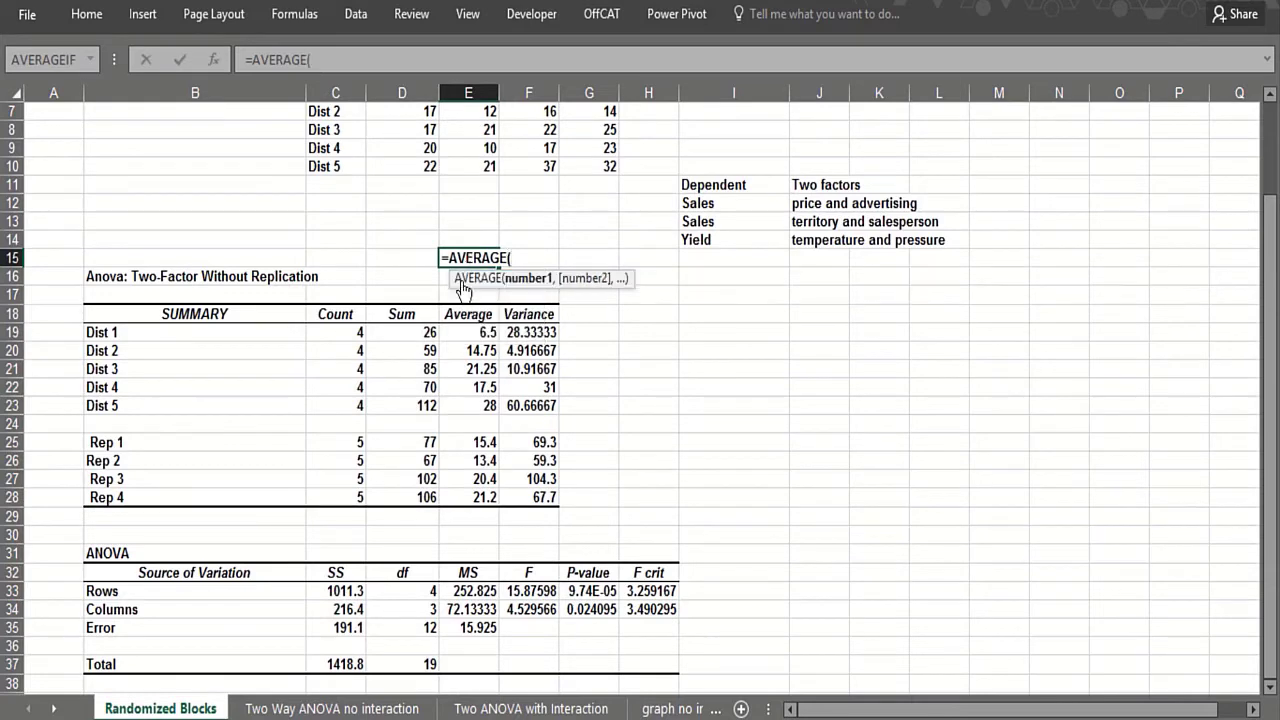
scroll(470, 257, "up", 2)
left_click_drag(400, 201, 586, 277)
type(")")
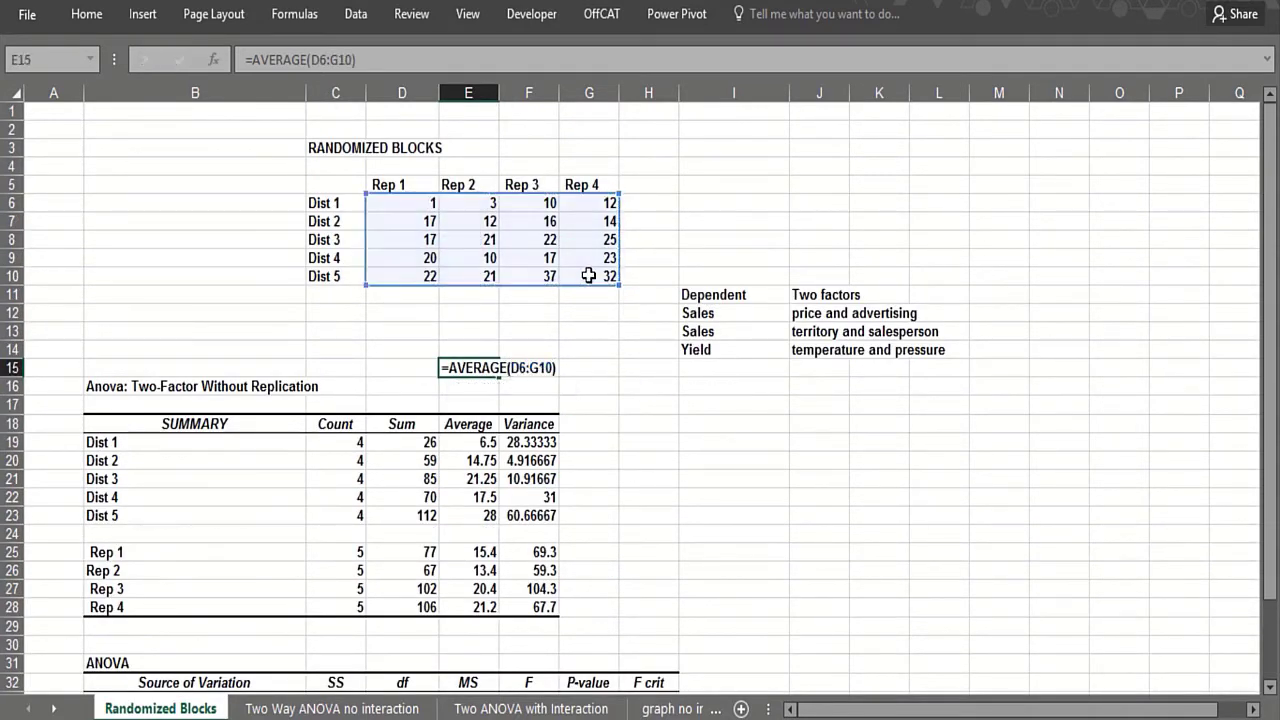
key("Return")
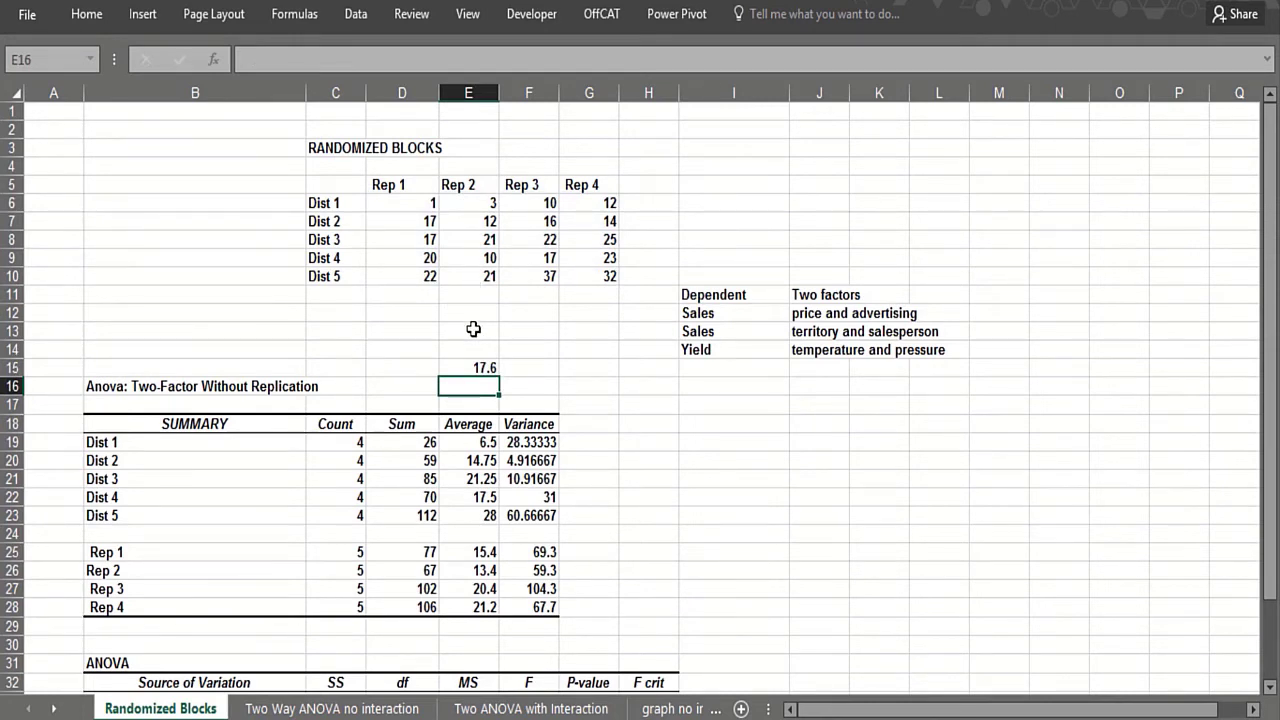
Build the formula =E19-E15 in G19 for the Dist 1 average's deviation from the grand mean.
left_click(454, 365)
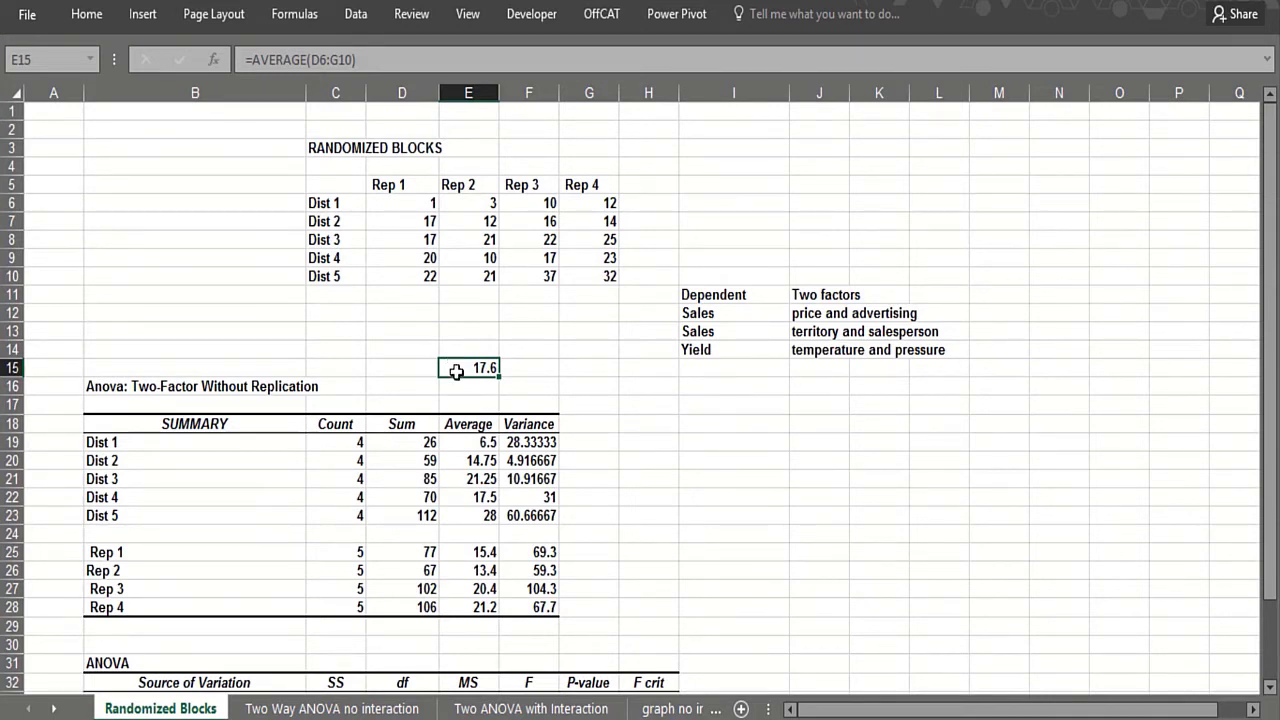
left_click(476, 443)
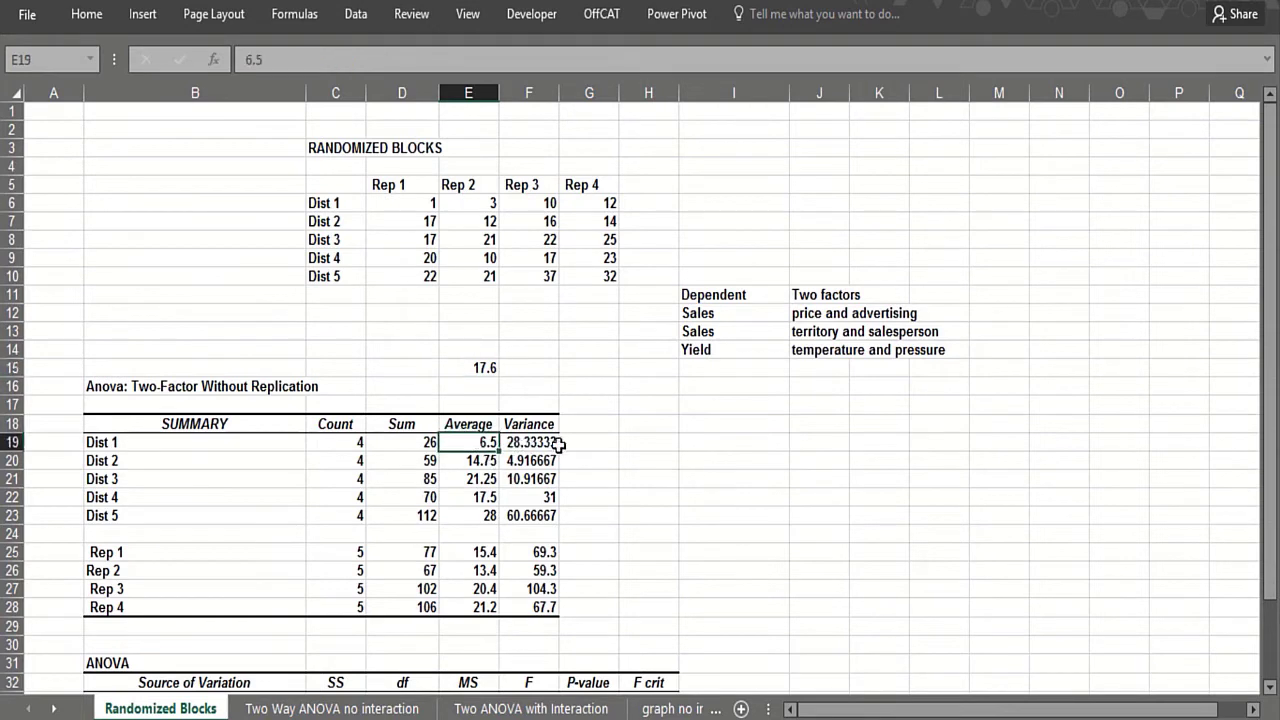
left_click(589, 443)
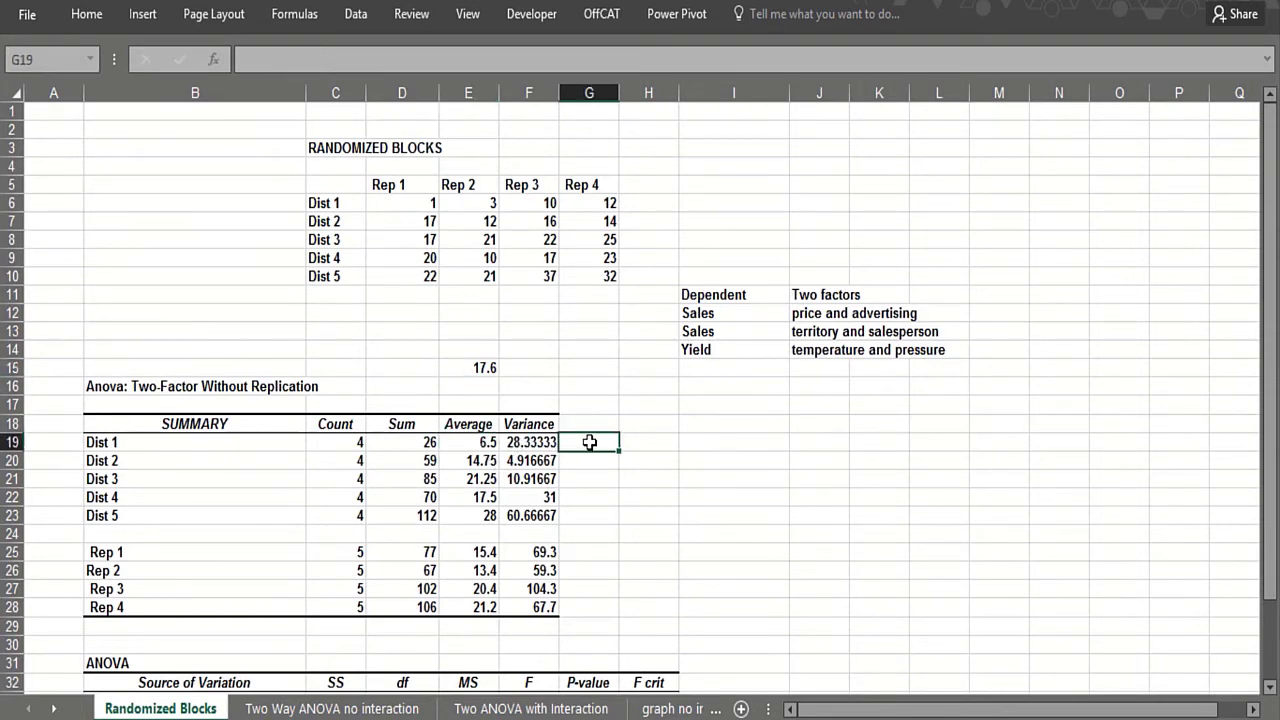
type("=")
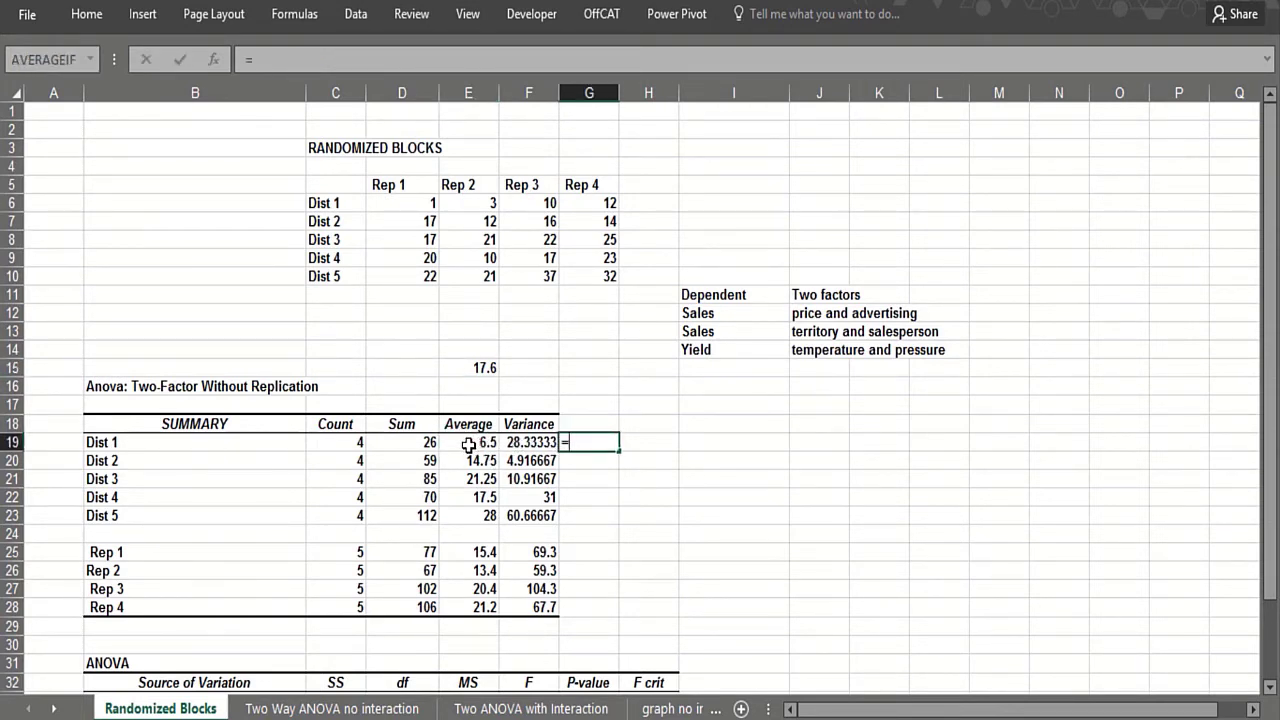
left_click(468, 443)
type("-")
left_click(478, 366)
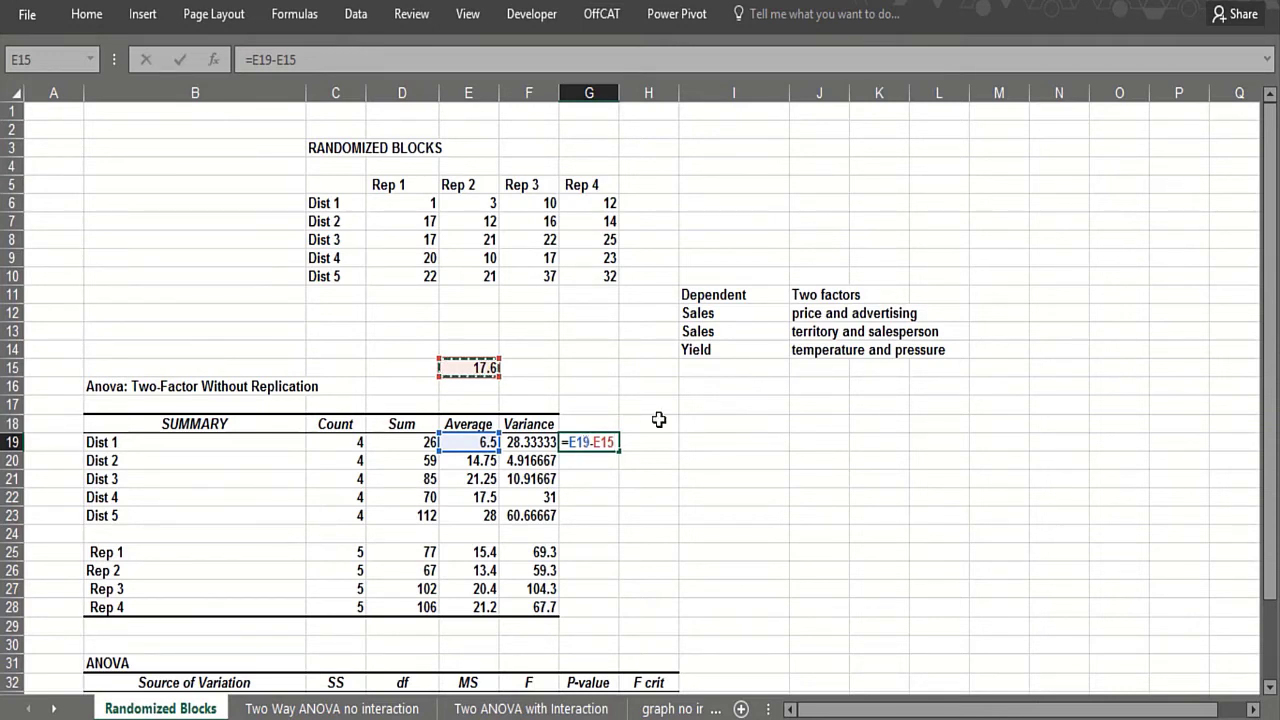
left_click_drag(594, 442, 611, 441)
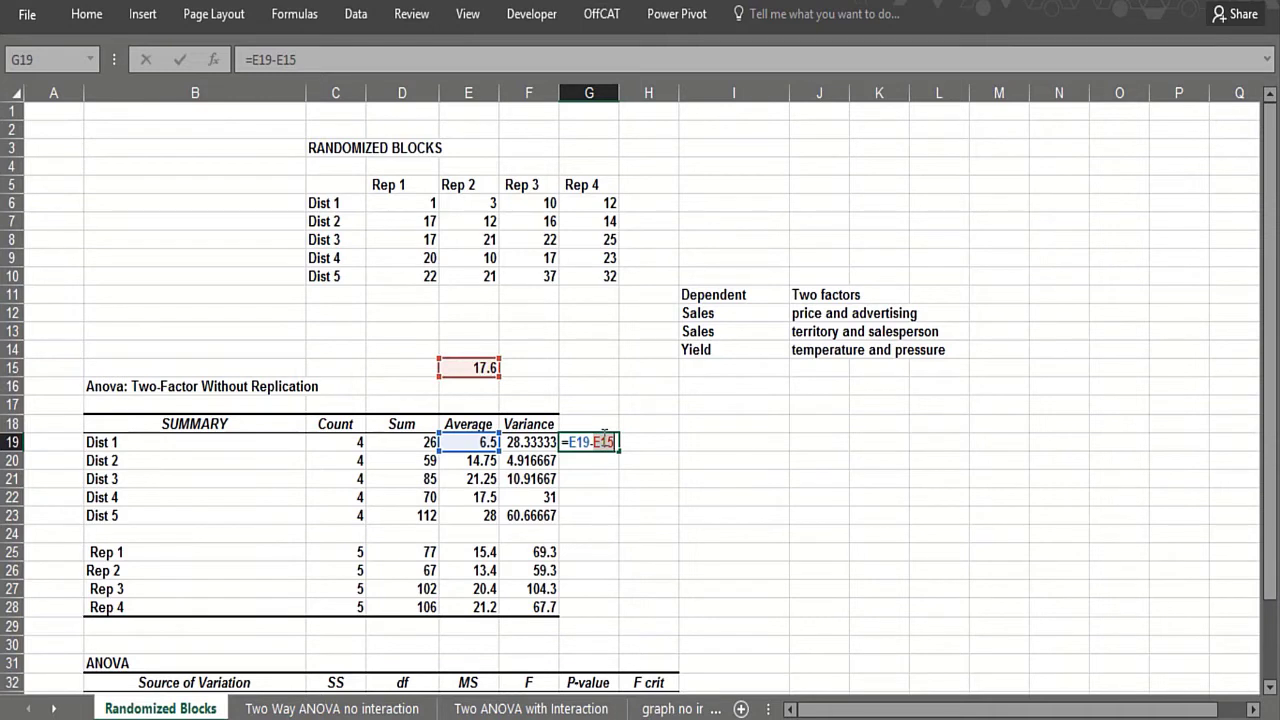
key("F4")
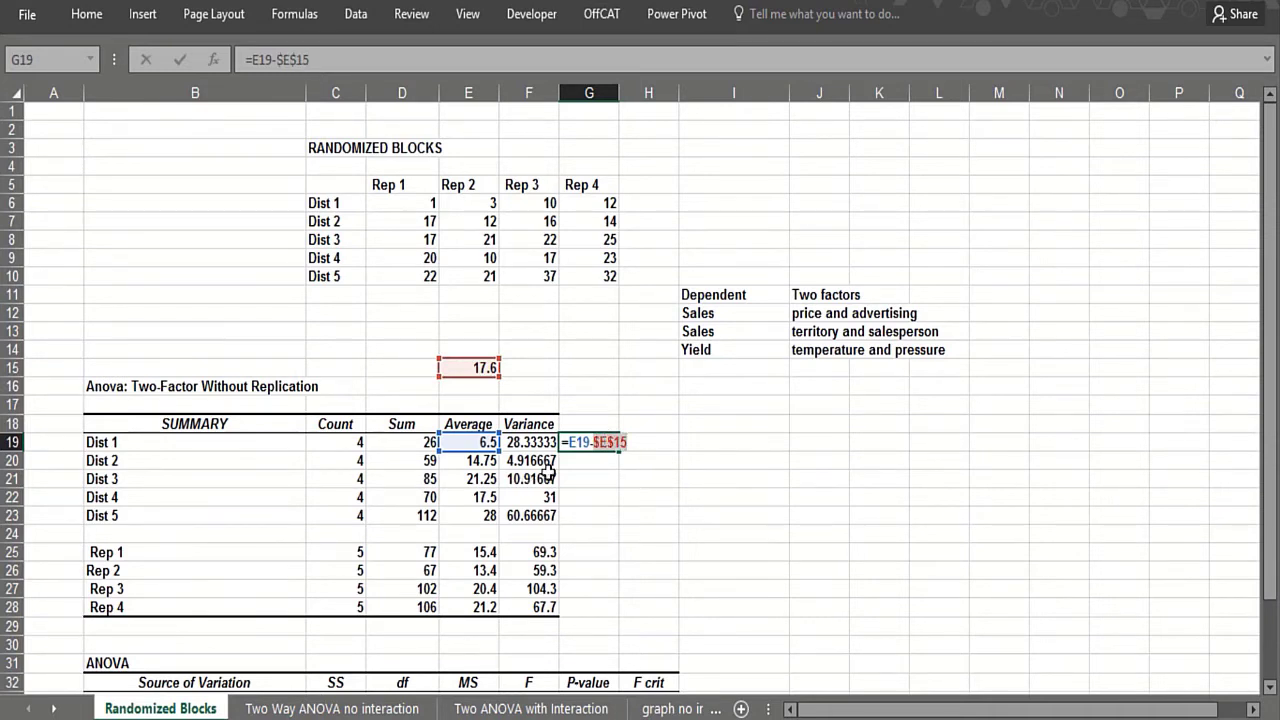
left_click(592, 465)
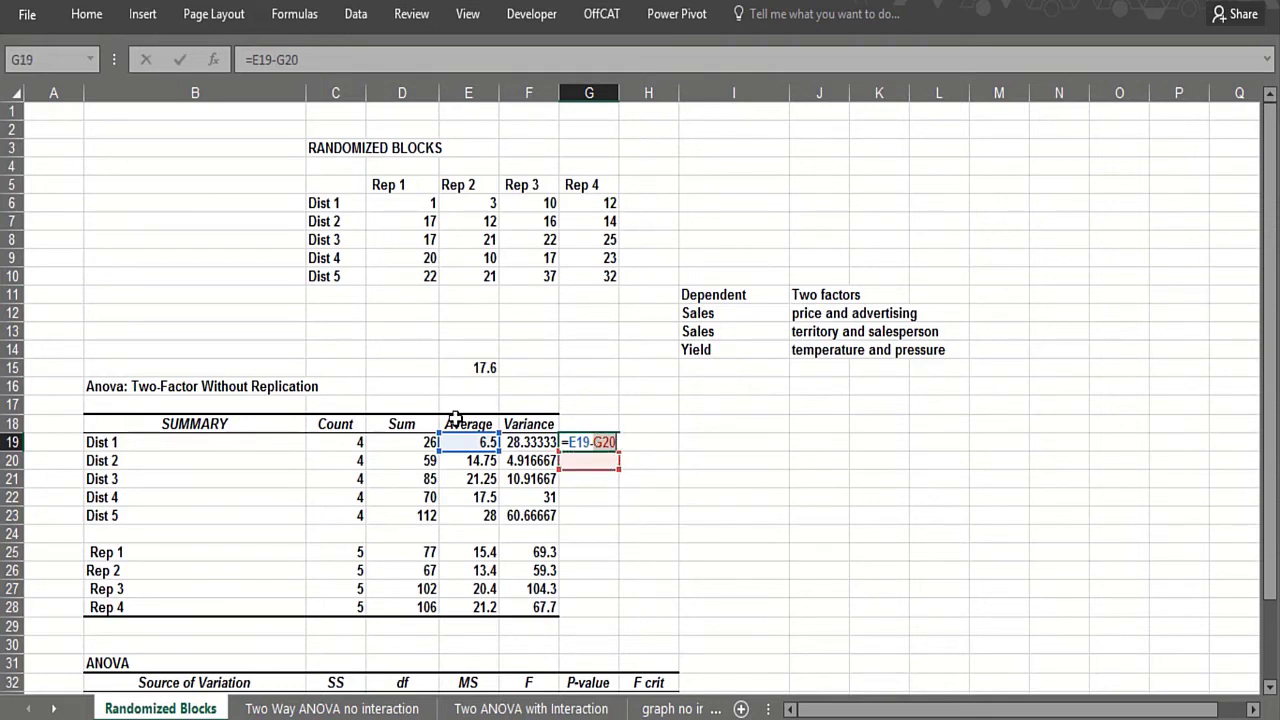
left_click(468, 364)
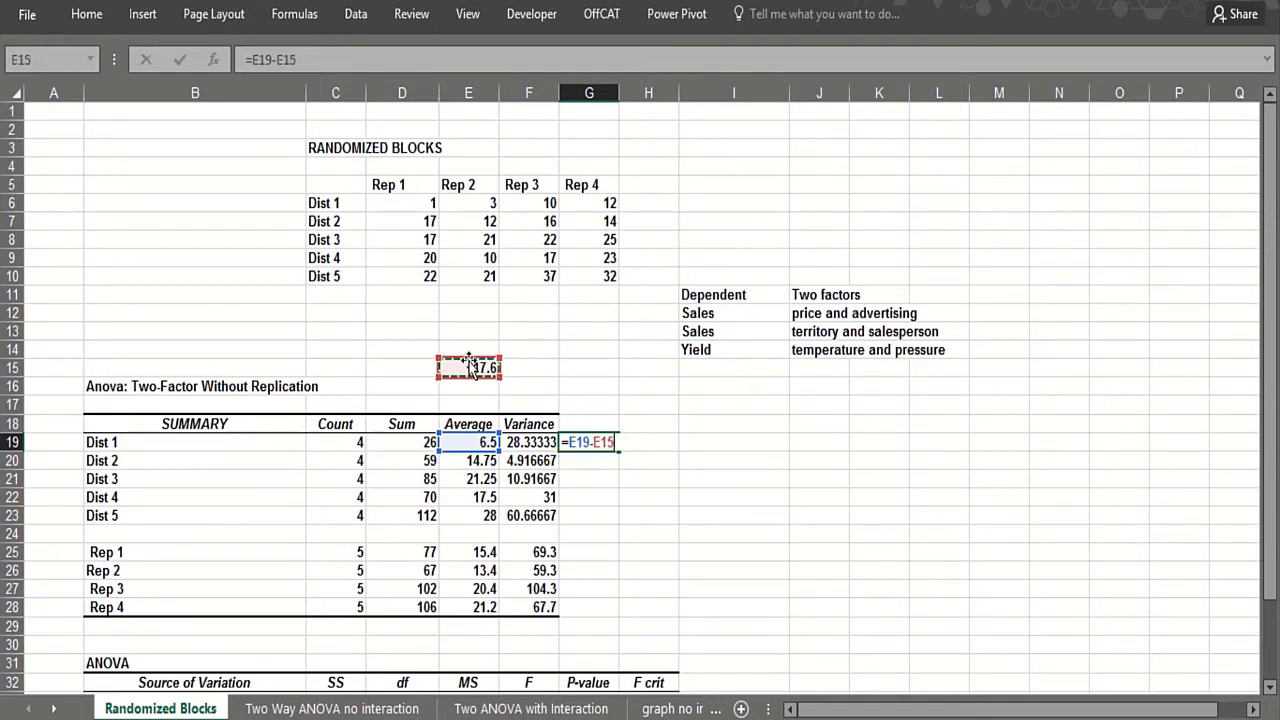
Make the grand mean reference in the G19 formula absolute, so that it reads =E19-$E$15.
left_click(278, 60)
type("$")
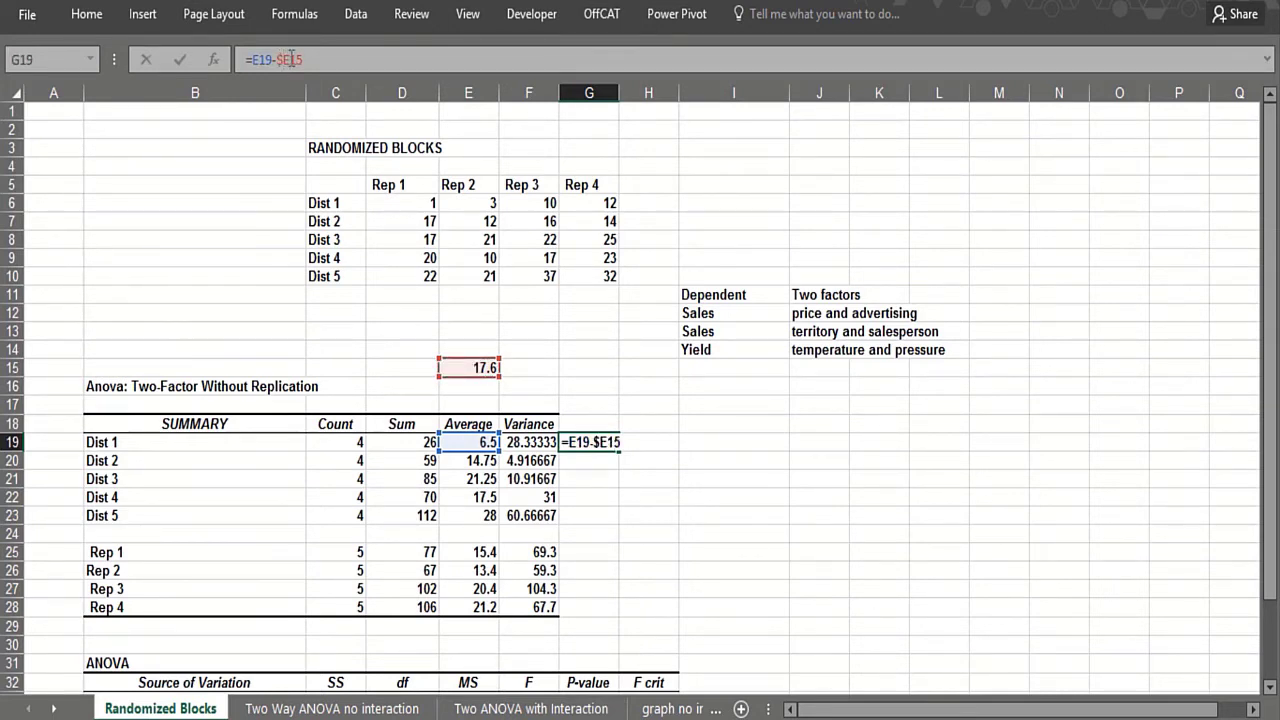
left_click(291, 60)
type("$")
key("Return")
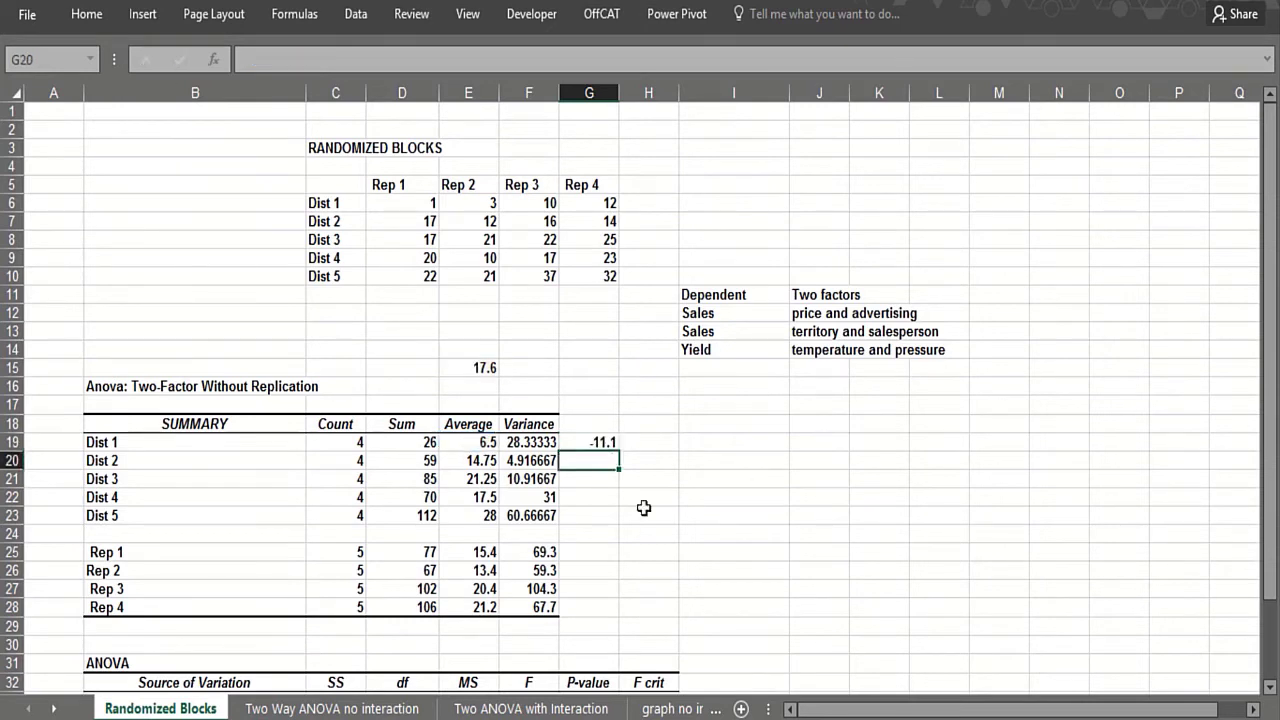
Copy the G19 deviation formula to the remaining districts in G20:G23 and to the four reps in G25:G28.
left_click(600, 441)
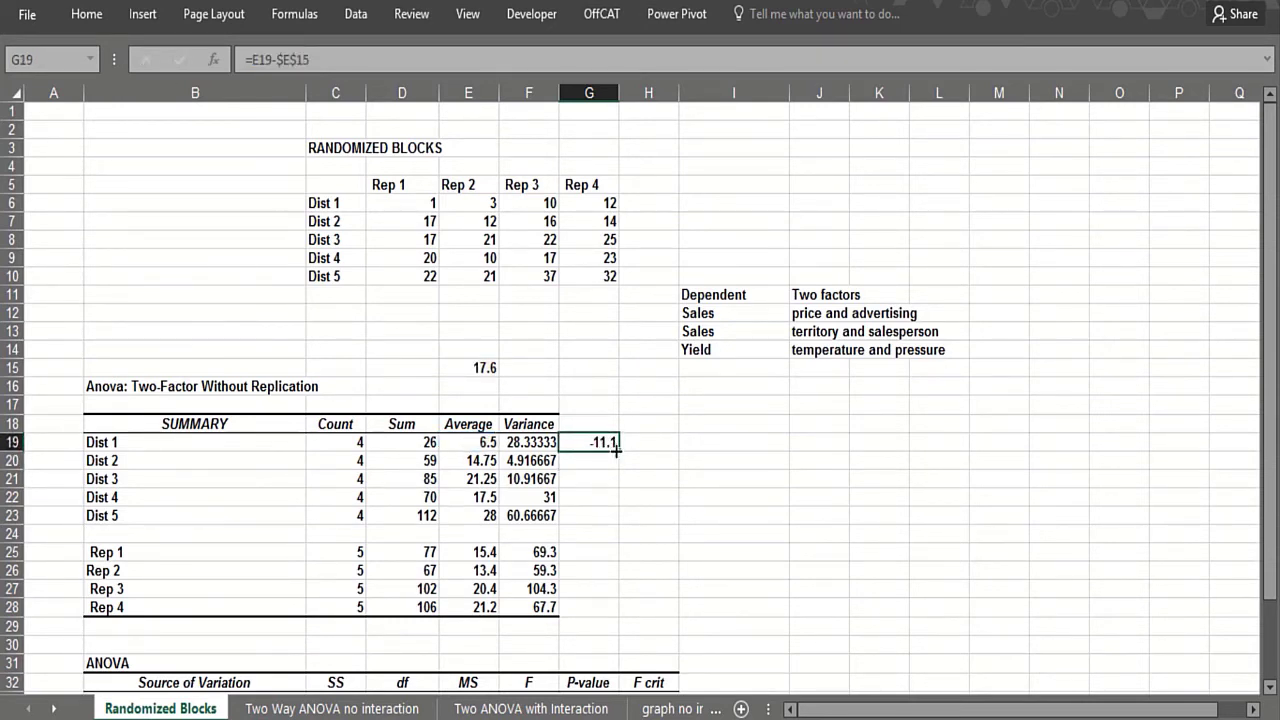
left_click_drag(617, 451, 603, 523)
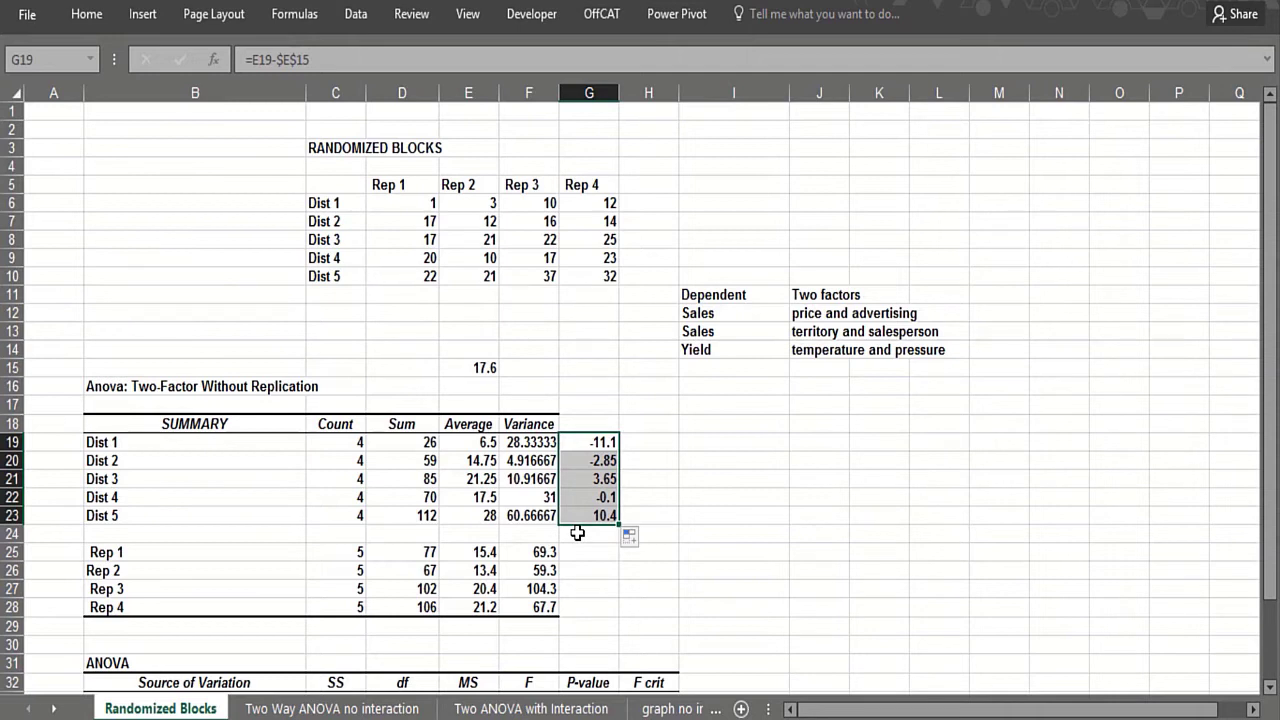
left_click(588, 442)
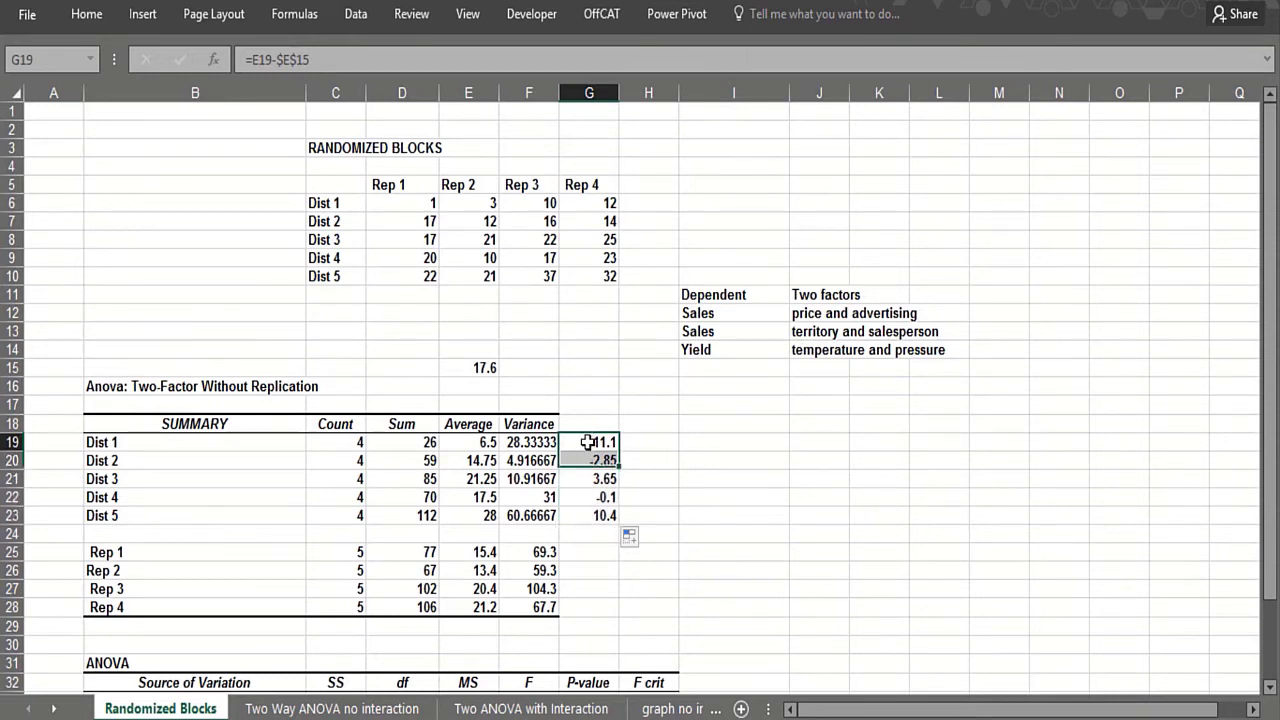
key("ctrl+c")
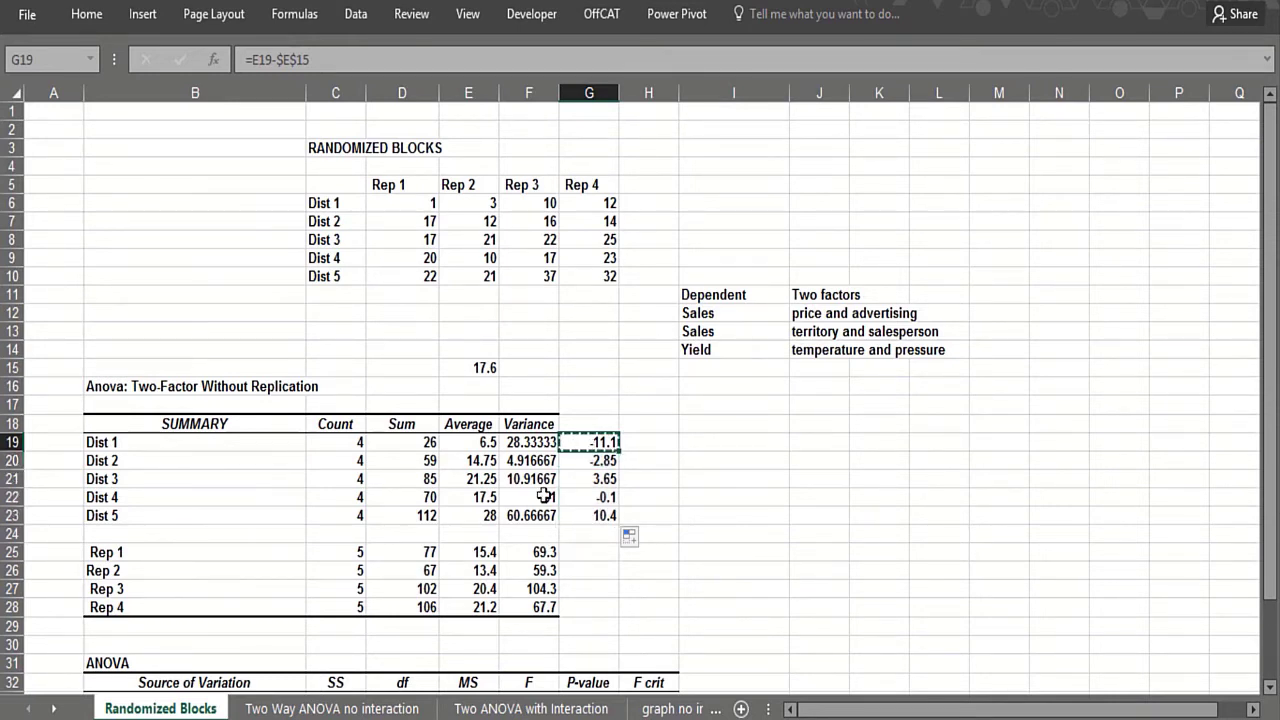
left_click_drag(588, 553, 591, 601)
key("ctrl+v")
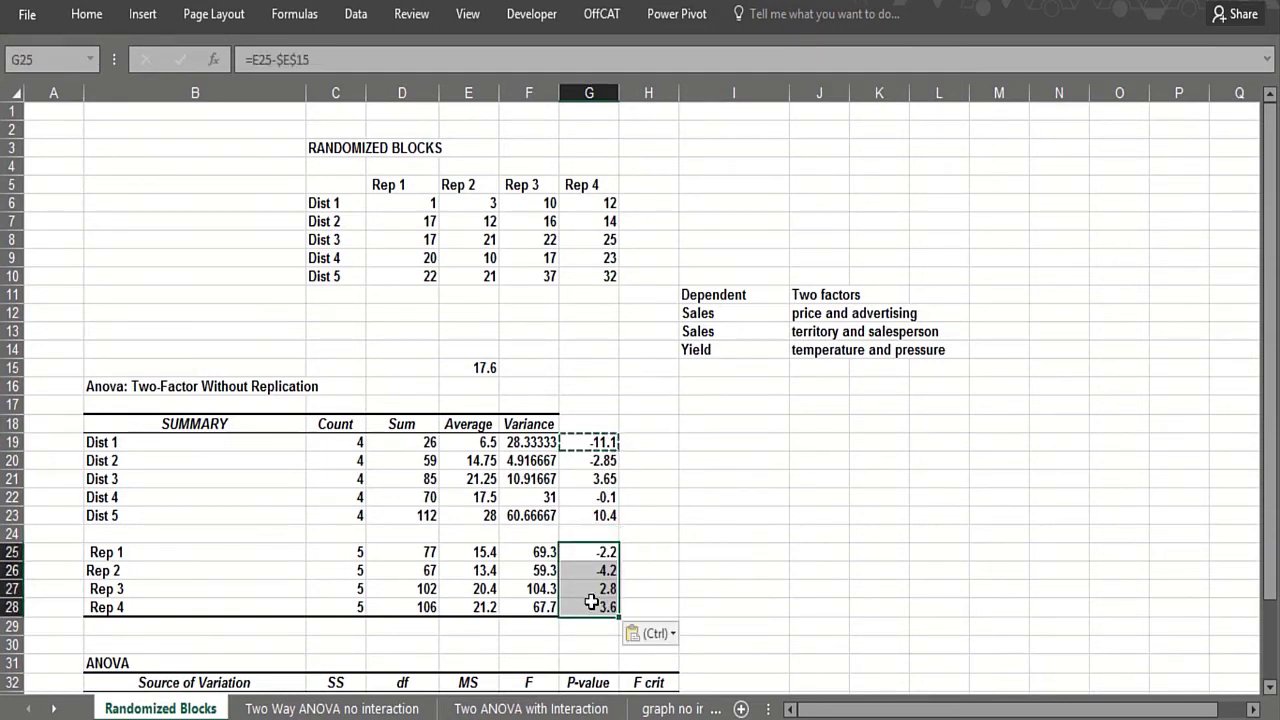
Label the Rows line of the ANOVA table as DIST in cell A33.
scroll(639, 588, "down", 2)
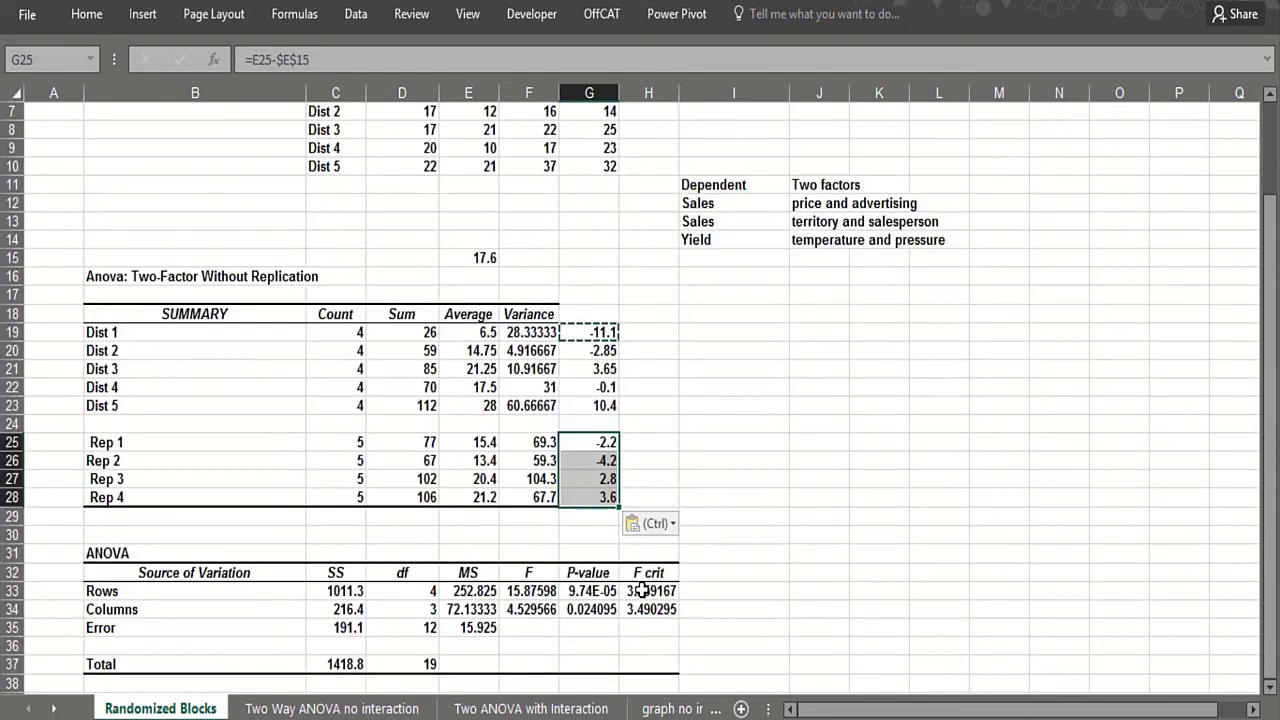
left_click(576, 588)
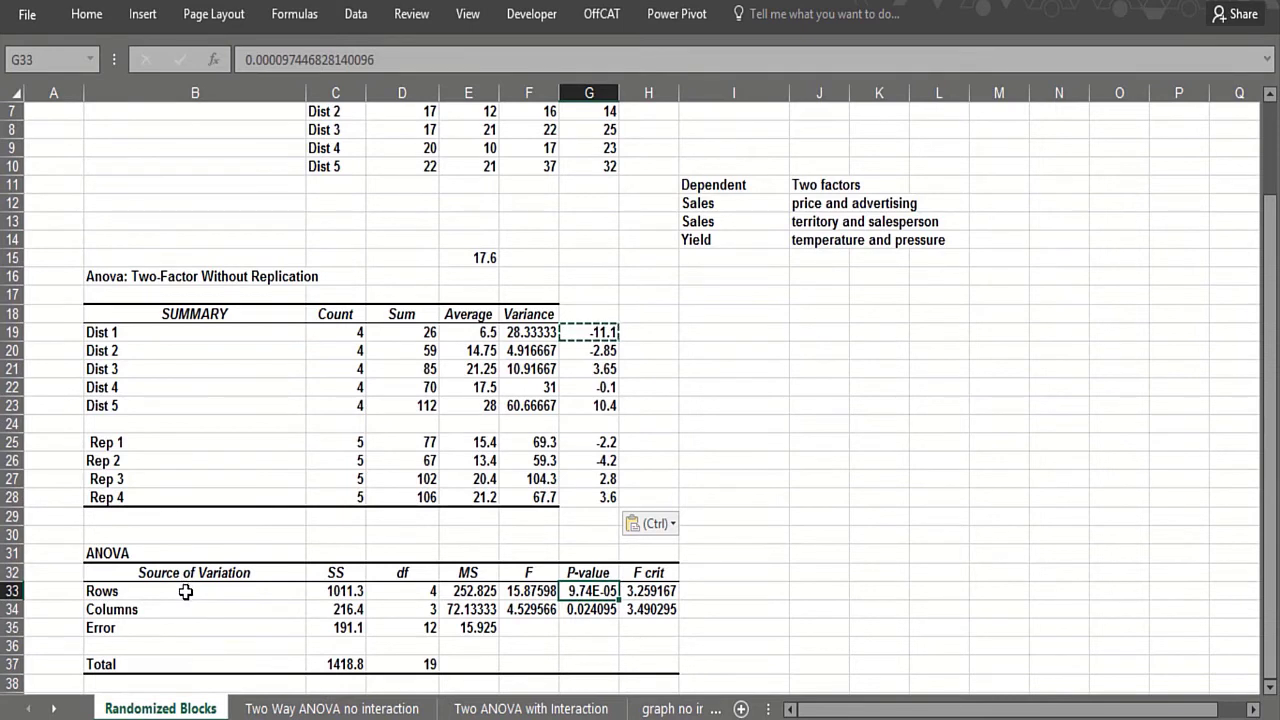
left_click(42, 594)
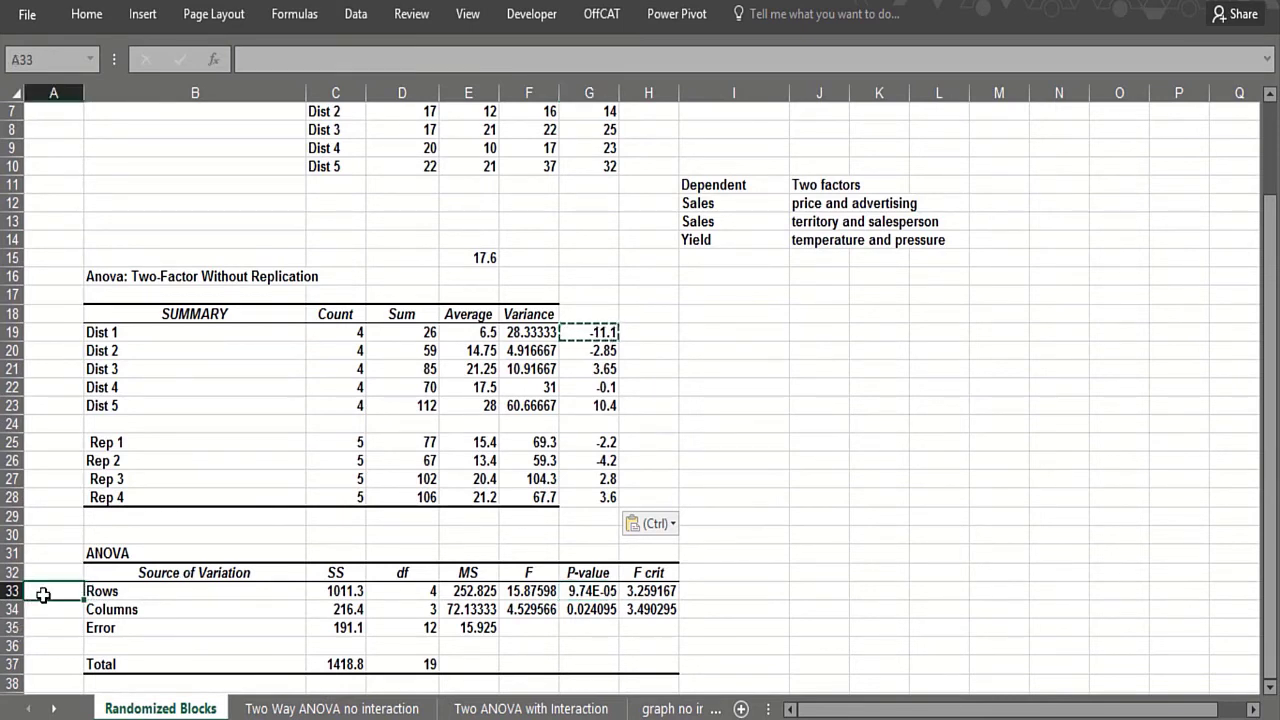
type("D")
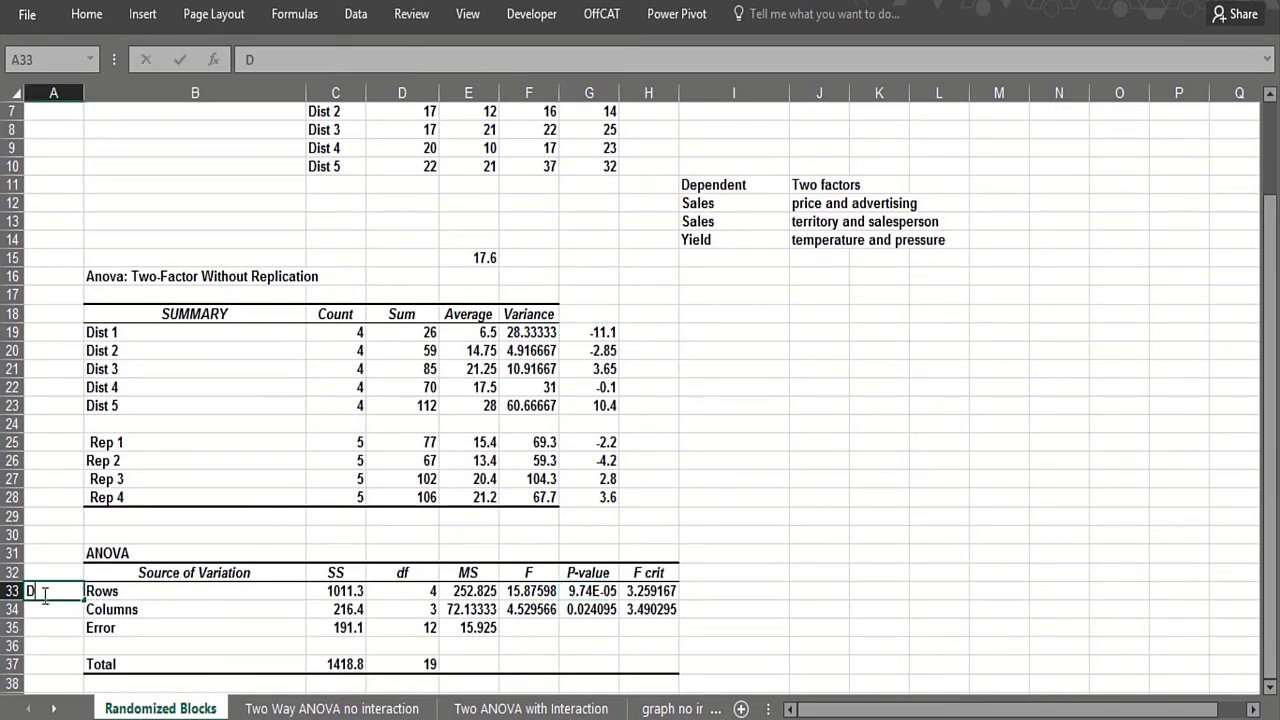
type("IST")
key("Return")
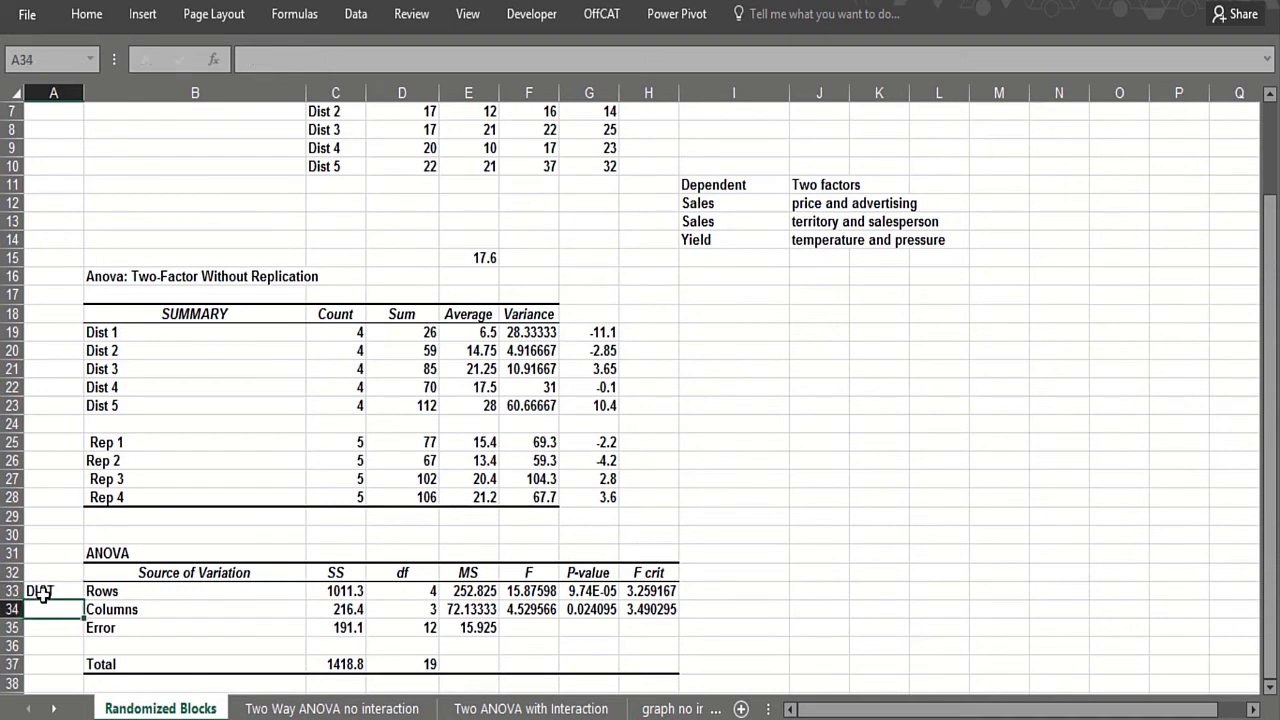
Label the Columns line of the ANOVA table as PERSON in cell A34.
type("SALES")
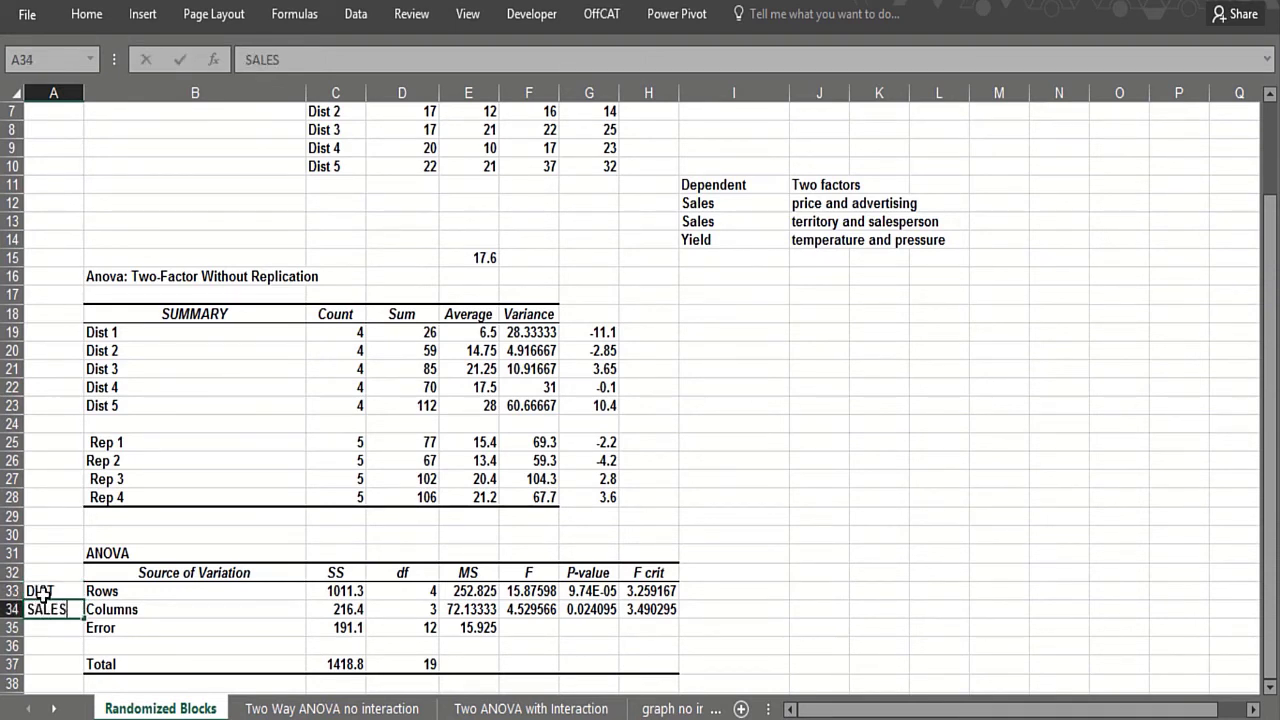
key("BackSpace")
key("BackSpace")
key("BackSpace")
key("BackSpace")
key("BackSpace")
type("PERSON")
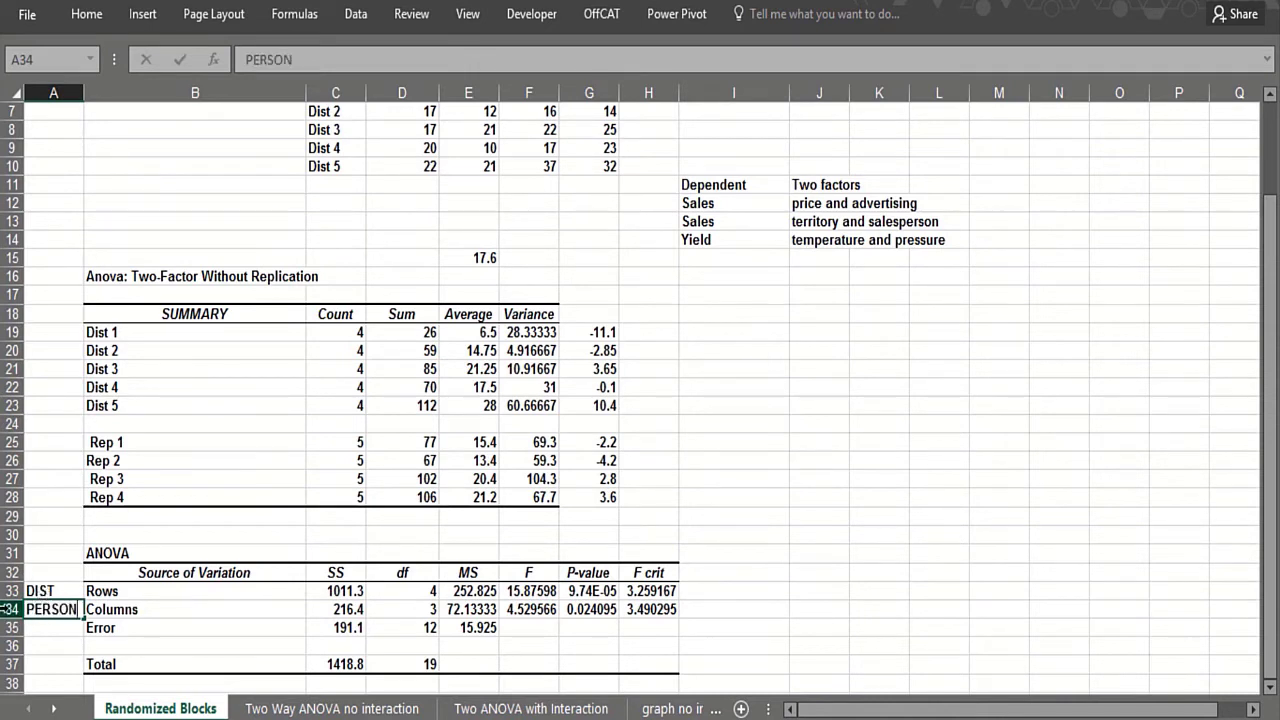
key("Return")
key("Return")
Enter the note "P-Values for row and column each <.05" in cell I25.
left_click_drag(588, 591, 595, 612)
left_click(744, 444)
type("P")
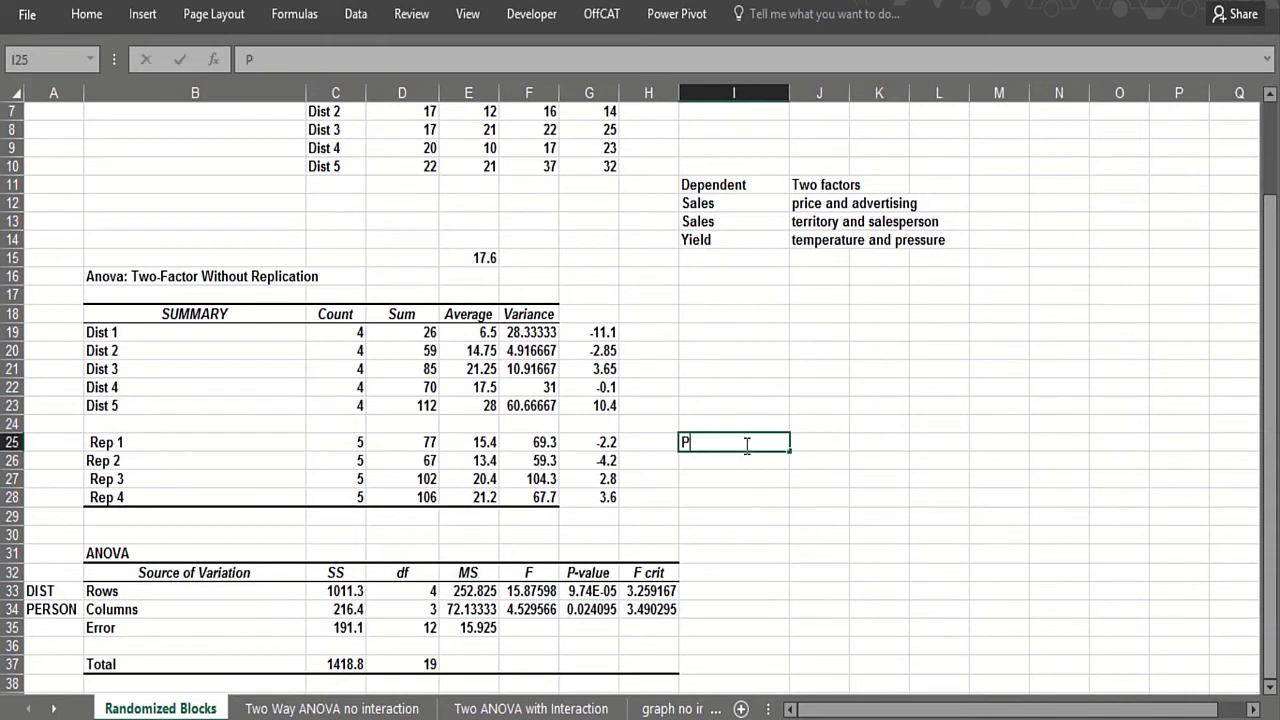
type("-Values f")
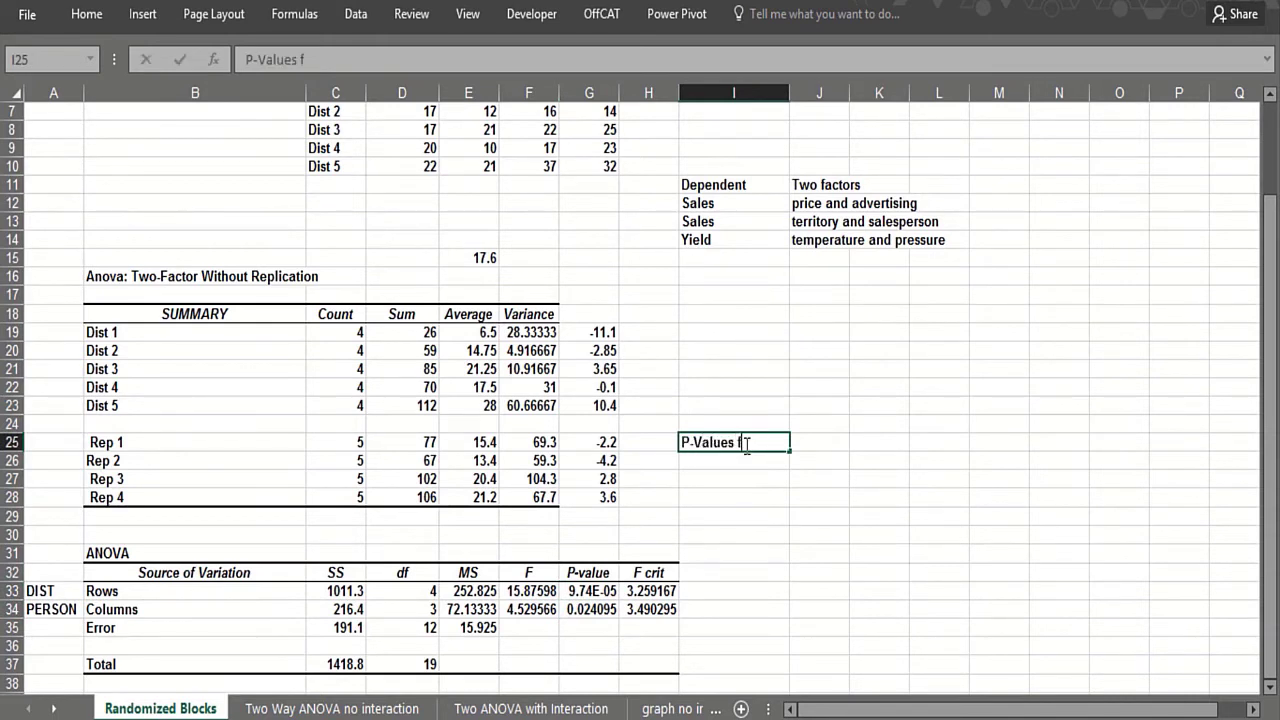
type("or row and ")
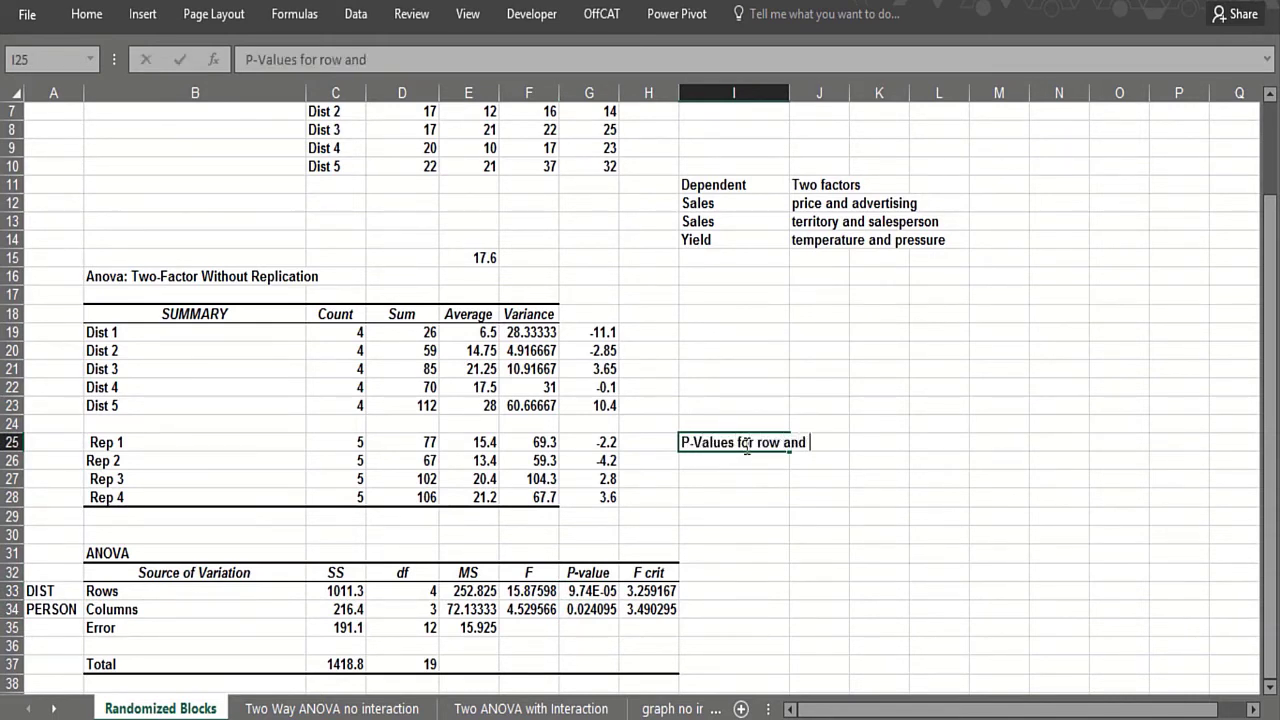
type("ocxumn")
key("BackSpace")
key("BackSpace")
key("BackSpace")
key("BackSpace")
key("BackSpace")
key("BackSpace")
type("column ")
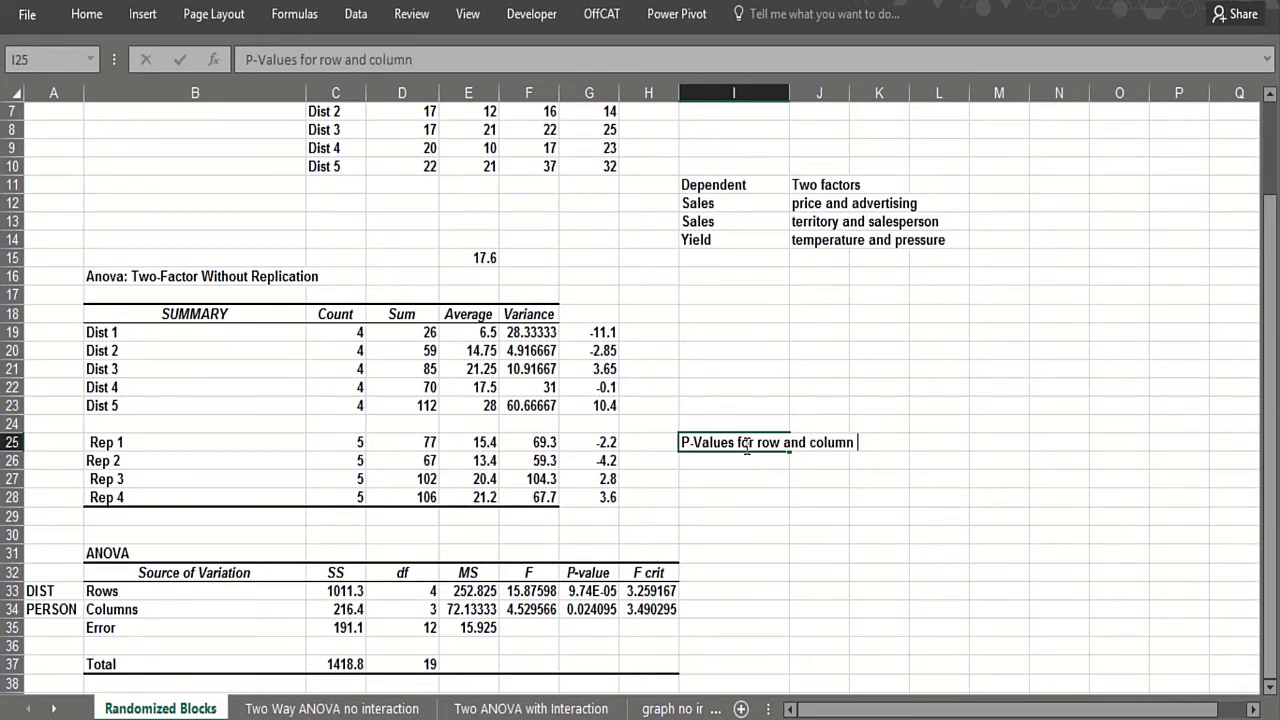
type("each <.05")
key("Return")
Continue the interpretation in cell I26 with "so district and salesperson have a significant".
type("so distric")
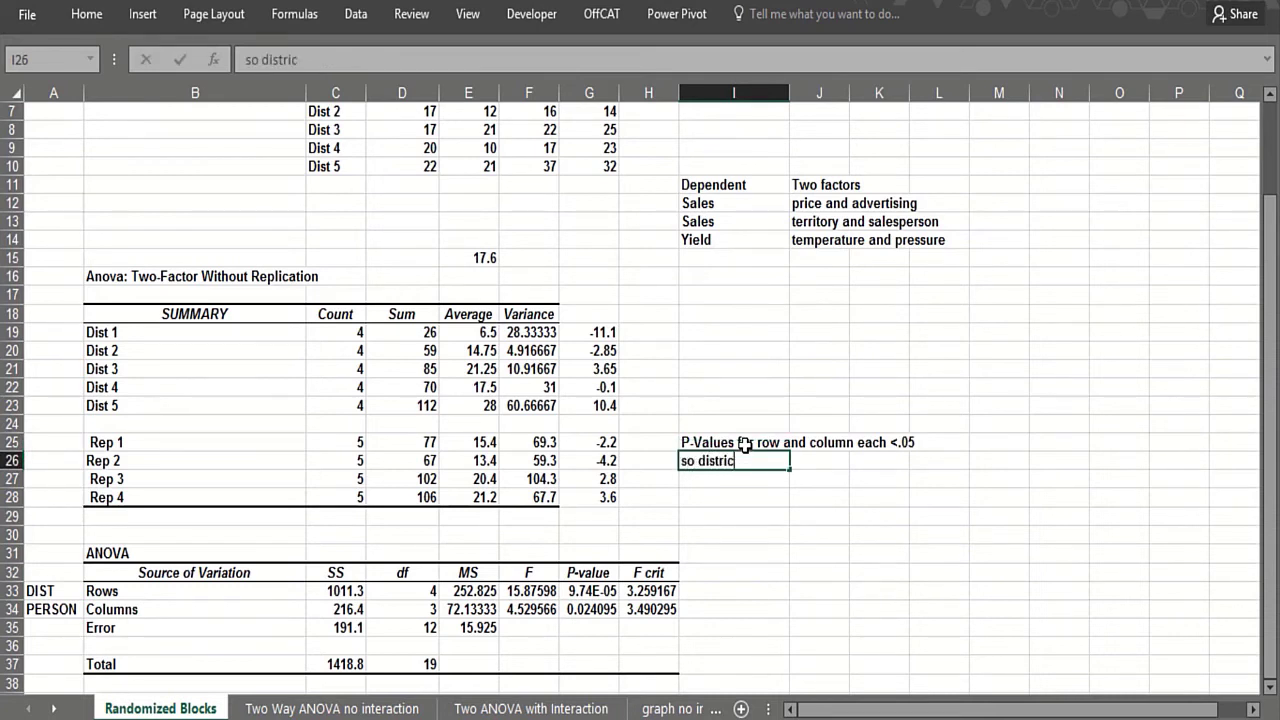
type("t and salesp")
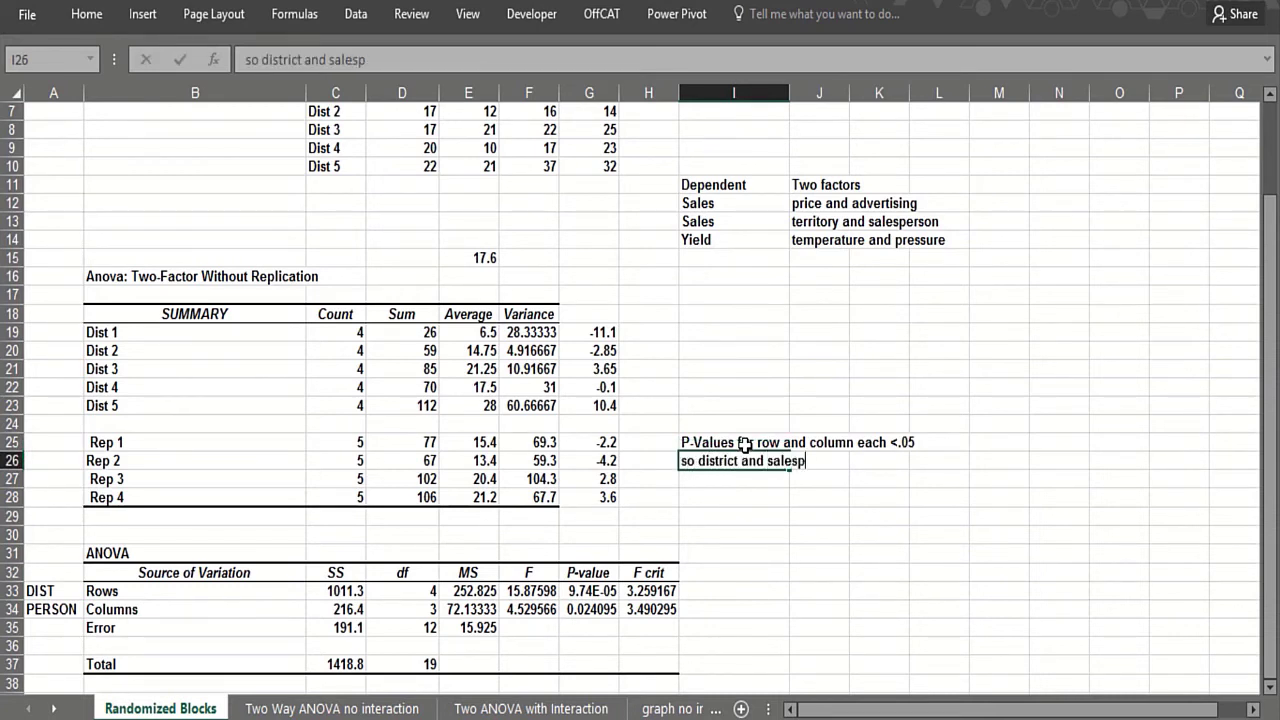
type("erson have a s")
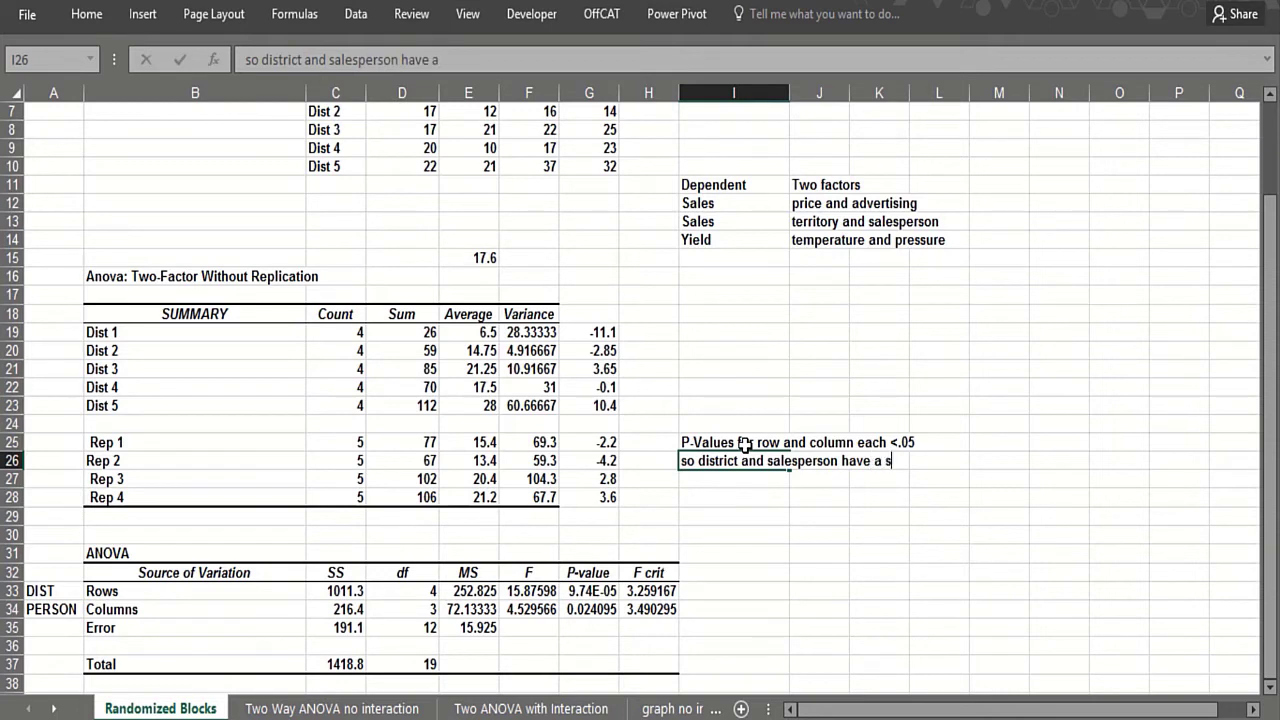
type("ignificant")
key("Return")
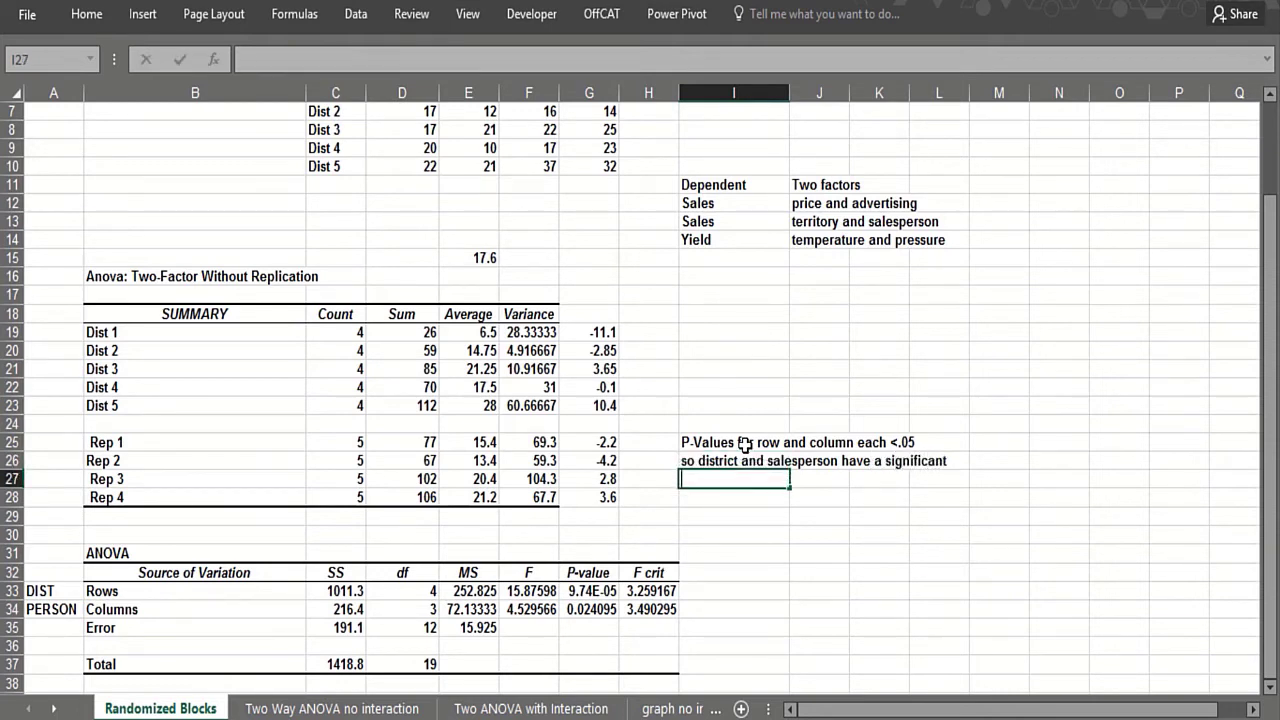
Finish the interpretation note in cell I27 with "effect on sales".
type("effect on dales")
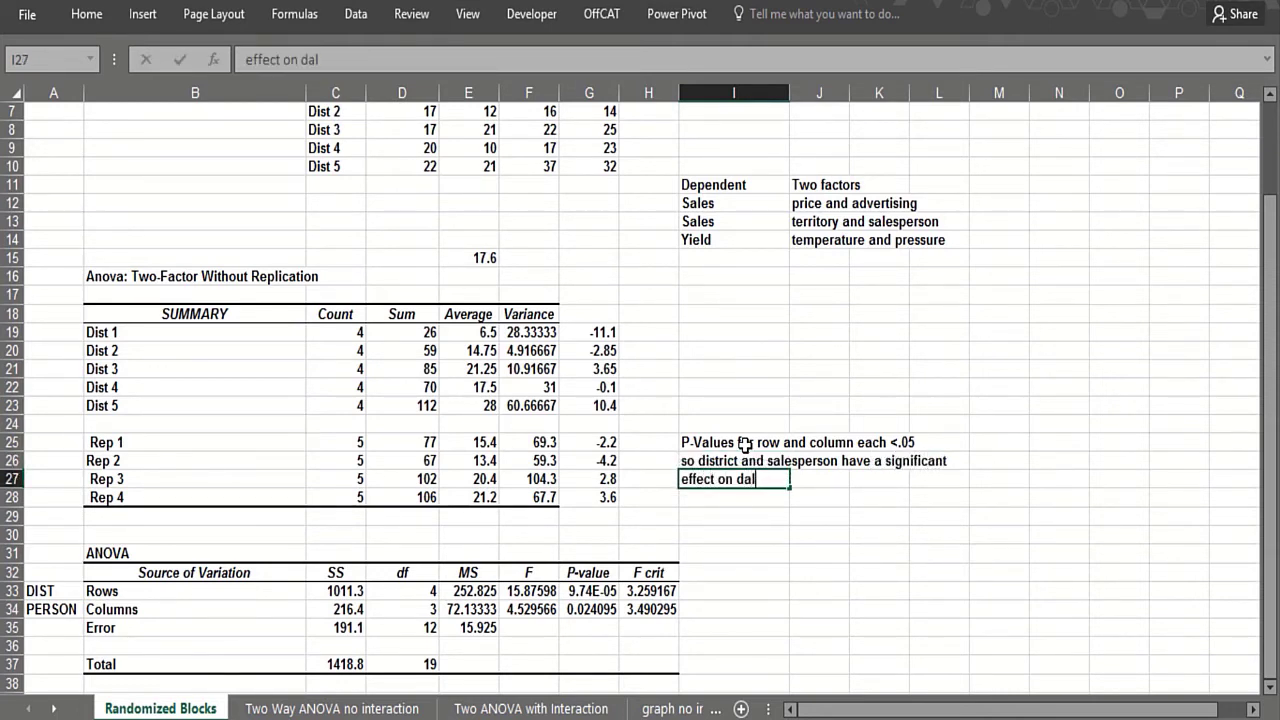
key("BackSpace")
key("BackSpace")
key("BackSpace")
key("BackSpace")
key("BackSpace")
type("salesa")
key("BackSpace")
key("Return")
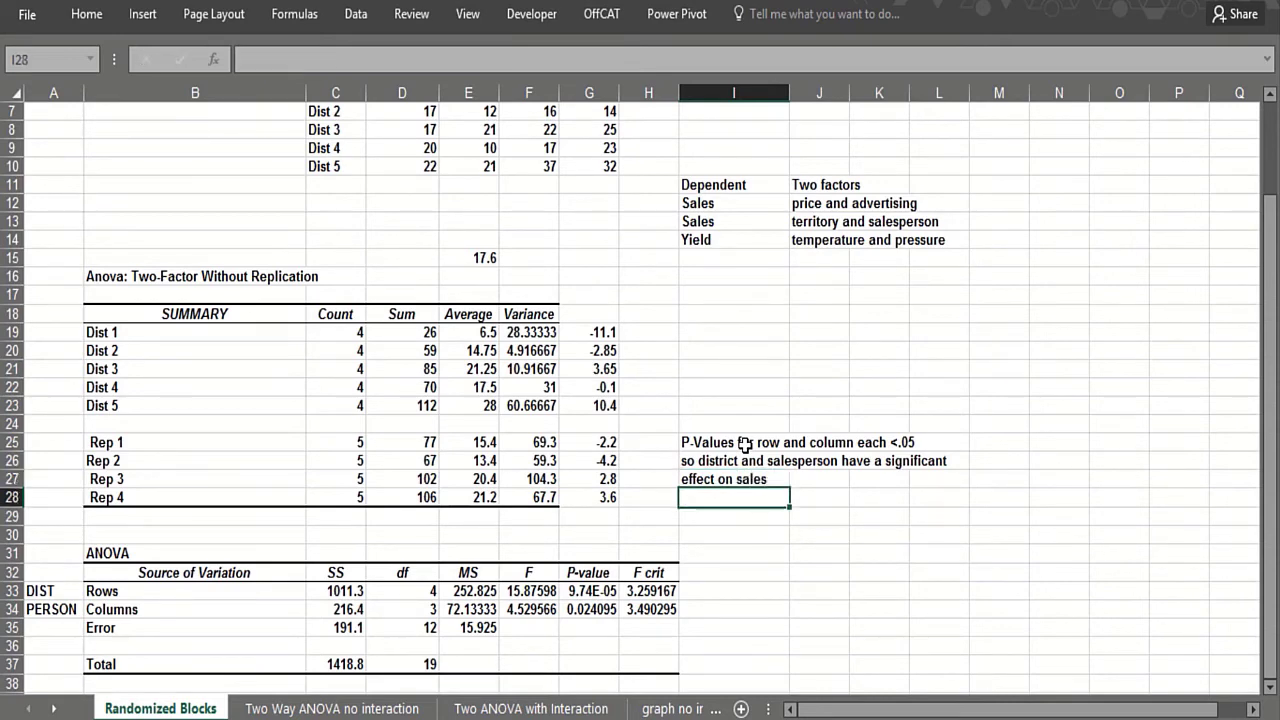
Enter the label "stdevofforecsasts" in cell I29, below the interpretation note.
scroll(511, 607, "down", 1)
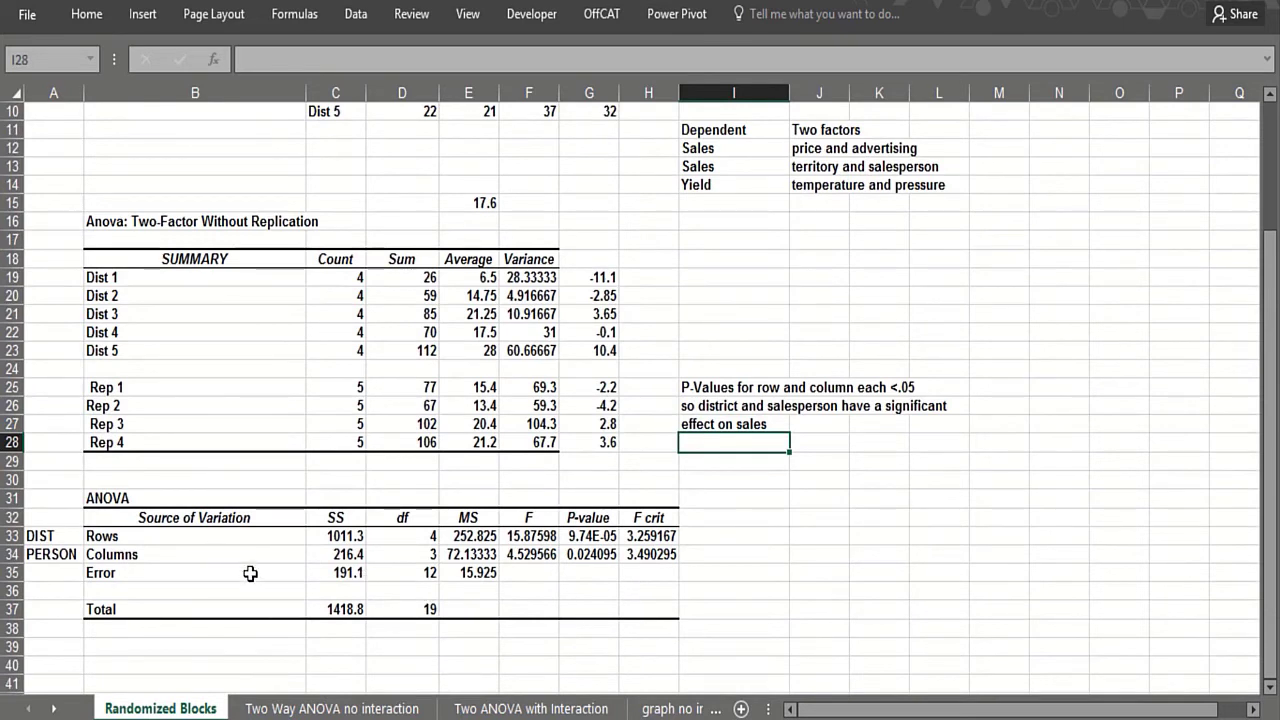
left_click(733, 466)
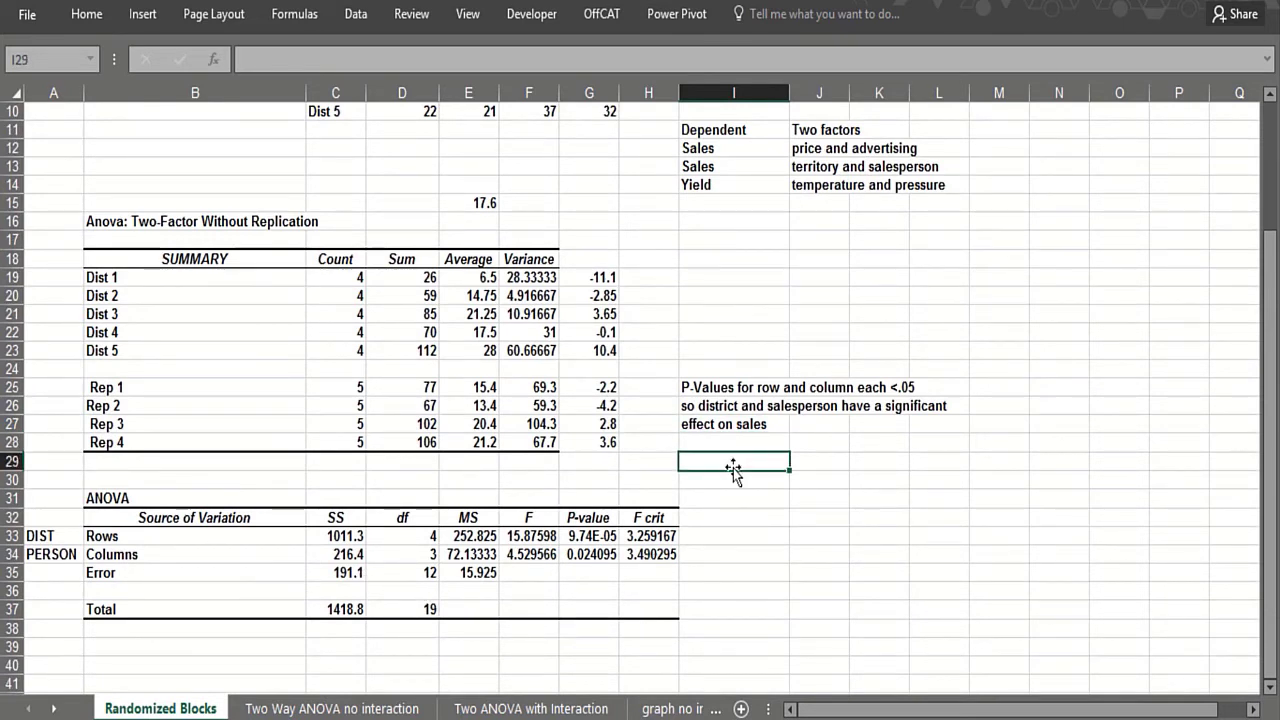
type("stdevoff")
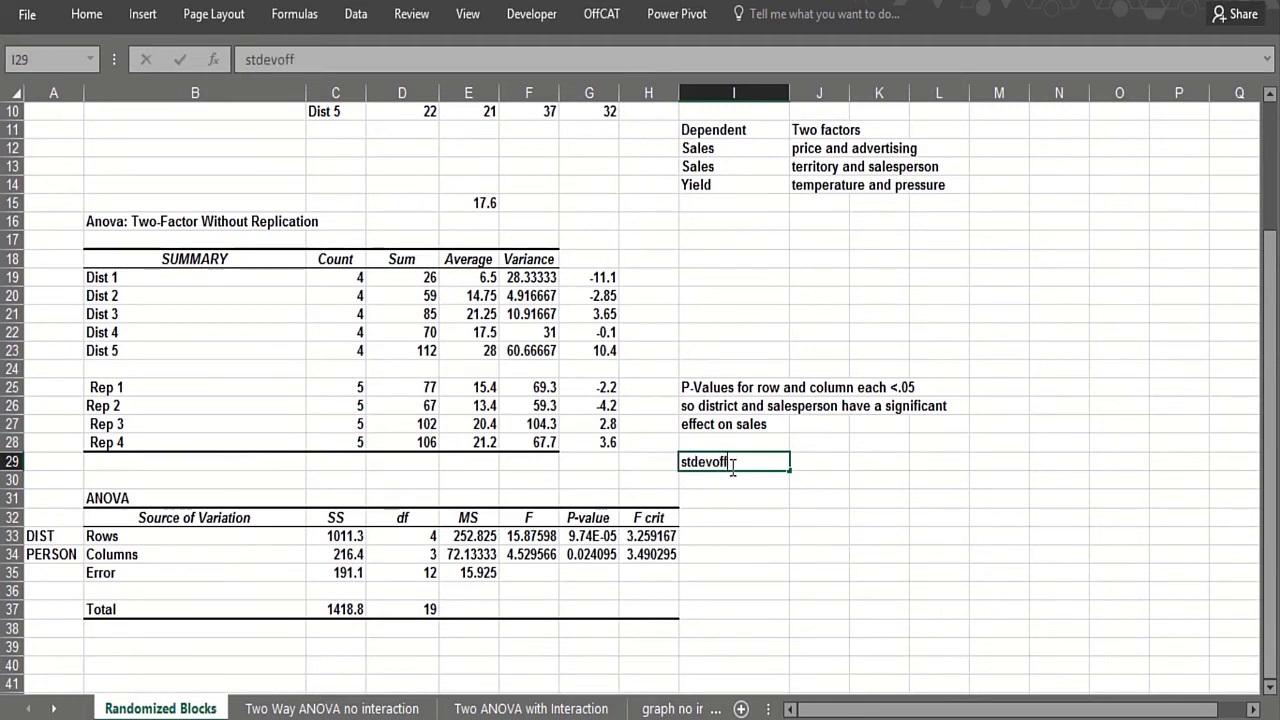
type("orecsasts")
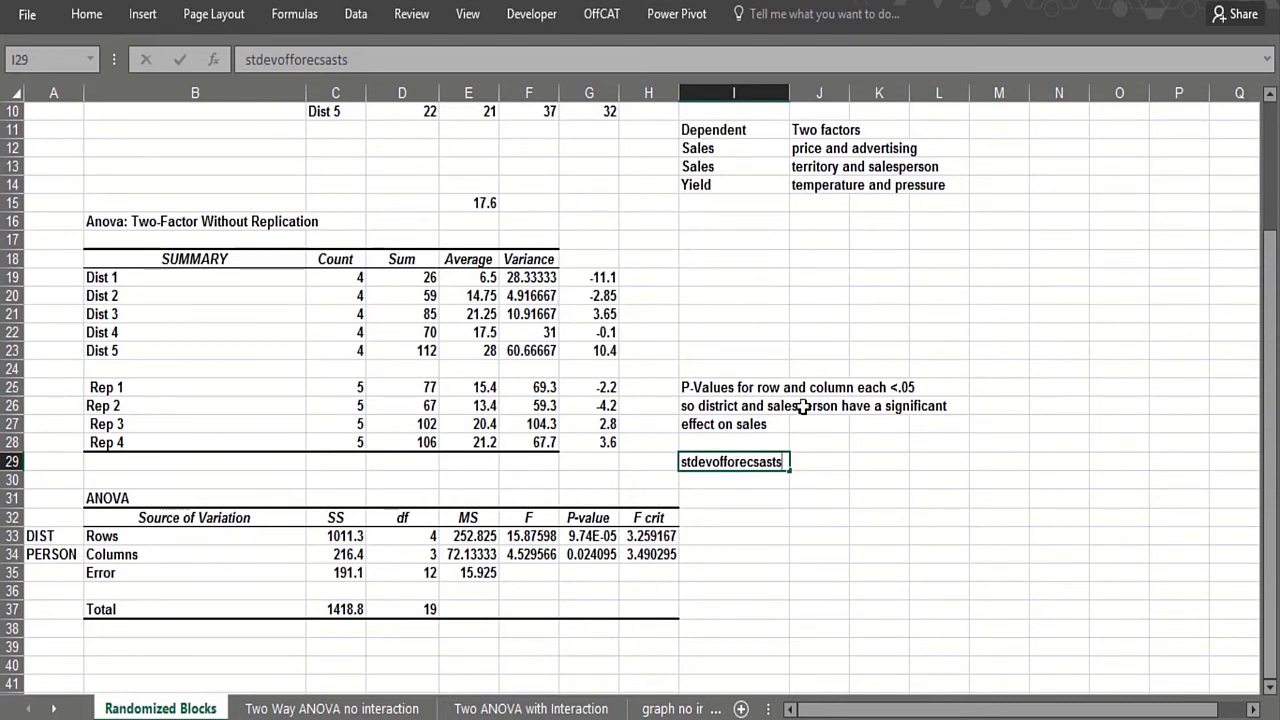
Enter the heading "FORECAST DISTRICT 2 REP 4 Sales" in cell I23, above the interpretation note.
left_click(754, 346)
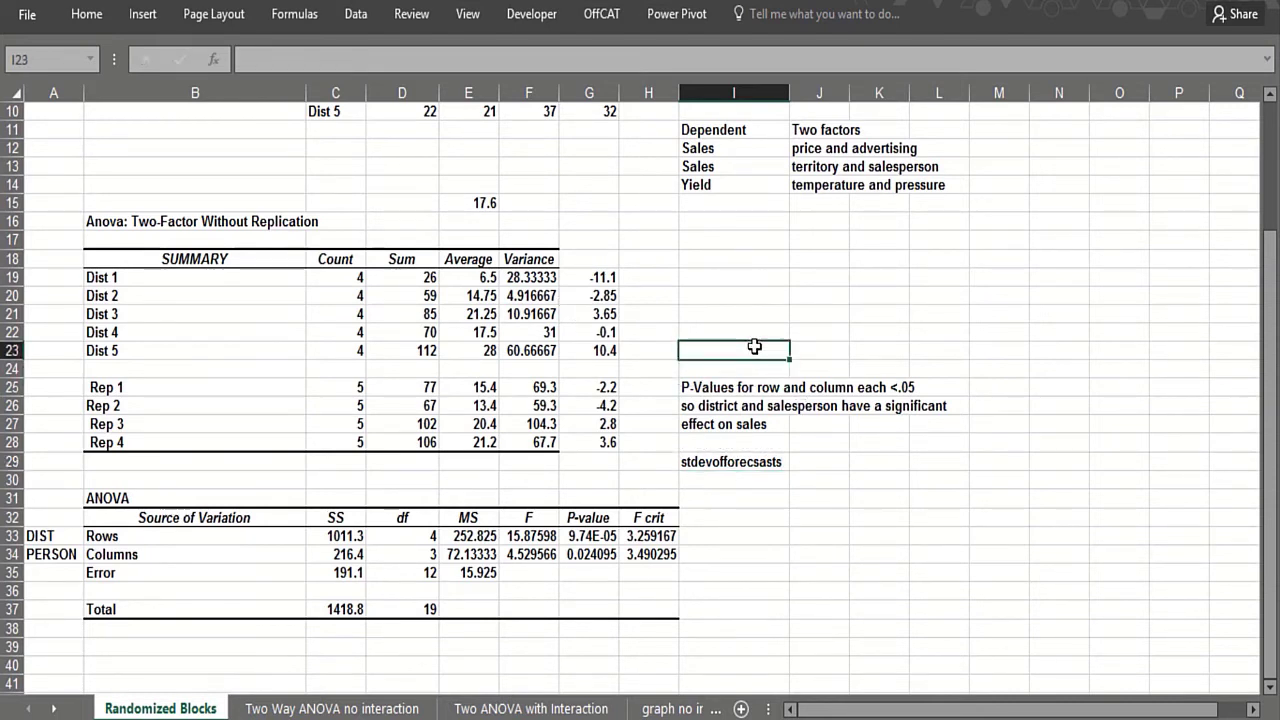
type("FORECAST")
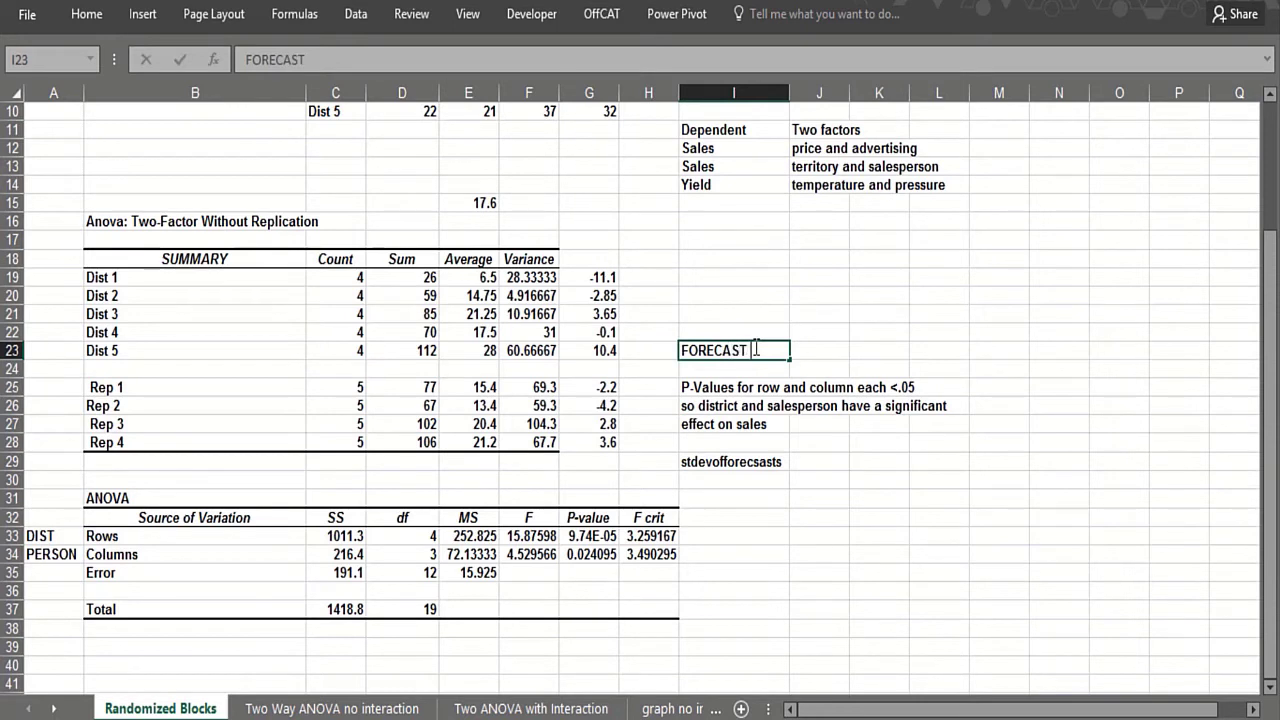
type(" DISTRICT")
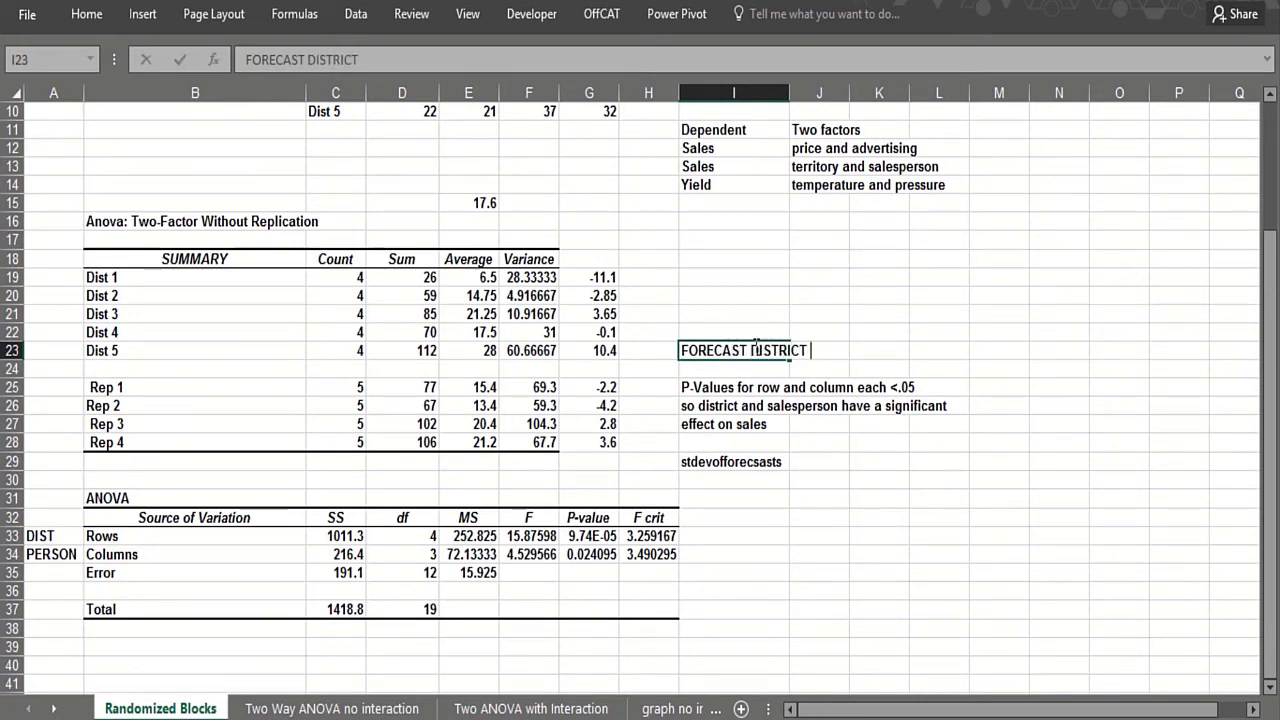
type(" 2 REP 4  ")
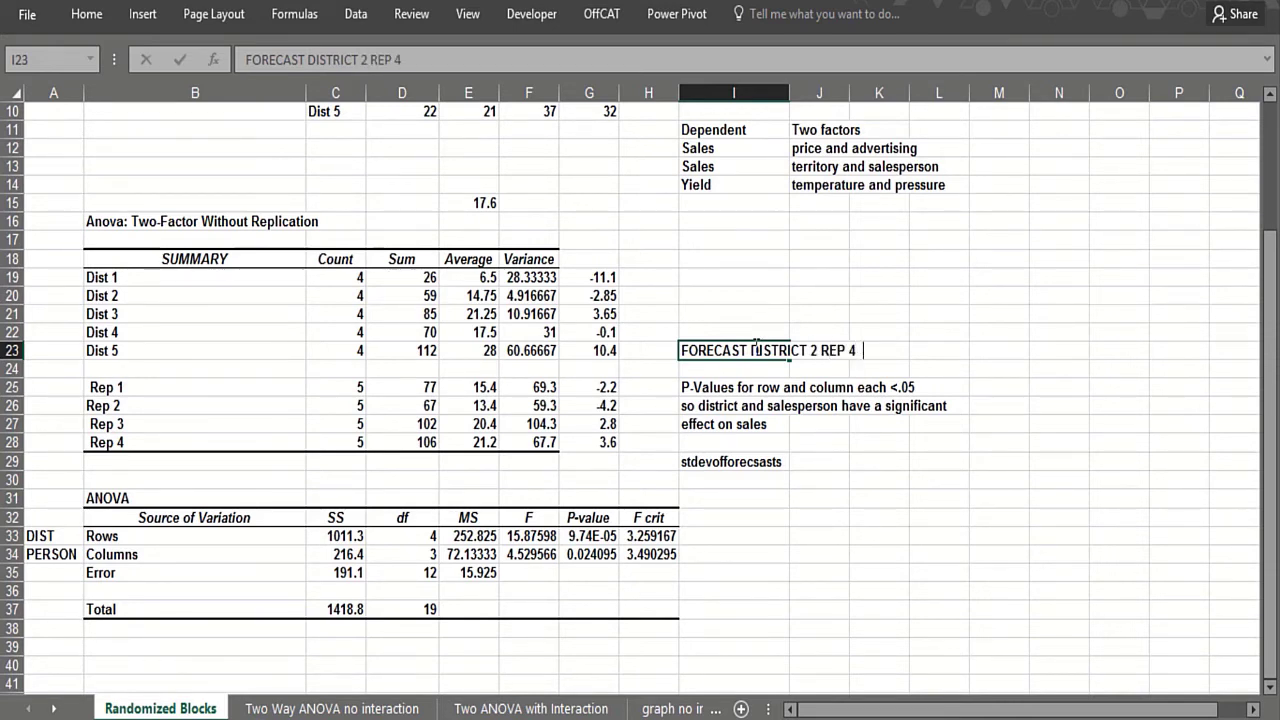
type("Sales")
key("Return")
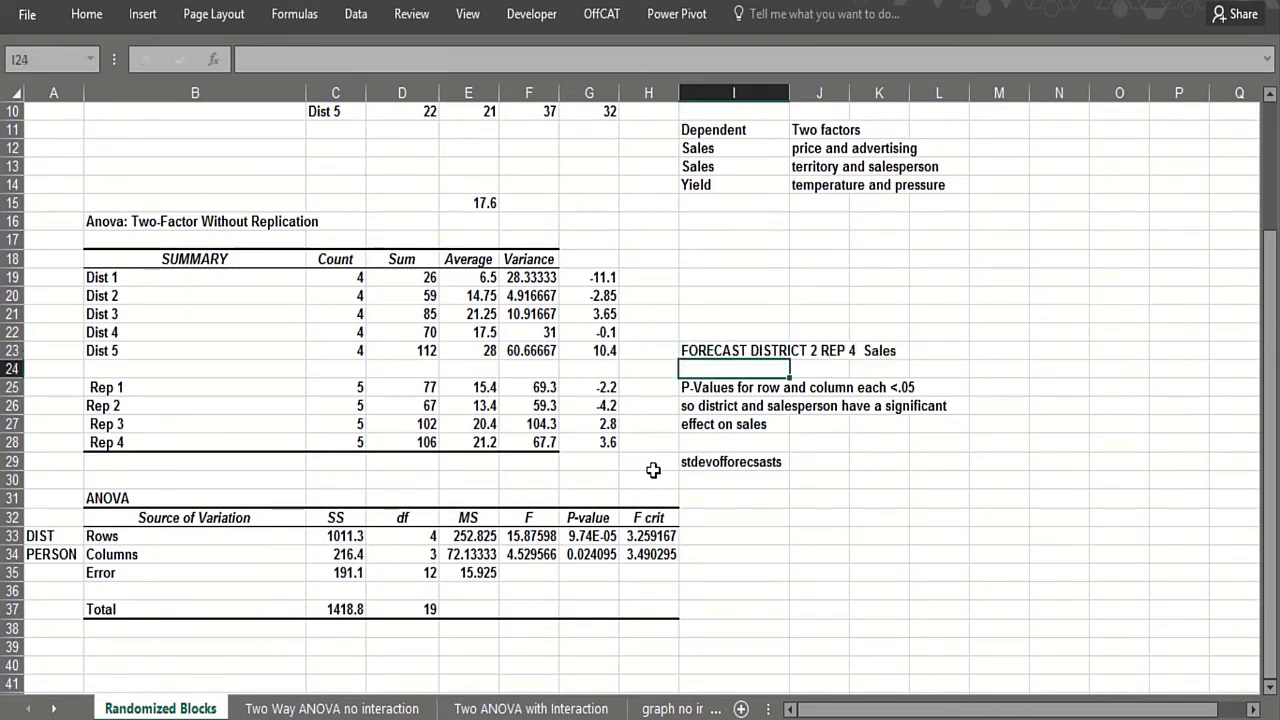
Calculate the standard deviation of forecasts in I30 as the square root of the error mean square, =SQRT(E35).
left_click(694, 480)
type("=s")
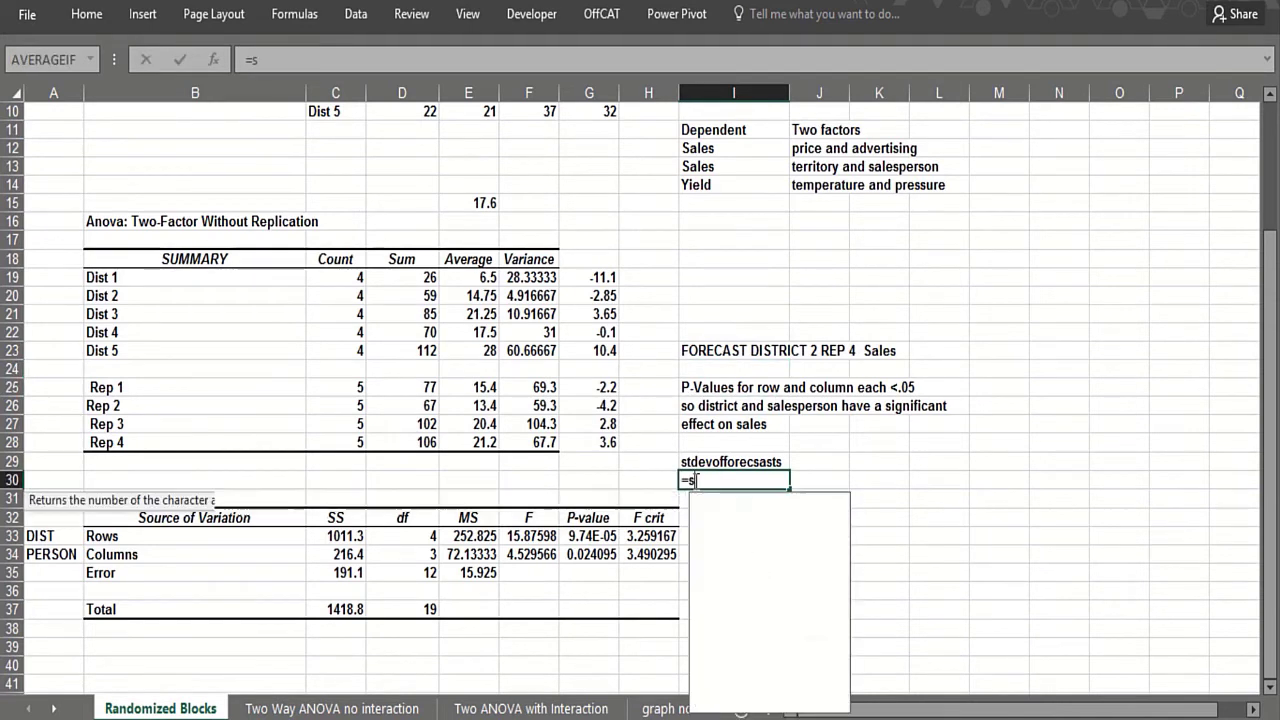
type("qrt(")
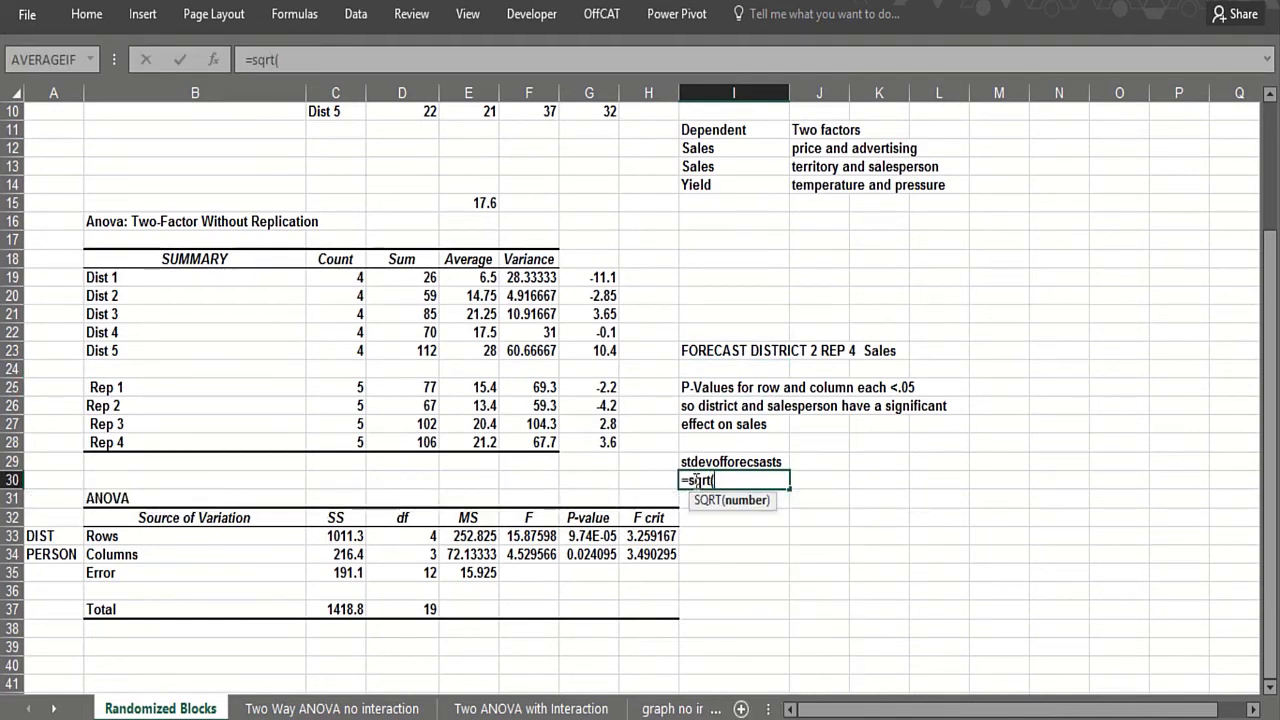
left_click(466, 572)
type(")")
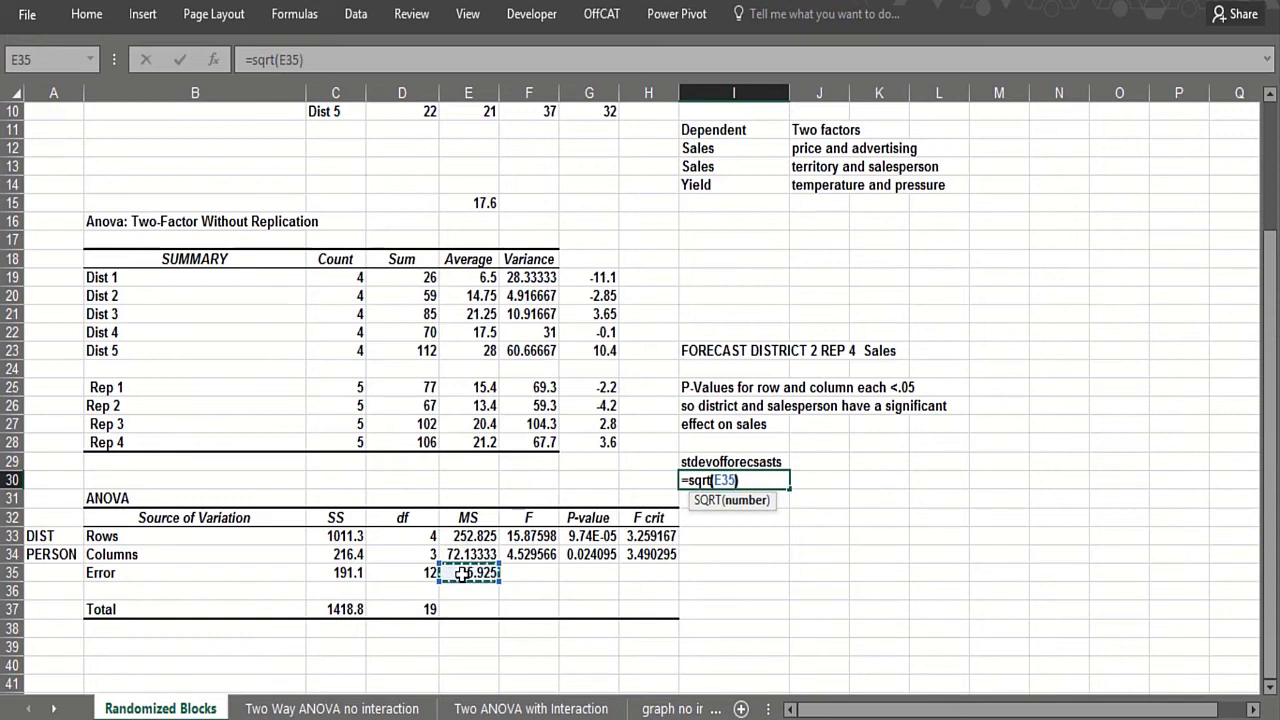
key("Return")
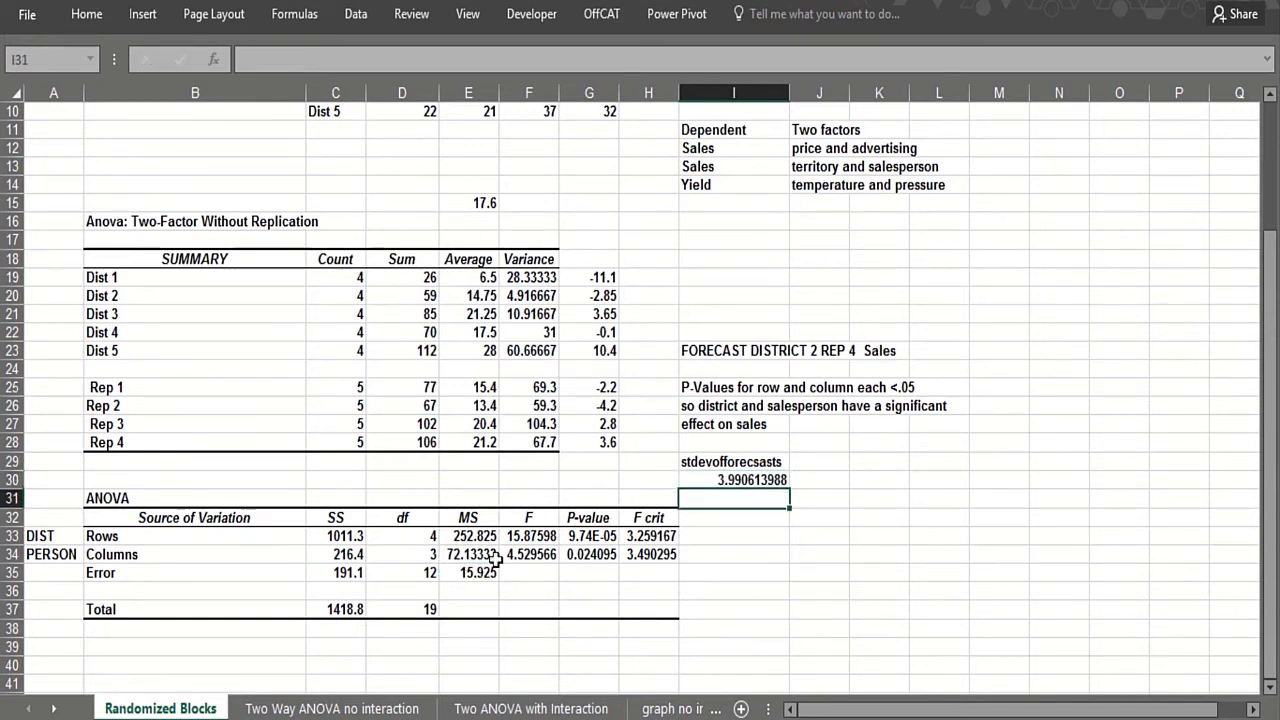
key("Up")
key("Up")
Enter the label "best forecast" in cell I20.
left_click(733, 298)
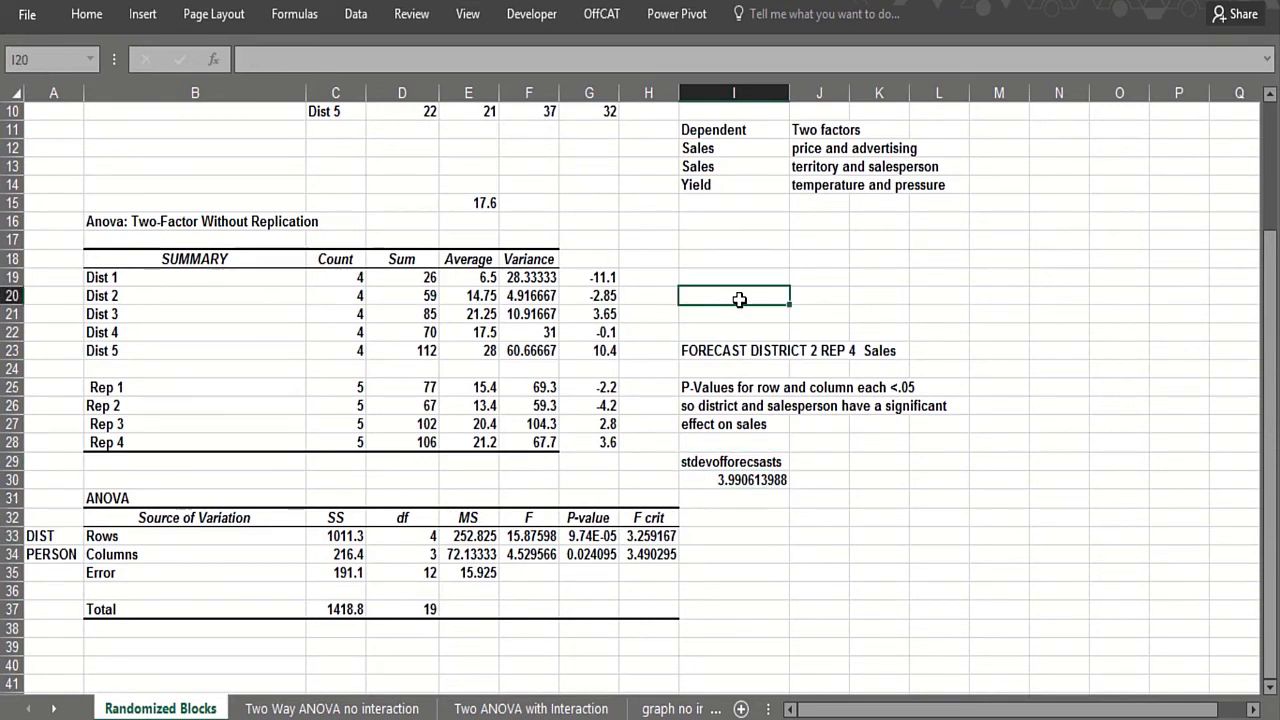
type("best forec")
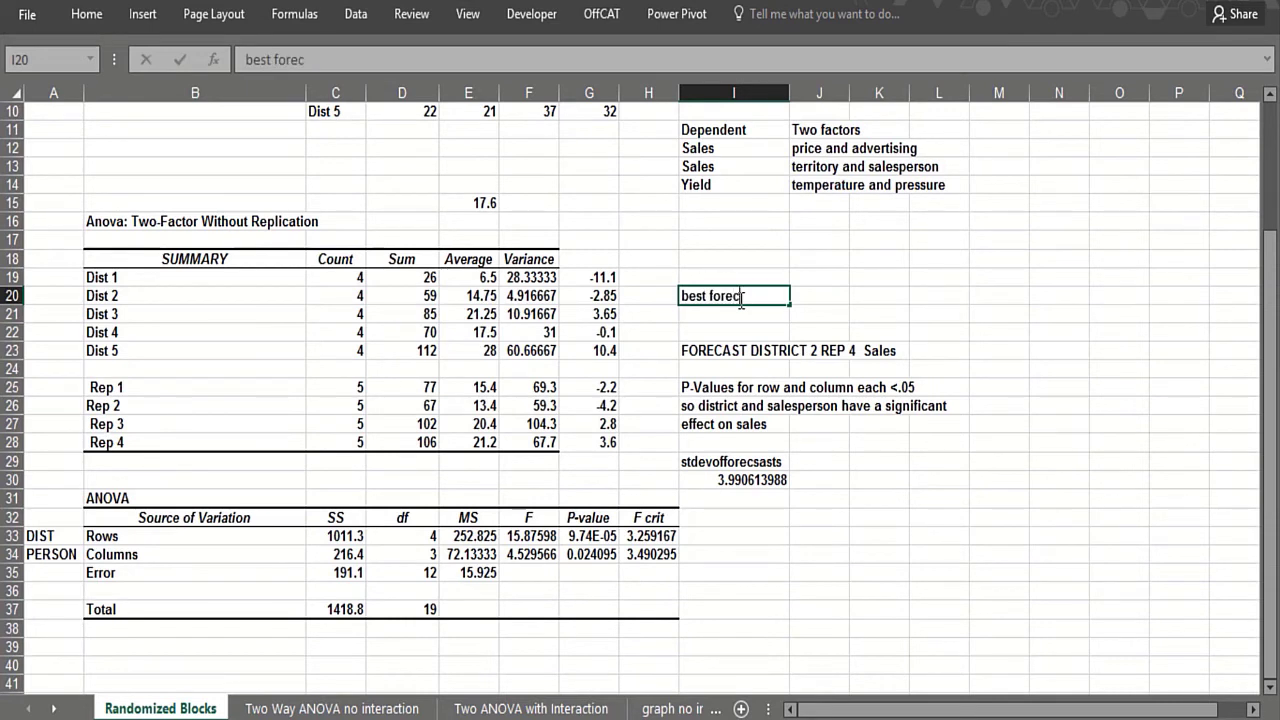
type("ast")
key("Return")
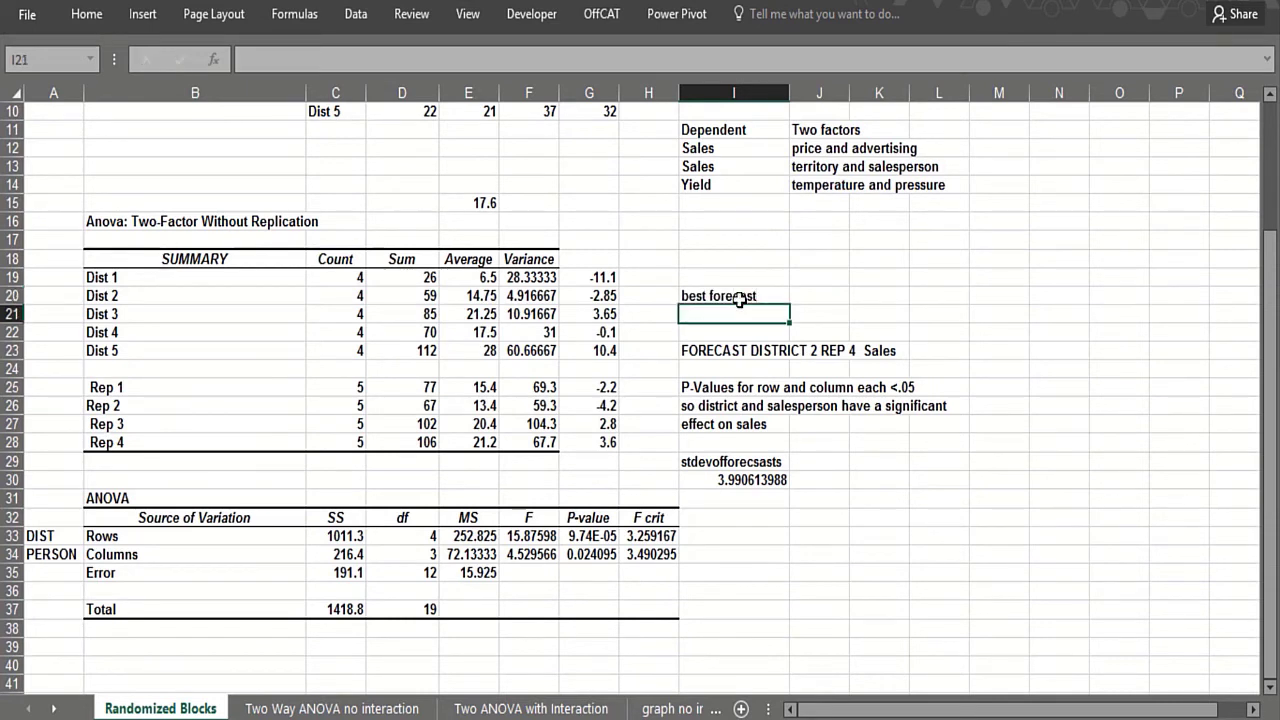
Calculate the best forecast in I21 as overall average plus the District 2 and Rep 4 effects, =E15+G20+G28.
type("=")
left_click(477, 205)
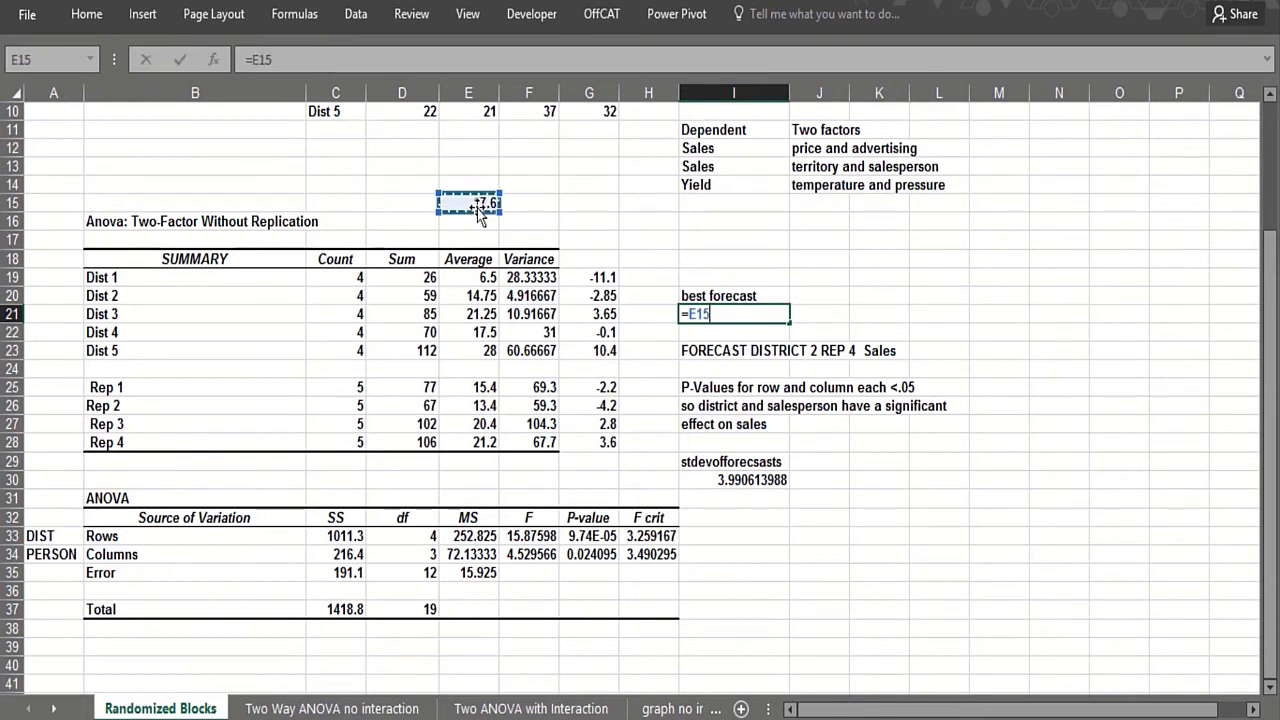
left_click(577, 295)
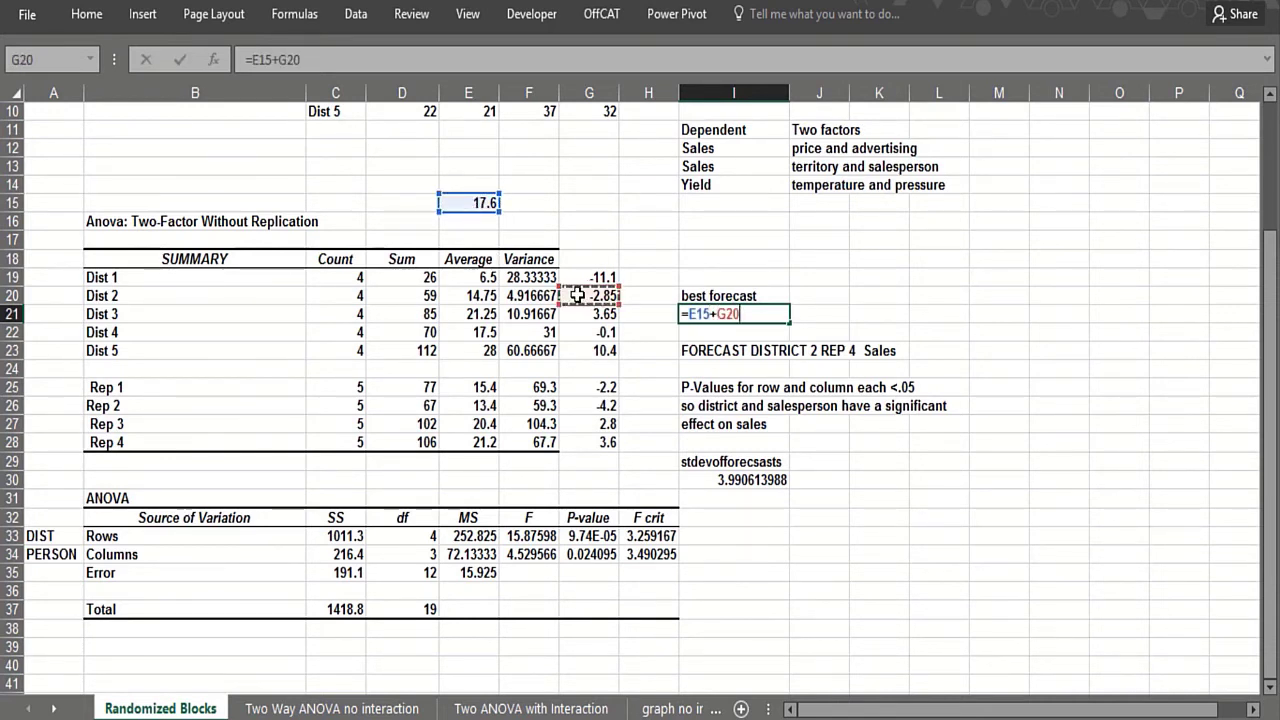
type("+")
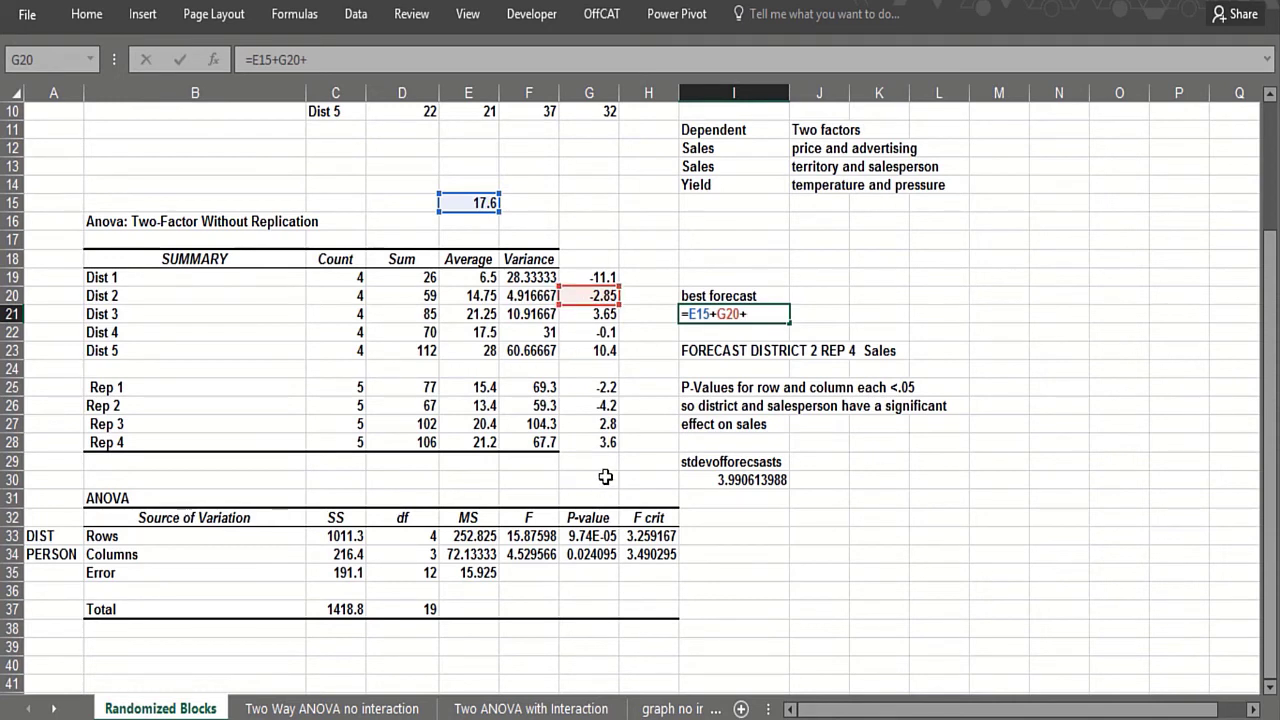
left_click(603, 442)
key("Return")
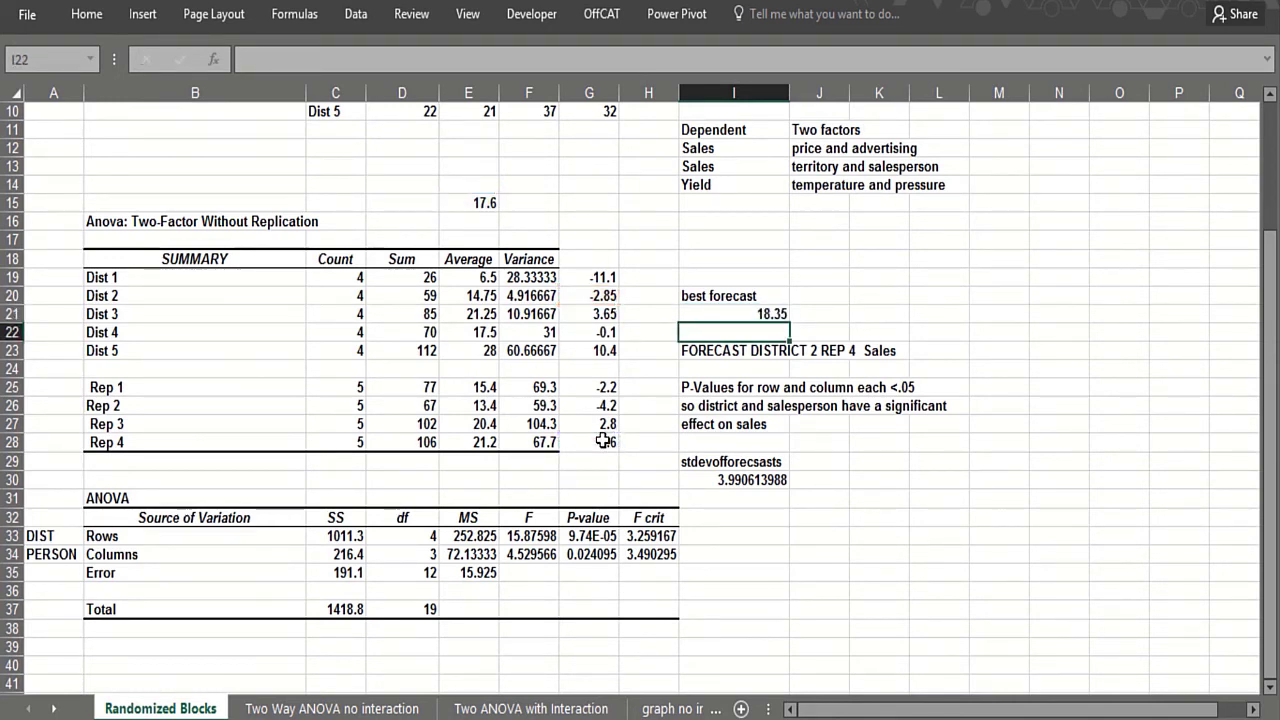
Label the forecast limits by entering "lower" in J20 and "upper" in K20.
left_click(809, 293)
type("lower")
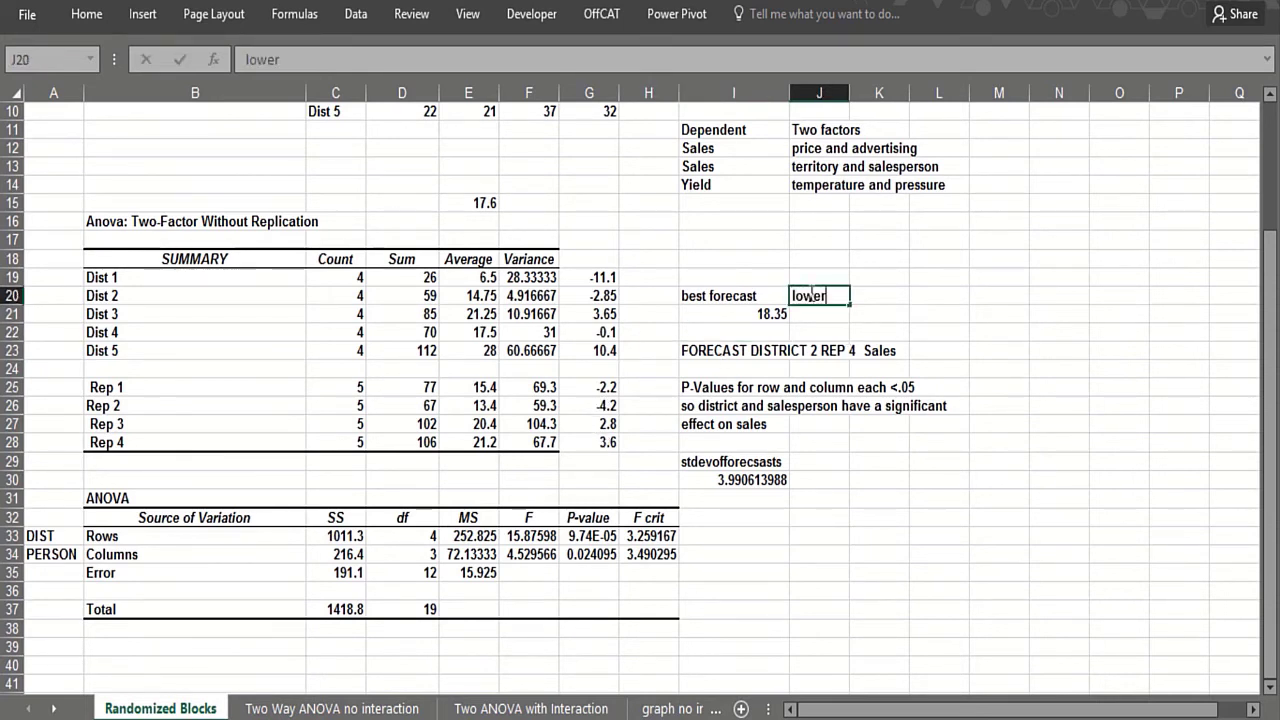
key("Tab")
type("upper")
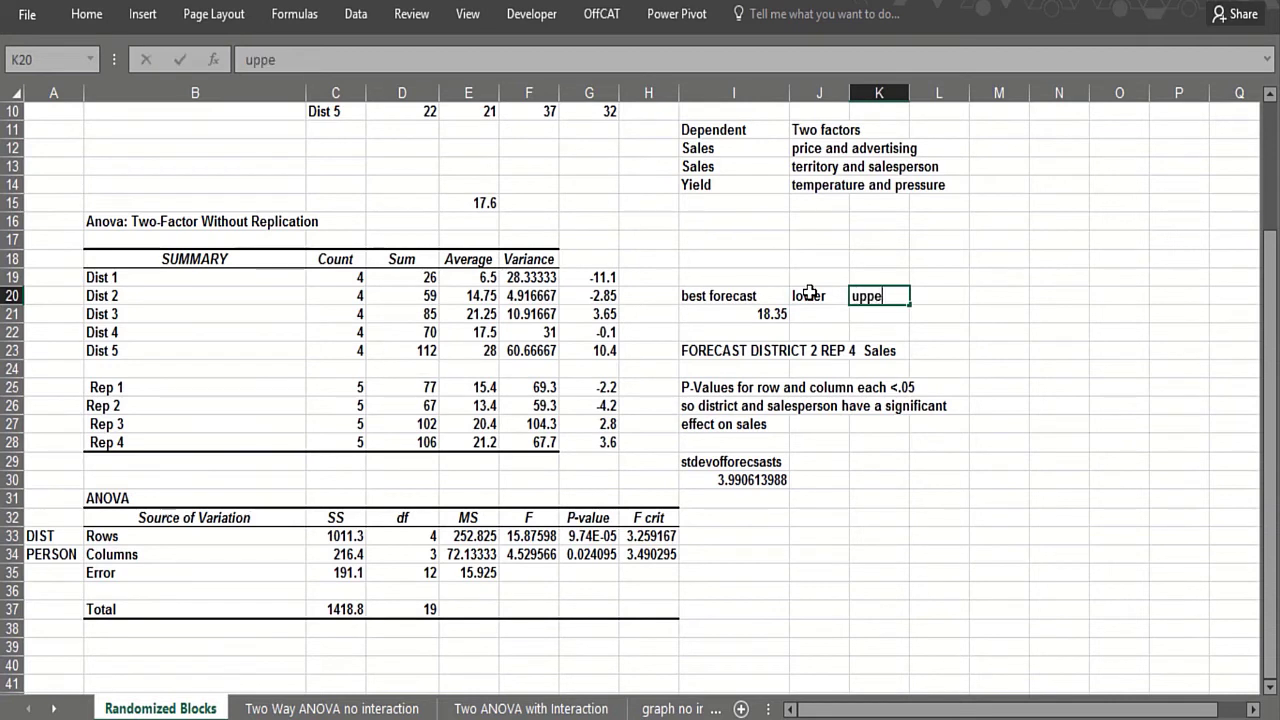
key("Return")
Calculate the lower forecast limit in J21 as the best forecast minus two standard deviations, =I21-2*I30.
left_click(792, 315)
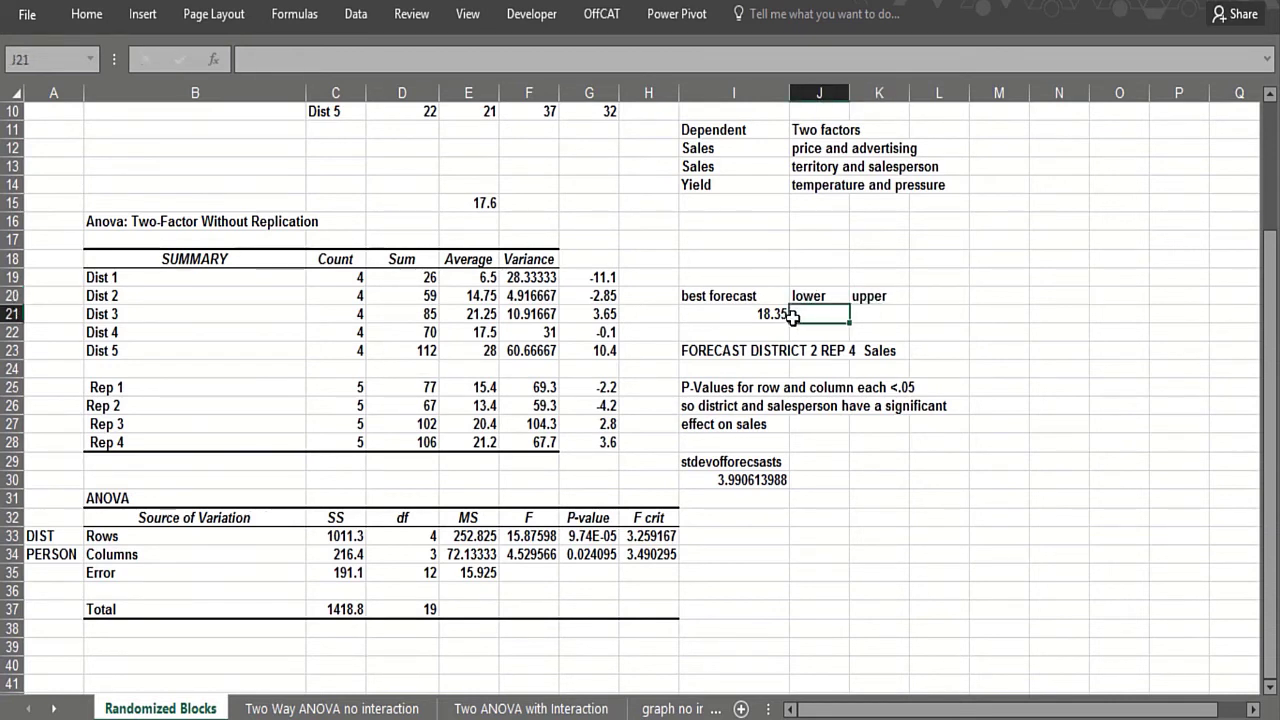
type("=")
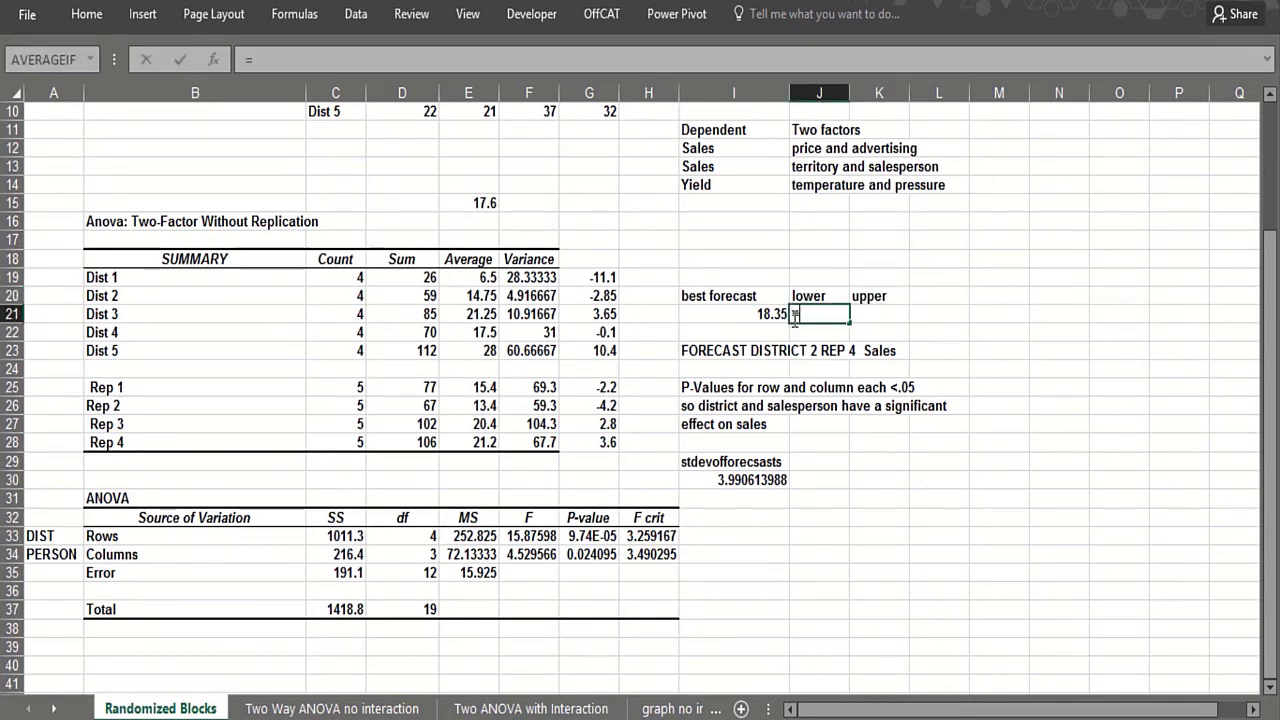
left_click(706, 320)
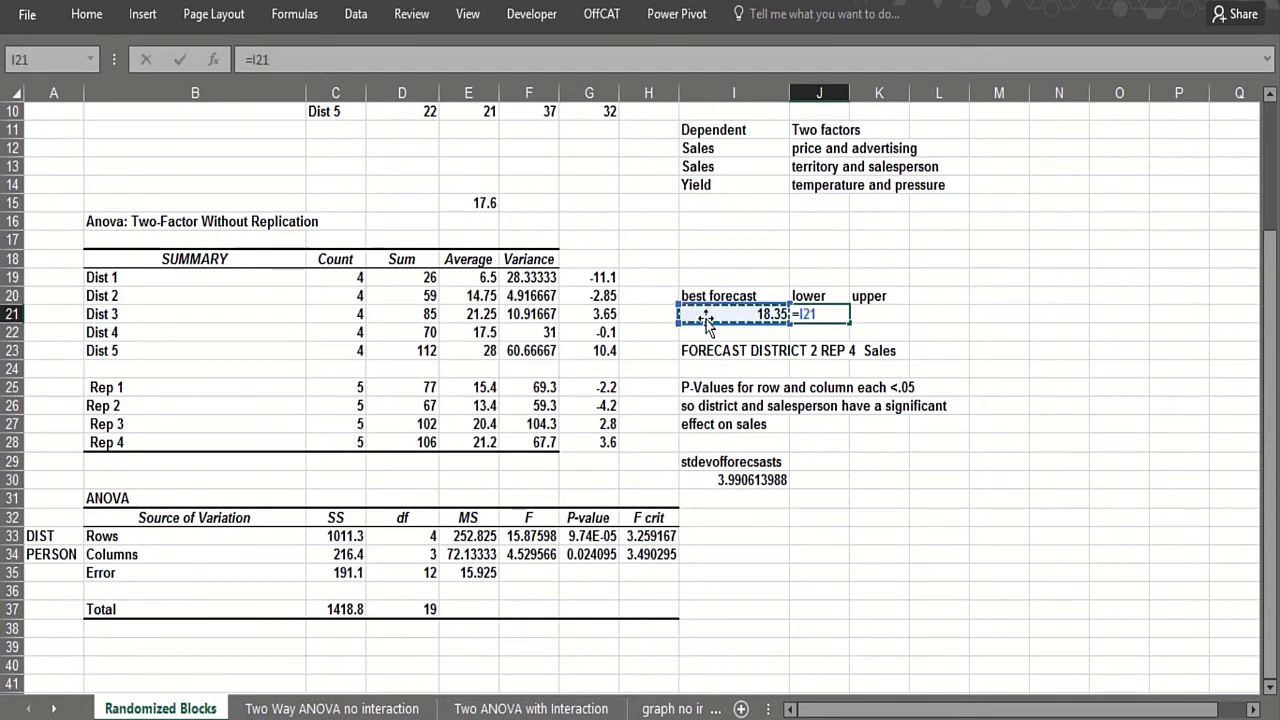
type("-2*")
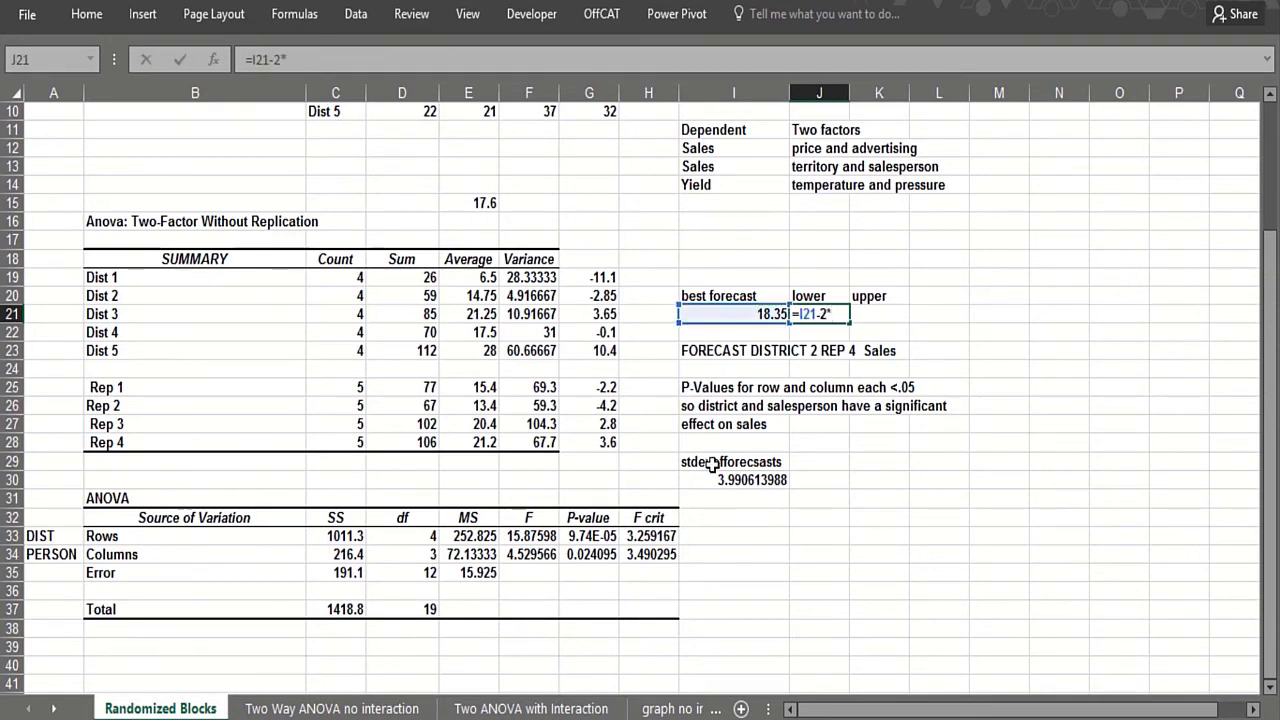
left_click(712, 478)
key("Return")
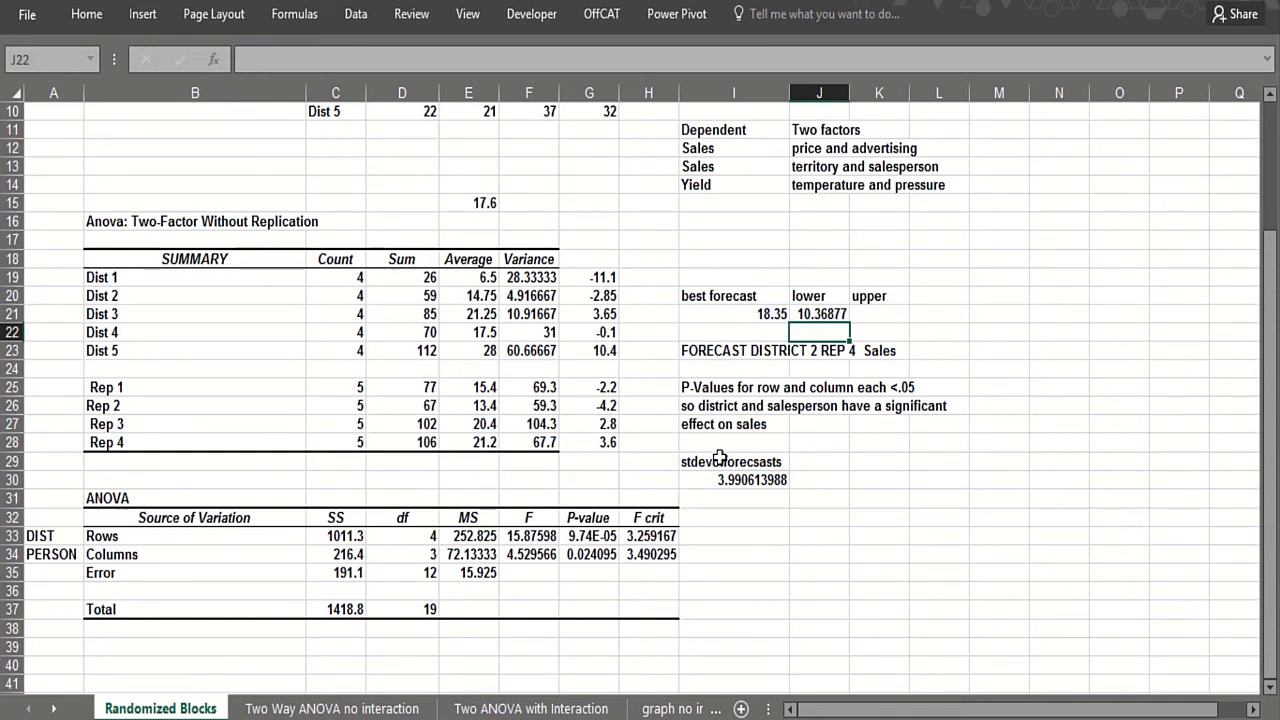
Calculate the upper forecast limit in K21 as the best forecast plus two standard deviations, =I21+2*I30.
left_click(871, 313)
type("=")
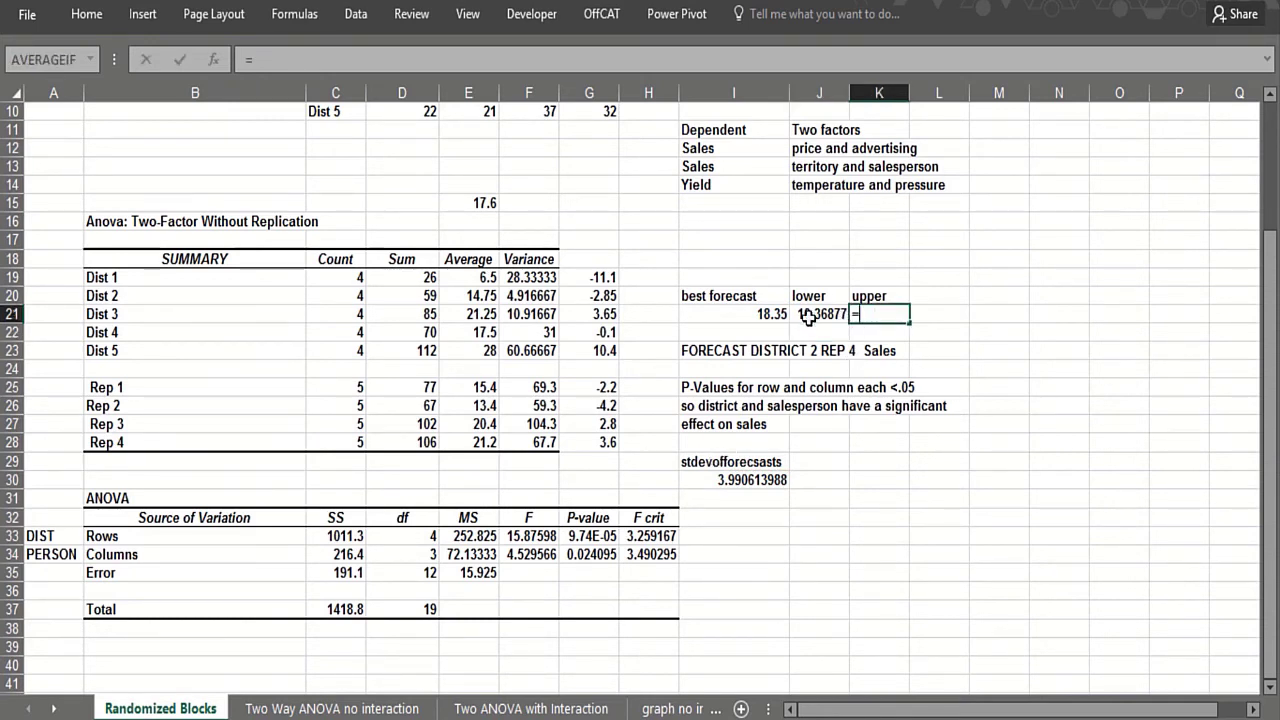
left_click(760, 313)
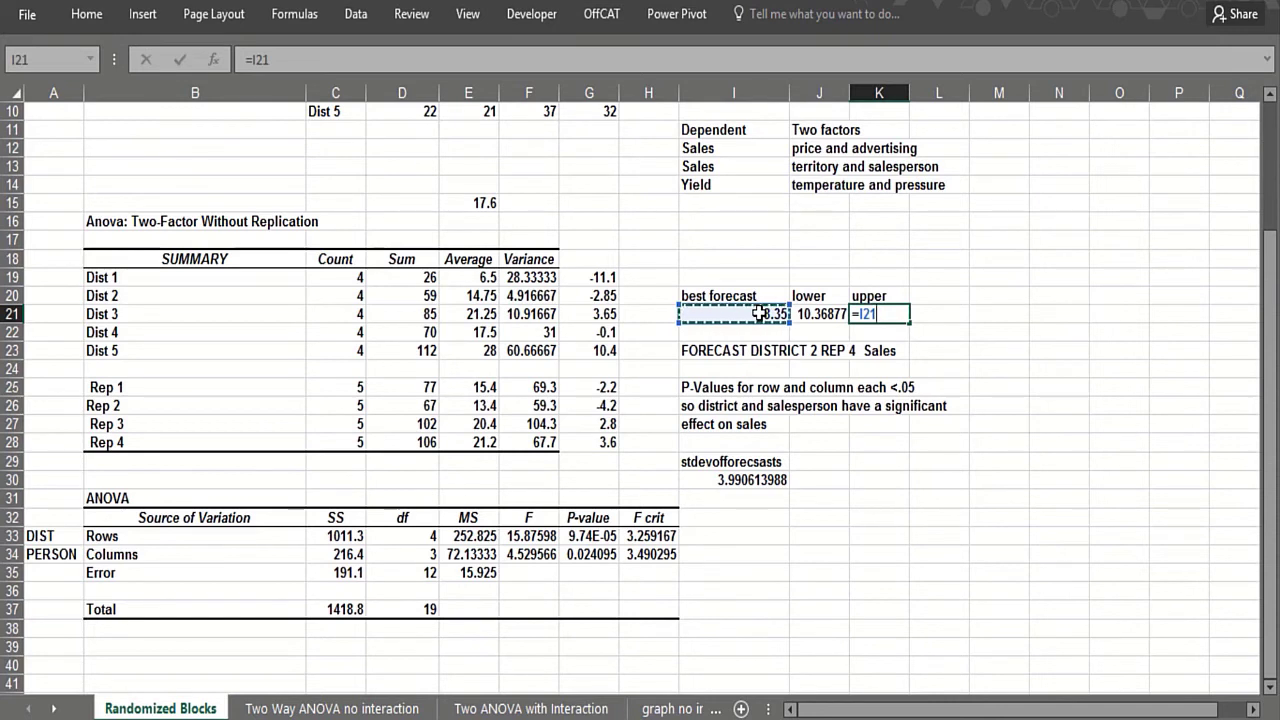
type("+2*")
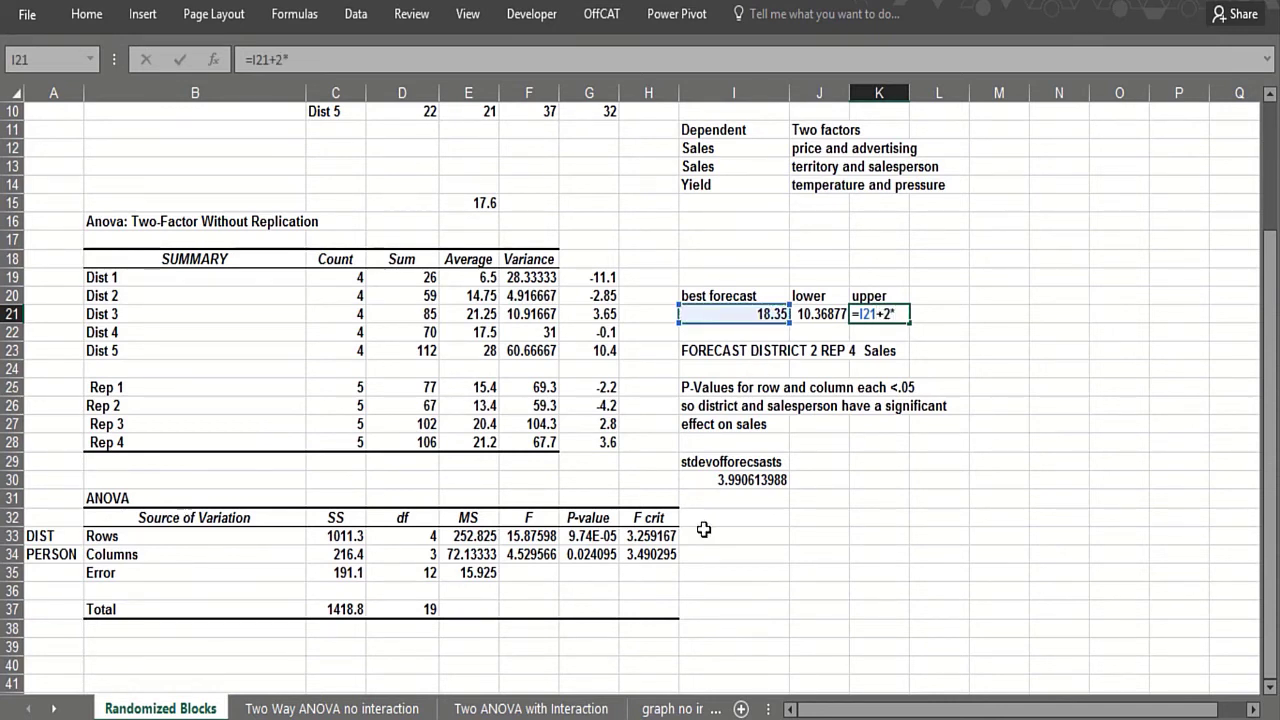
left_click(706, 478)
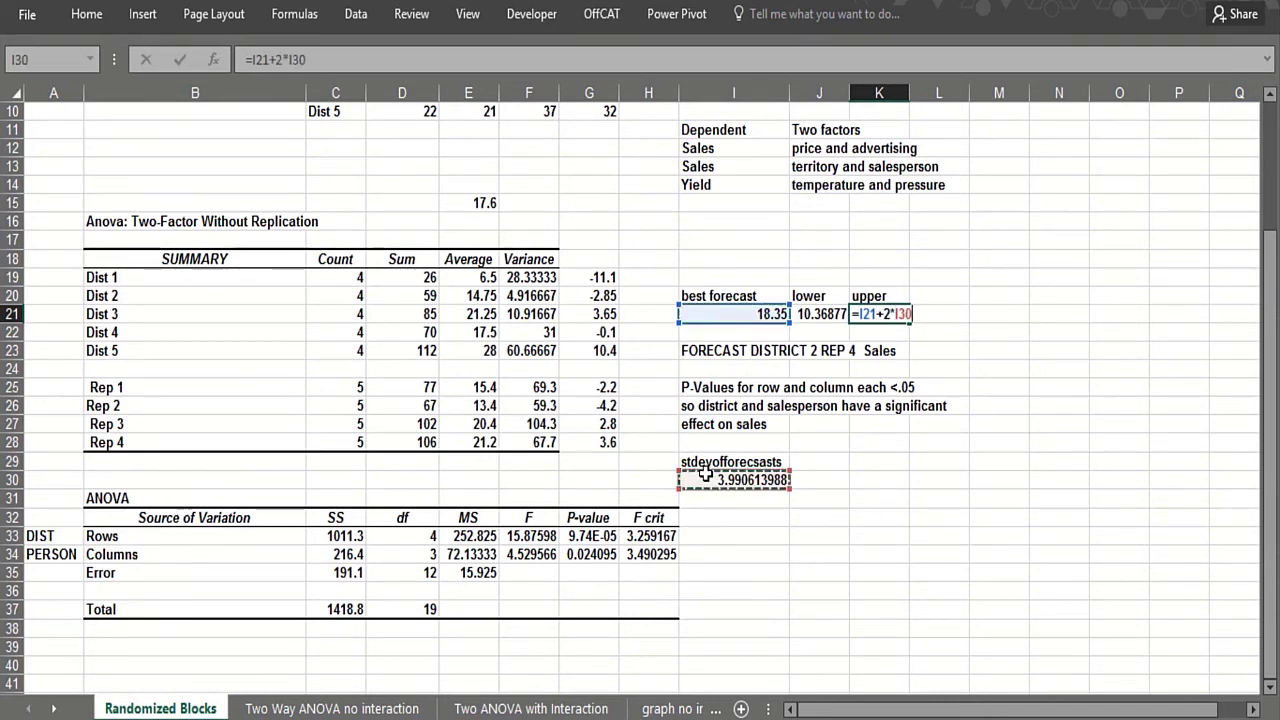
key("Return")
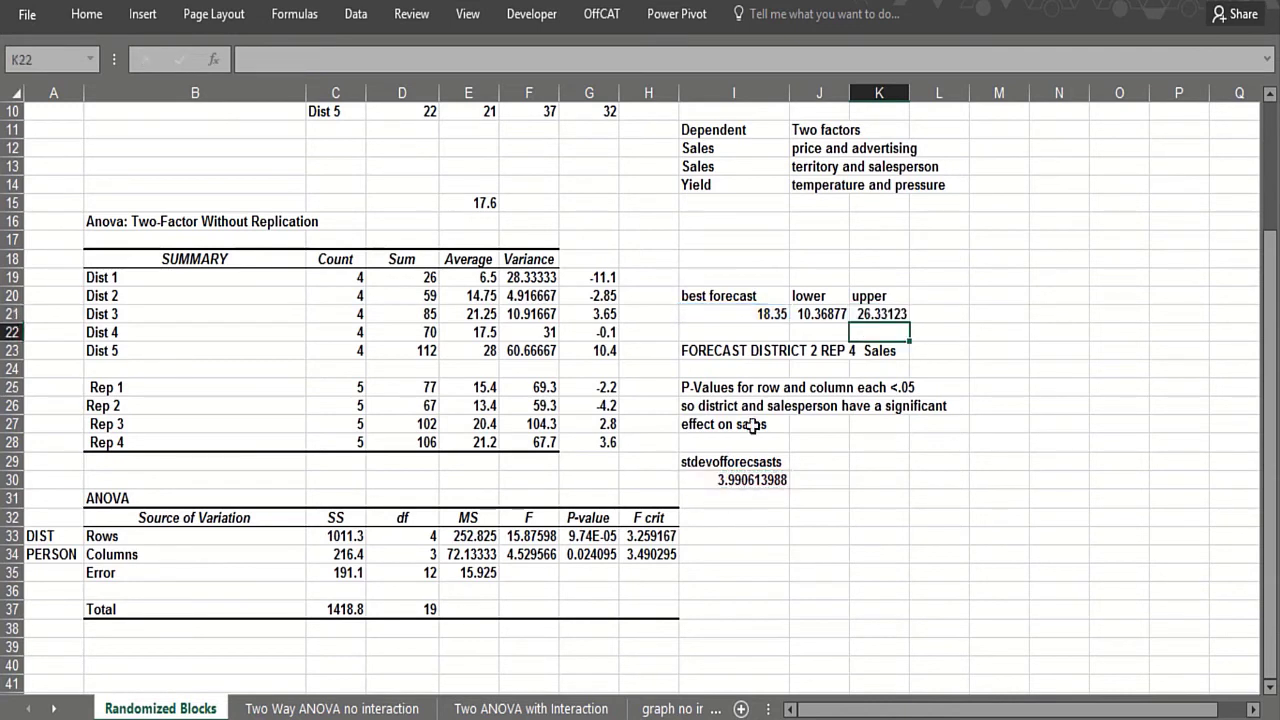
Enter the limits as whole sales figures above their labels: 1037 in J19 and 2633 in K19.
left_click(804, 314)
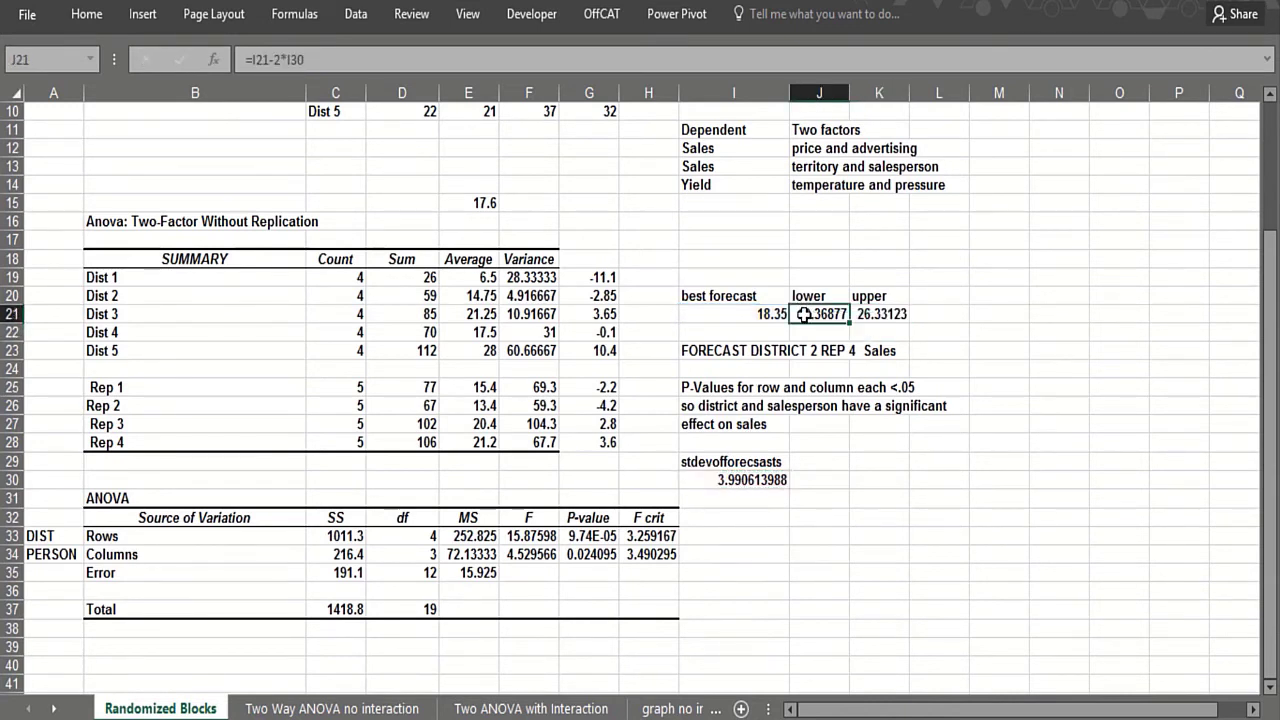
left_click(817, 280)
type("1037")
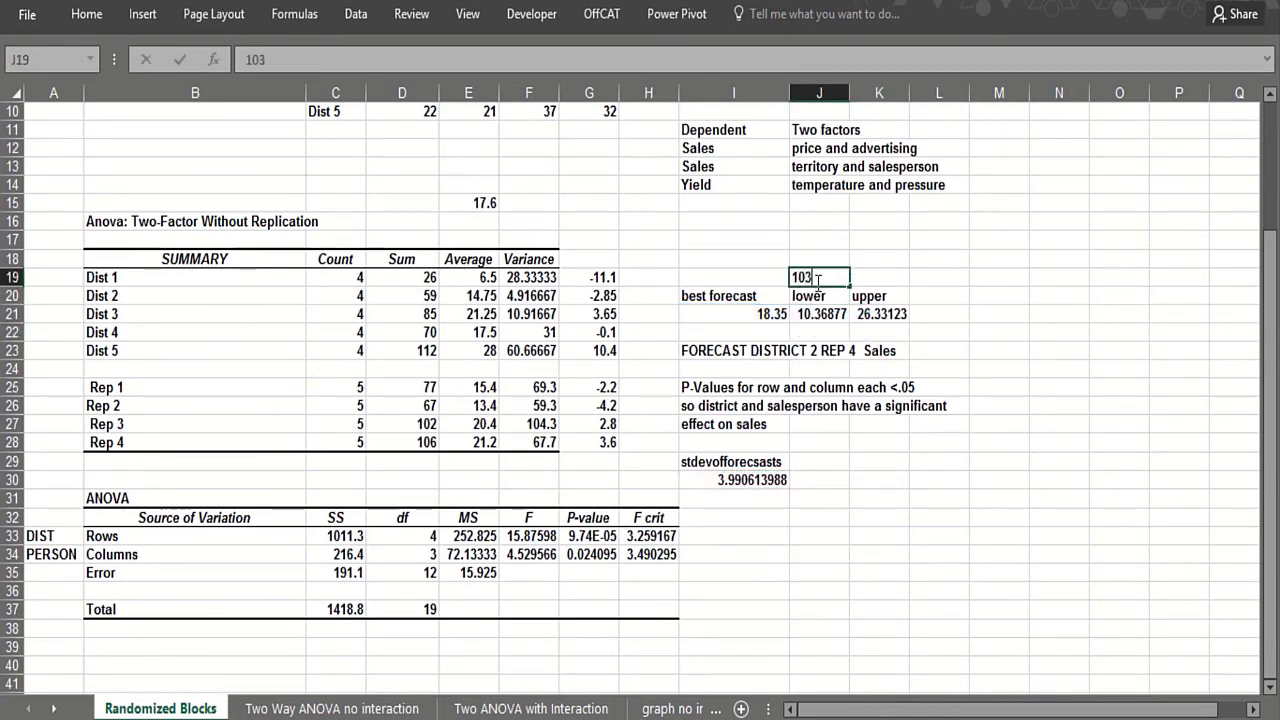
key("ctrl+Return")
scroll(817, 286, "down", 10)
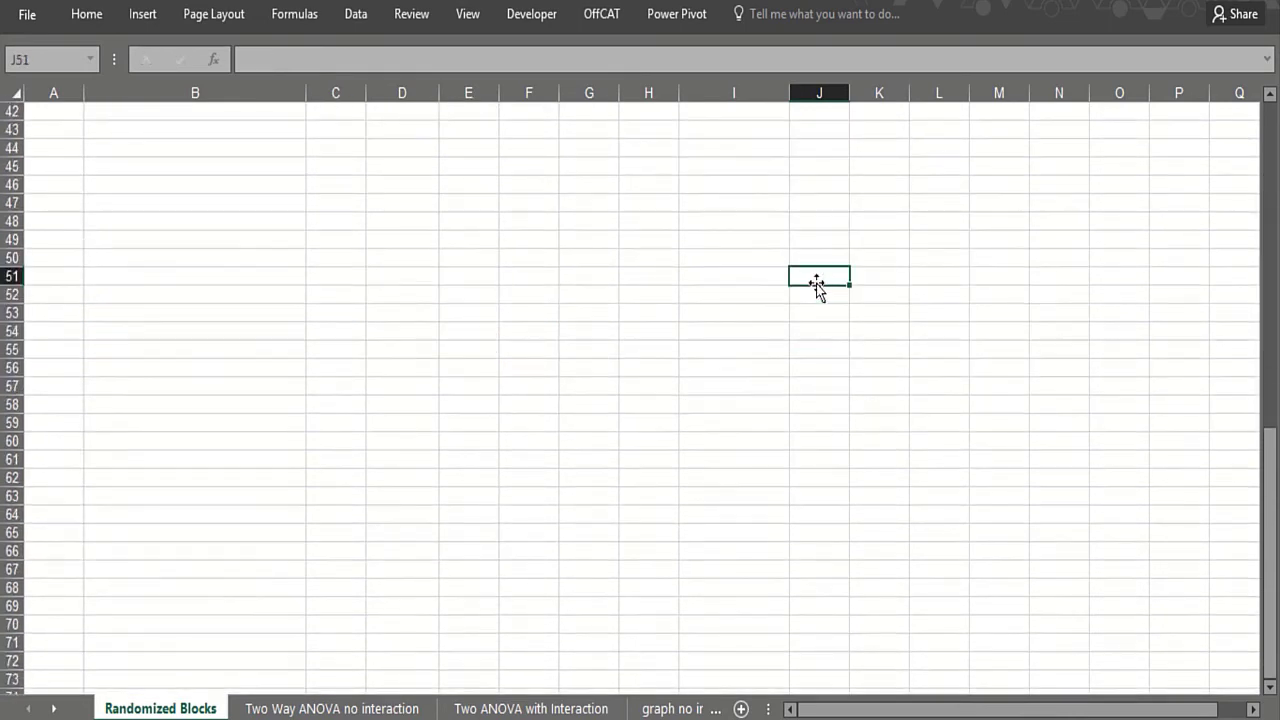
scroll(817, 286, "up", 10)
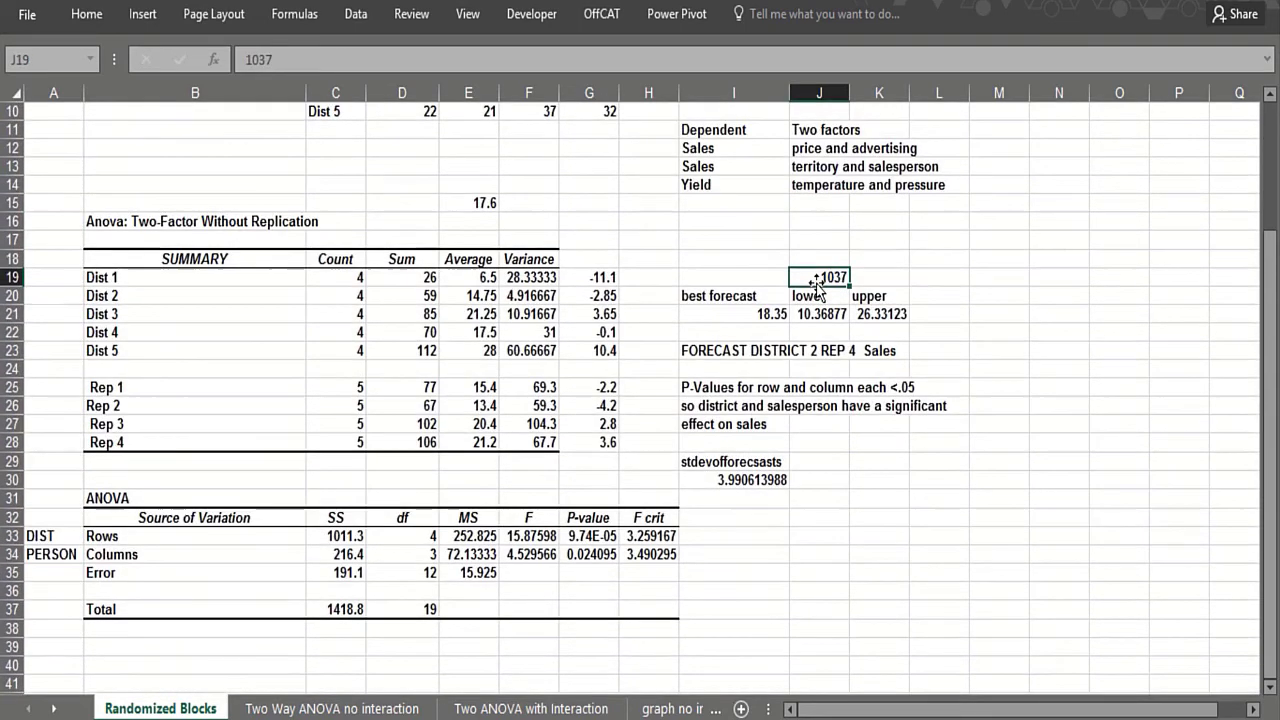
left_click(871, 279)
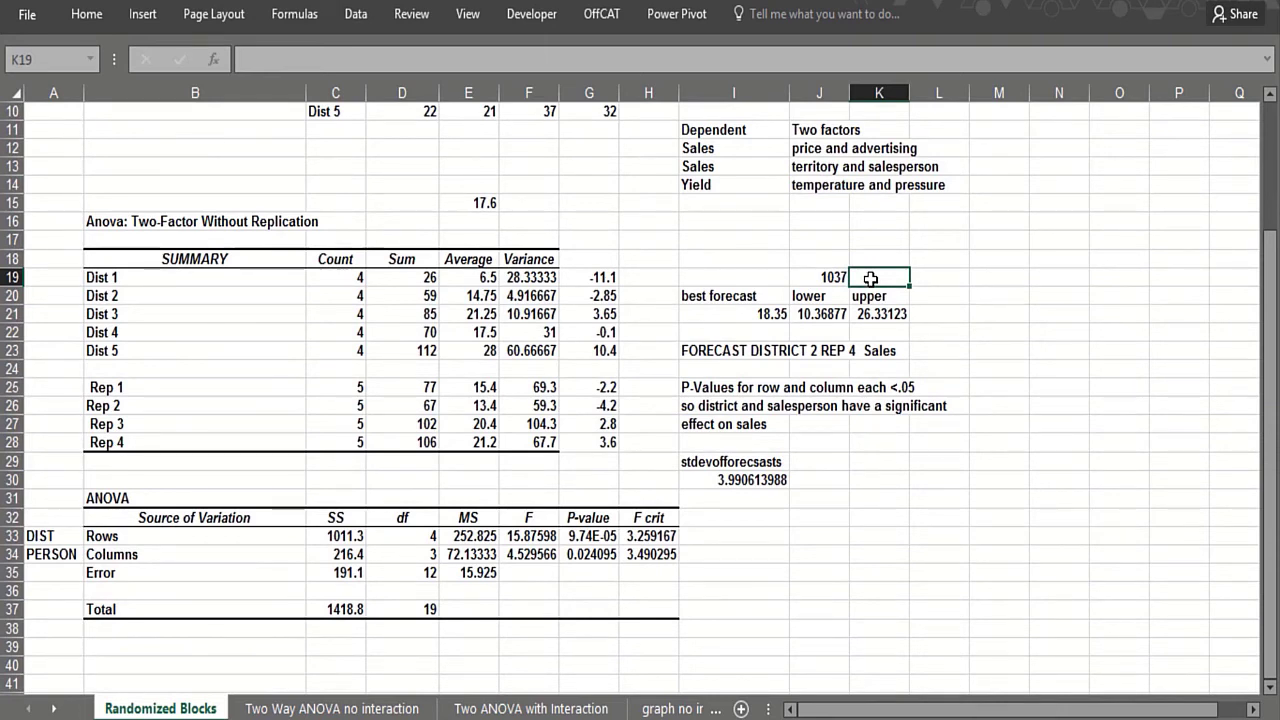
type("2633")
key("Return")
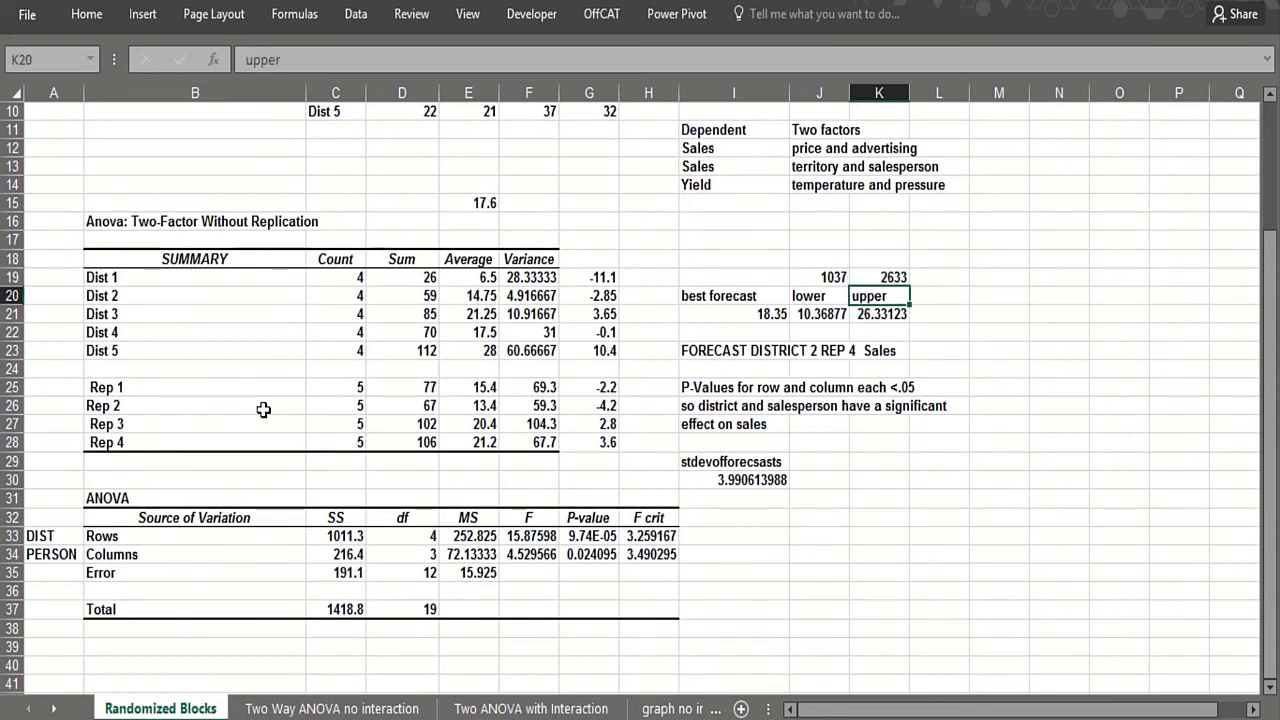
Examine the Rows, Columns and Error entries of the ANOVA table and the Rep 1 figures in the original district sales data.
left_click_drag(183, 548, 183, 542)
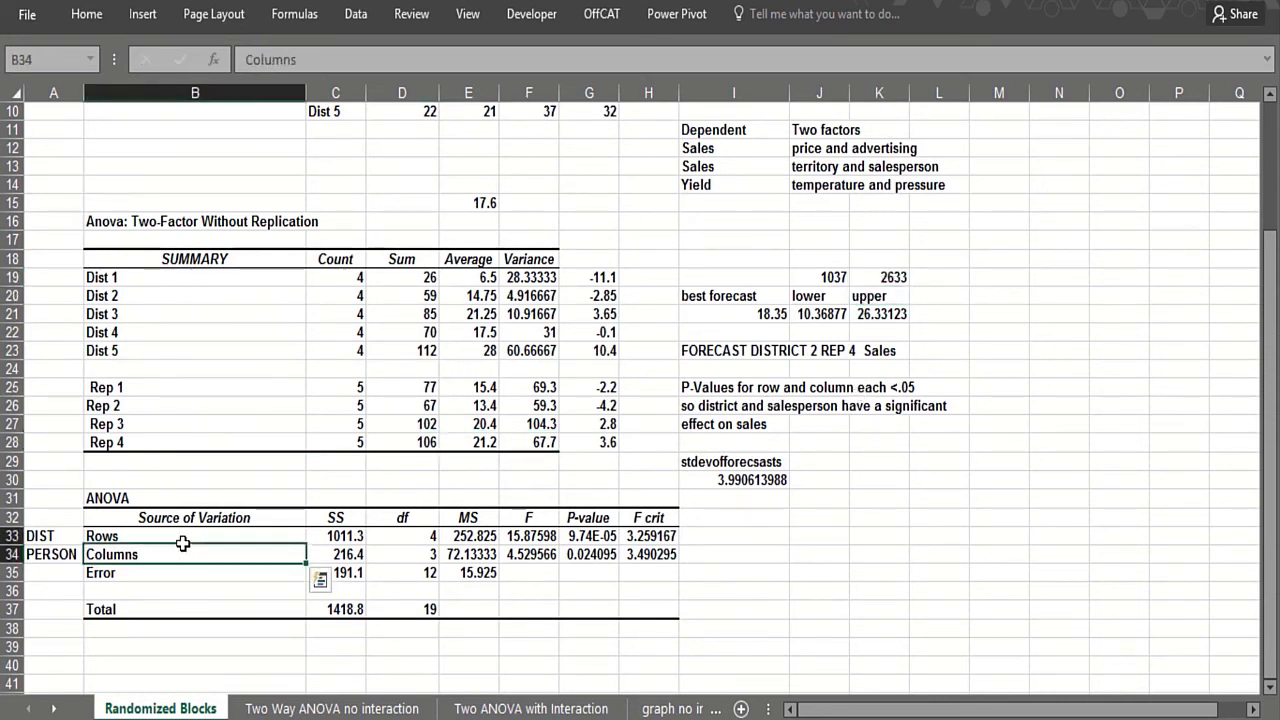
left_click(181, 535)
left_click(182, 567)
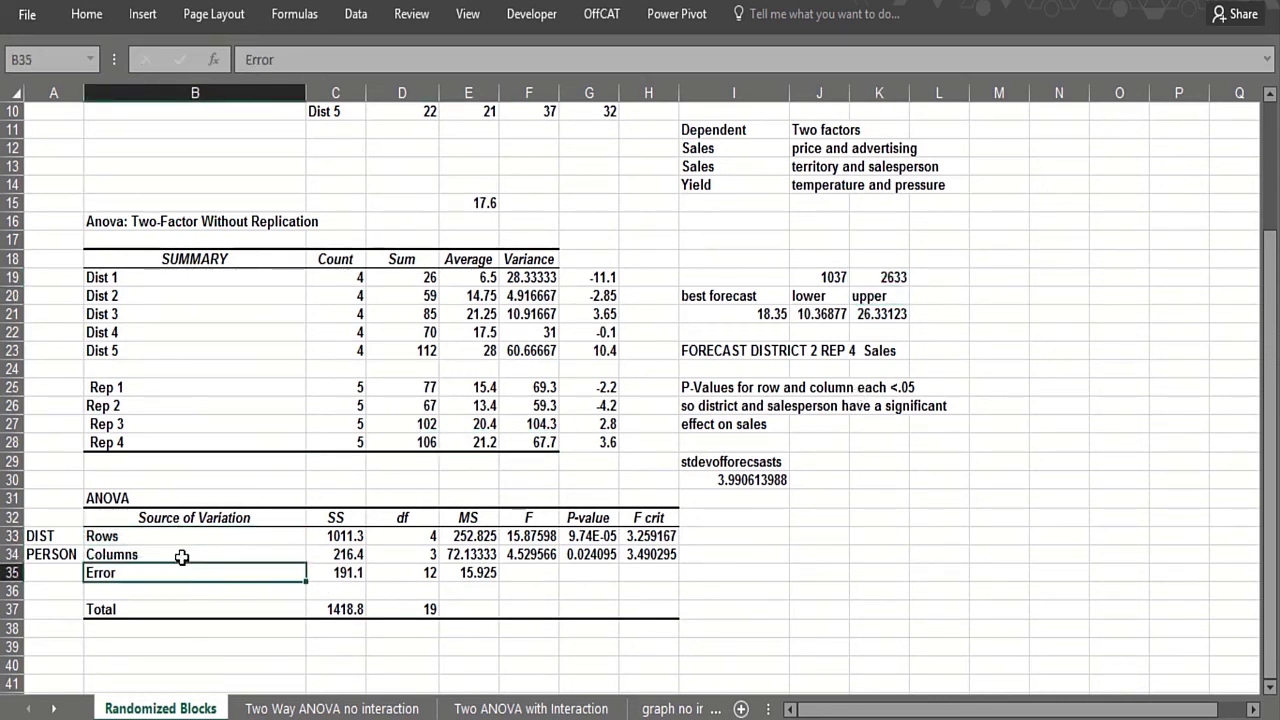
left_click(182, 558)
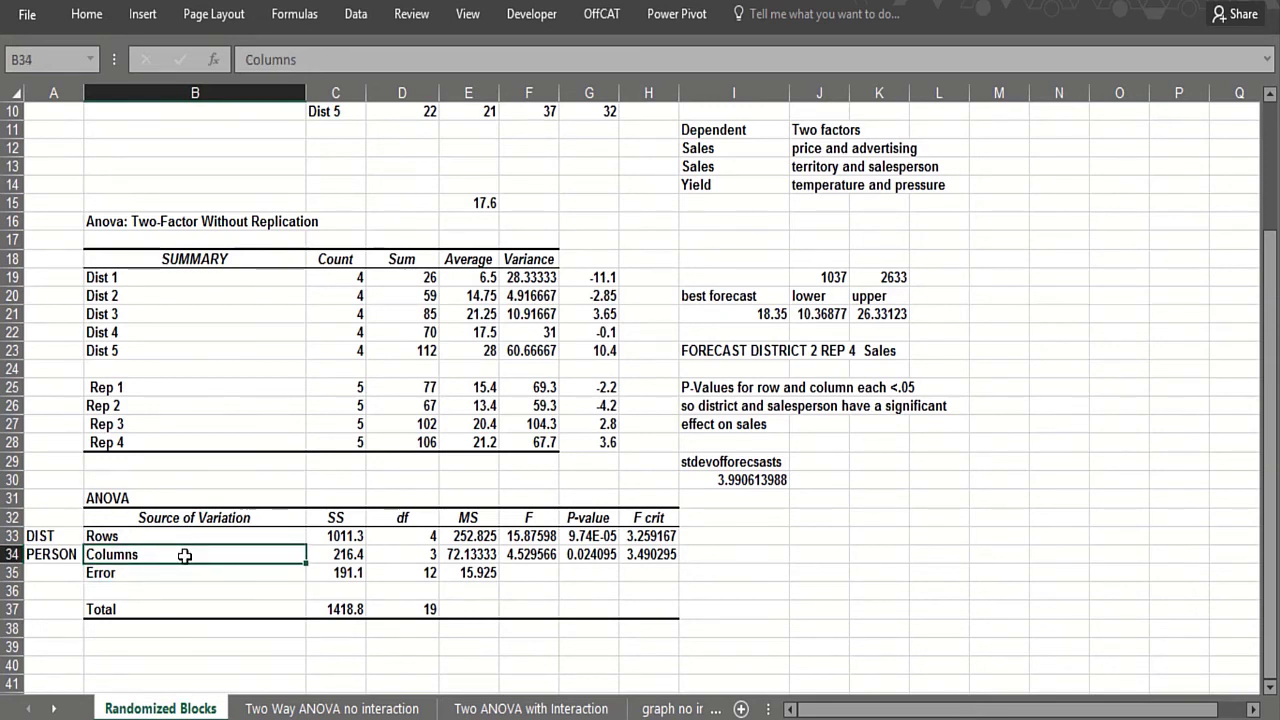
left_click(185, 538)
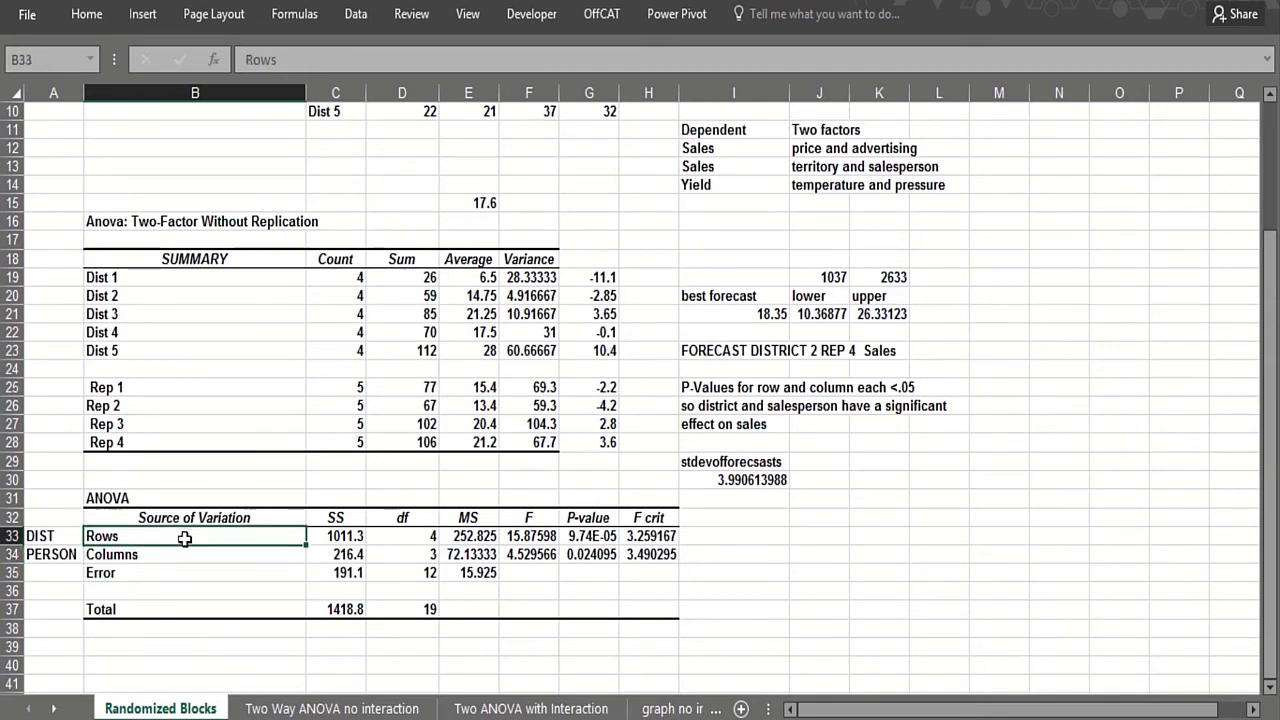
left_click(183, 557)
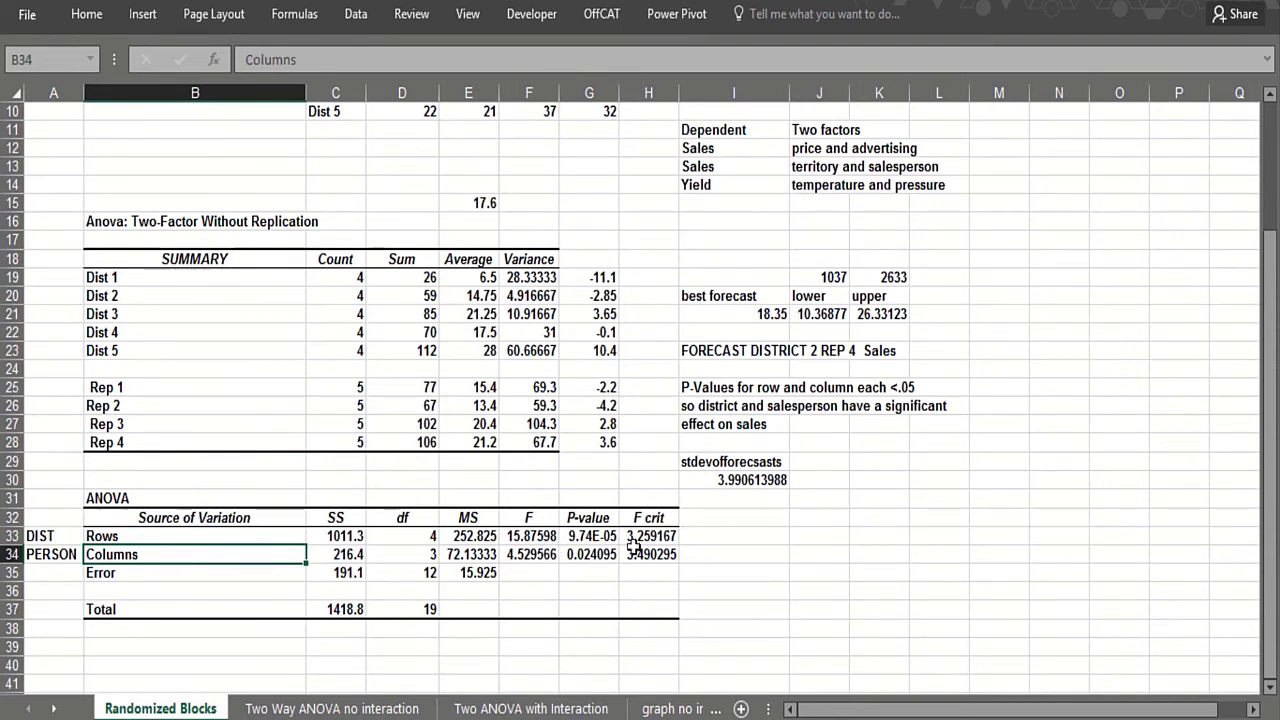
left_click(700, 516)
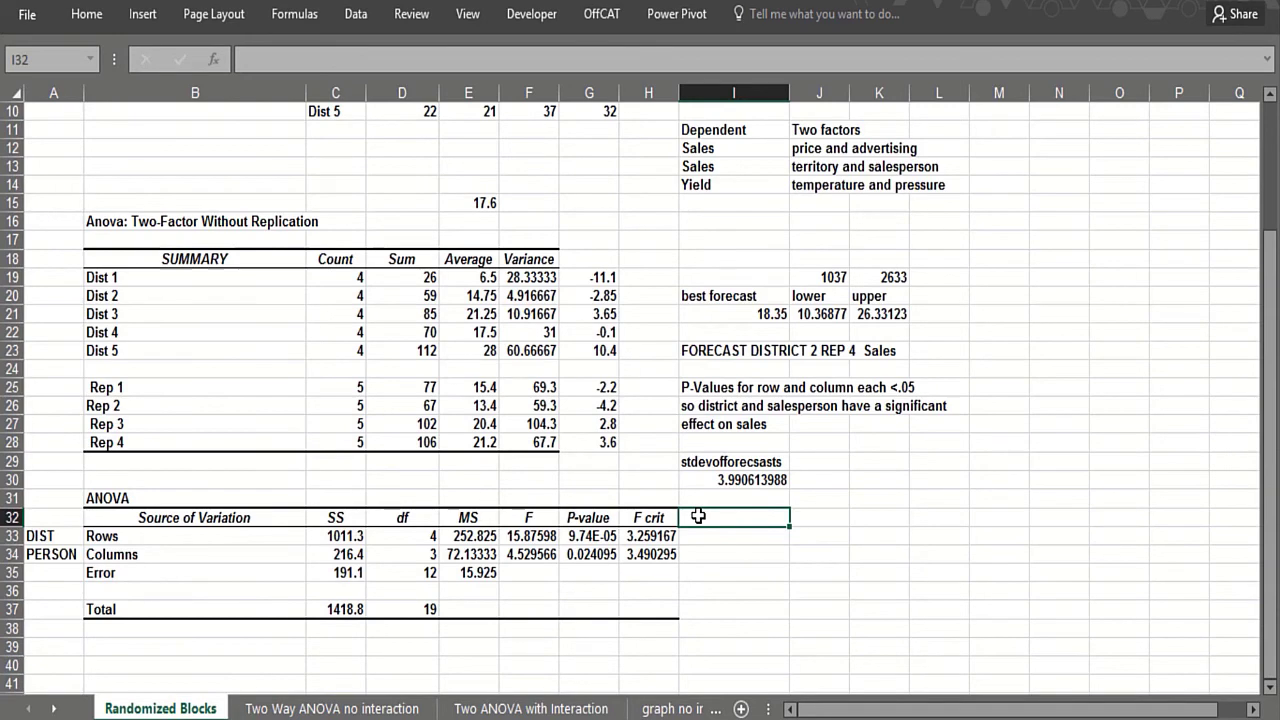
scroll(696, 516, "up", 2)
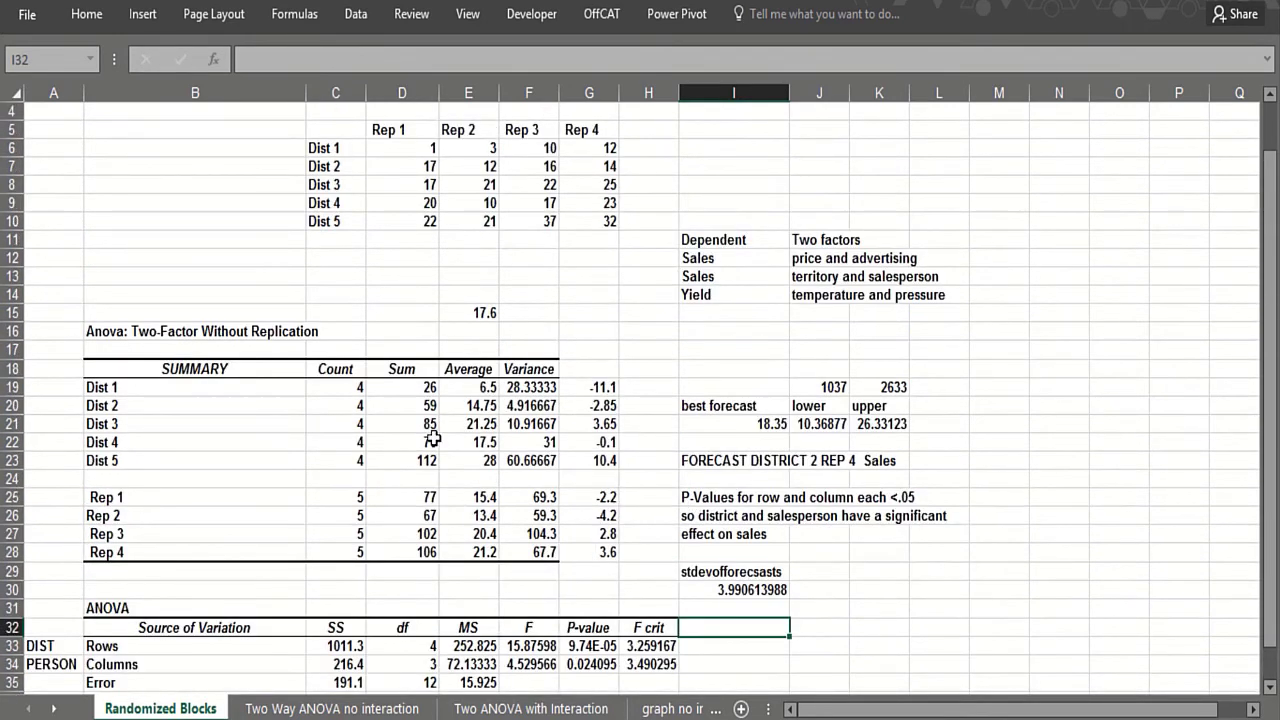
left_click(416, 221)
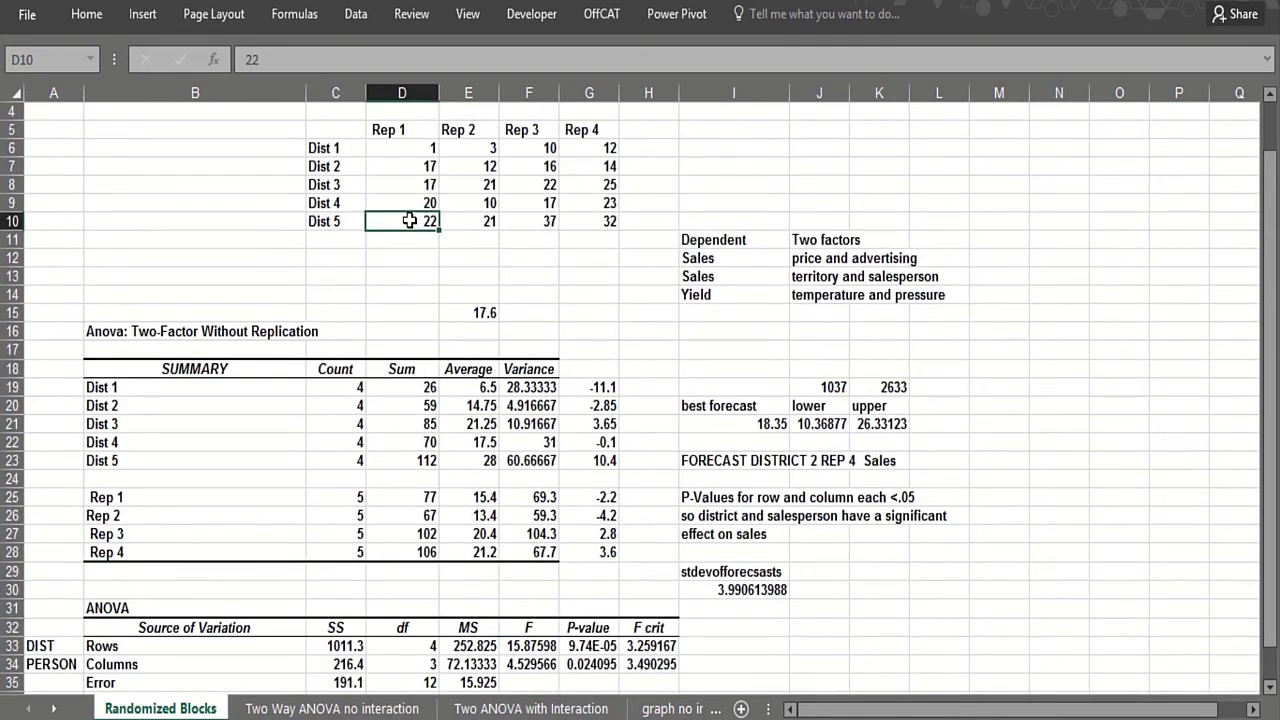
left_click(403, 170)
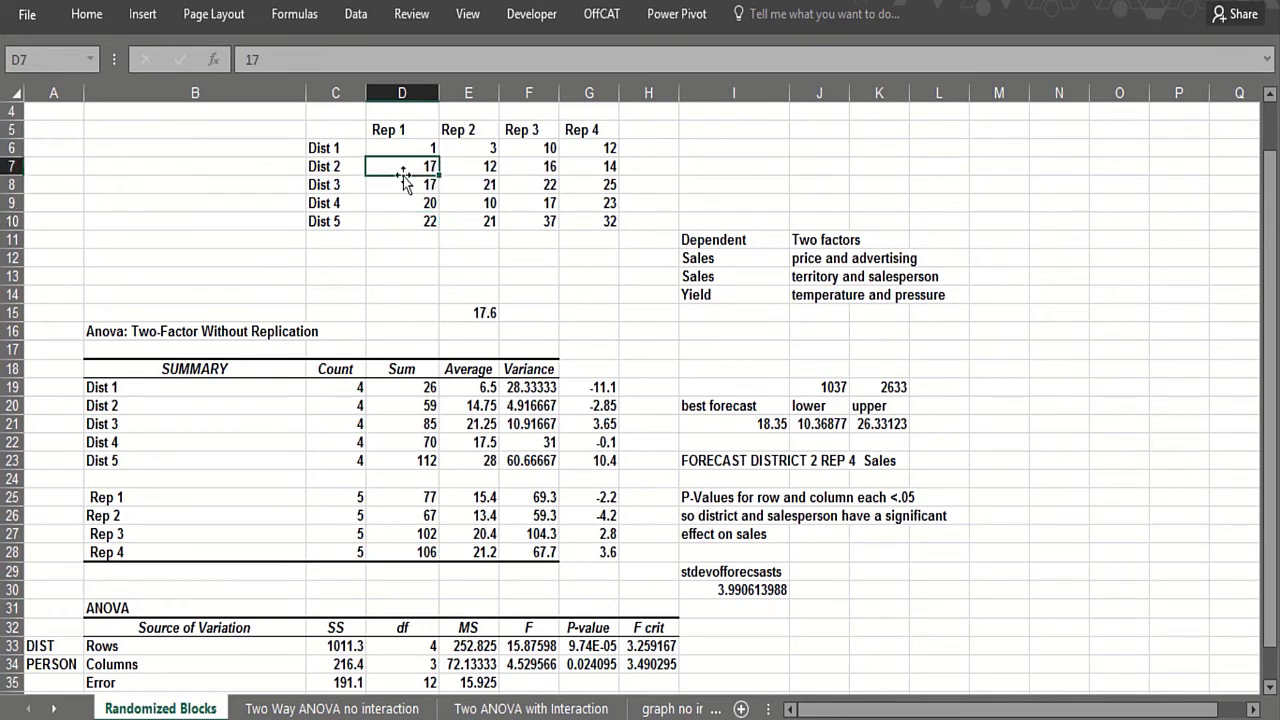
left_click(404, 146)
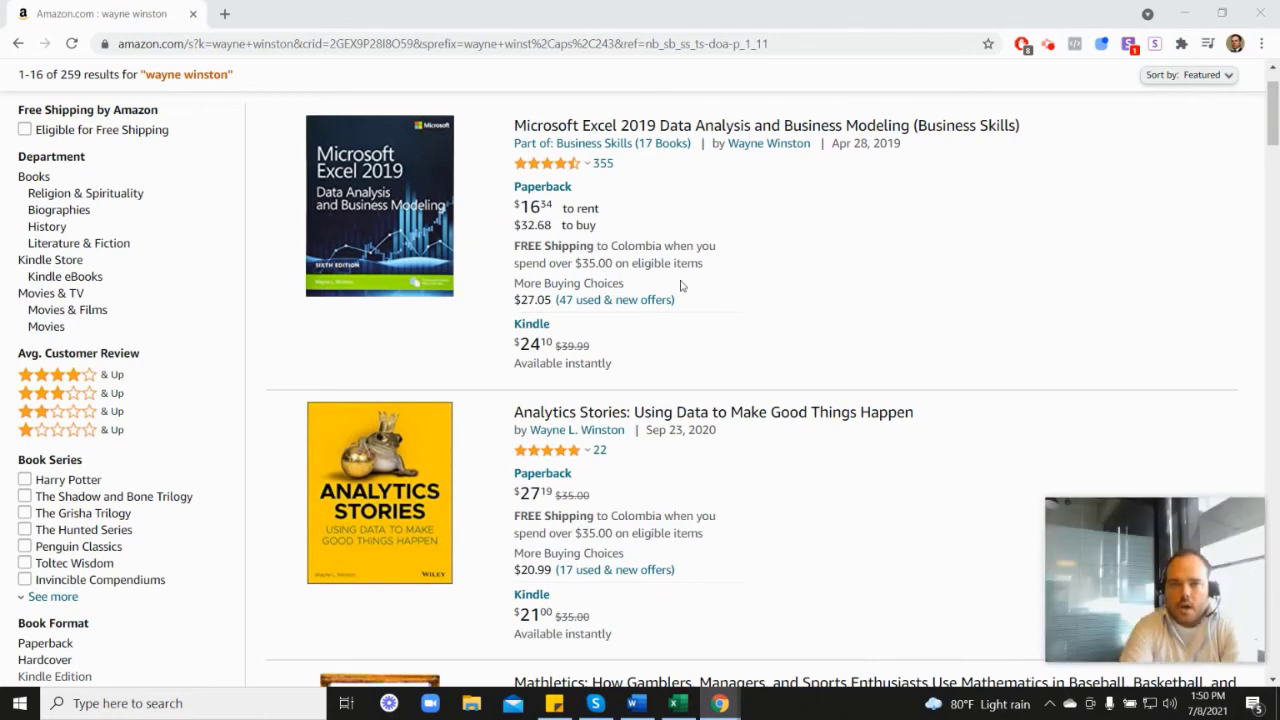
Switch to the Amazon results and look through the author's book listings, including the rating breakdown for Marketing Analytics.
mouse_move(547, 172)
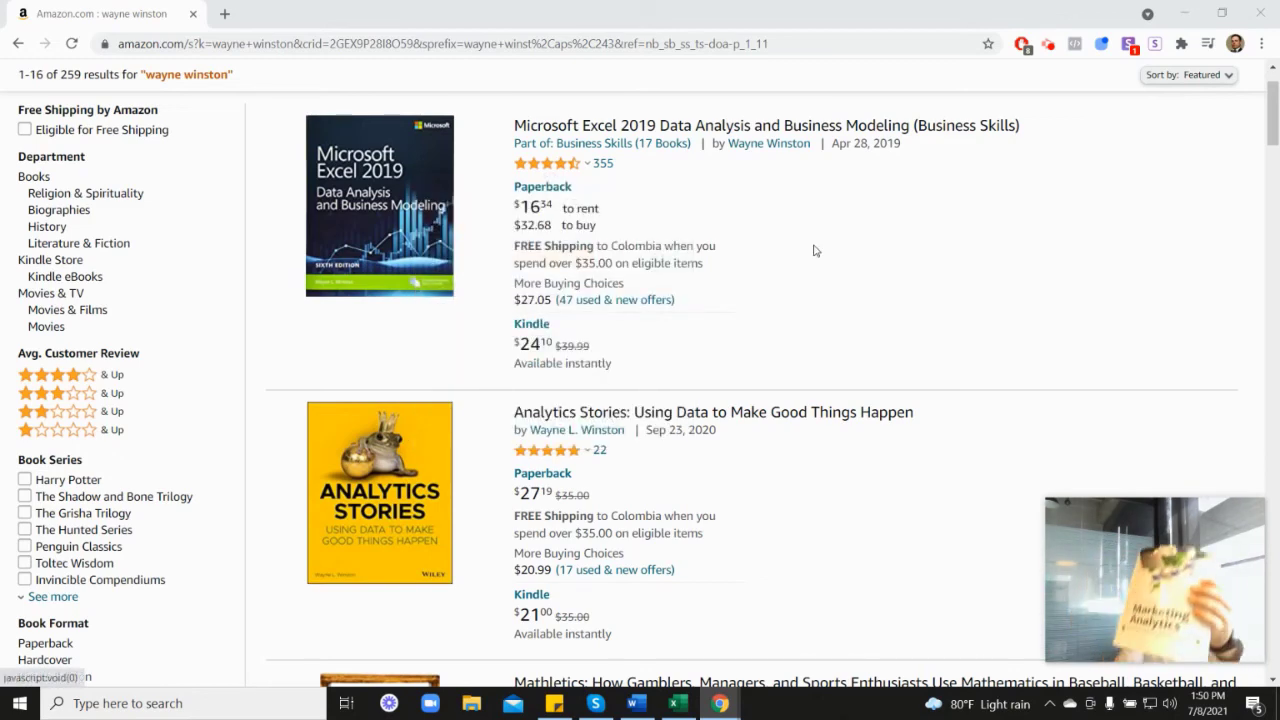
scroll(1120, 400, "down", 6)
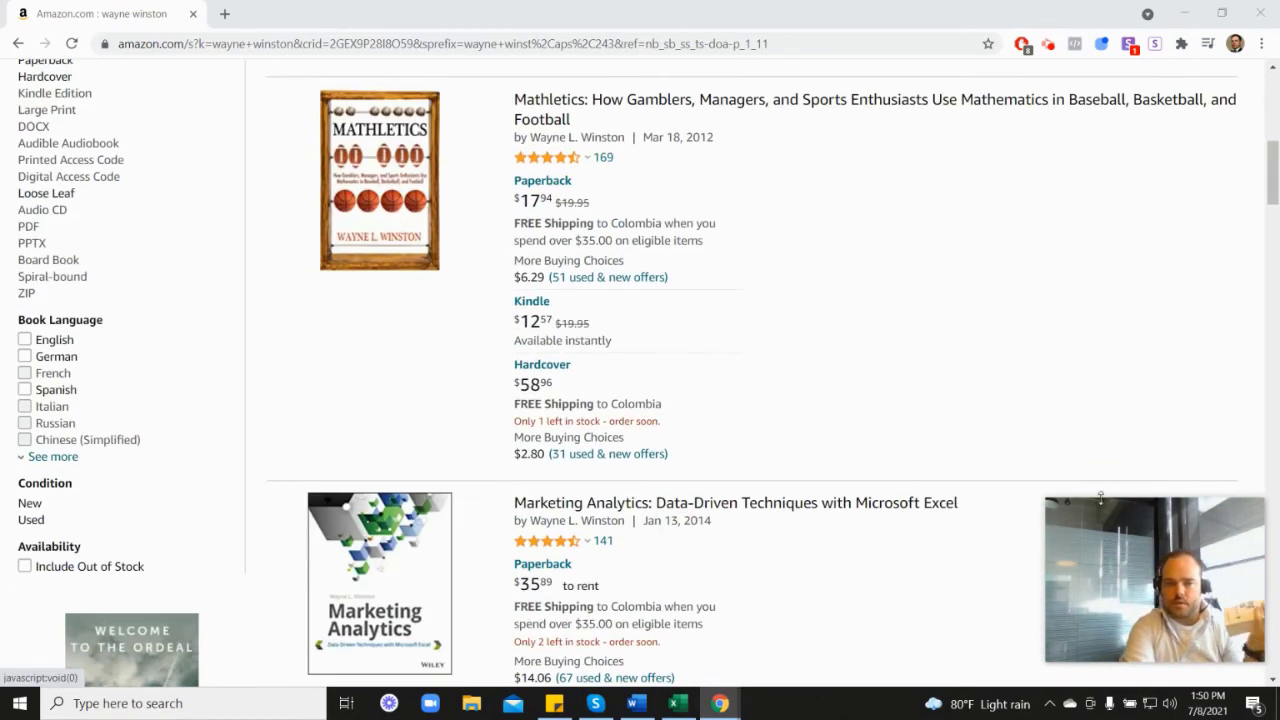
scroll(622, 488, "down", 1)
mouse_move(566, 374)
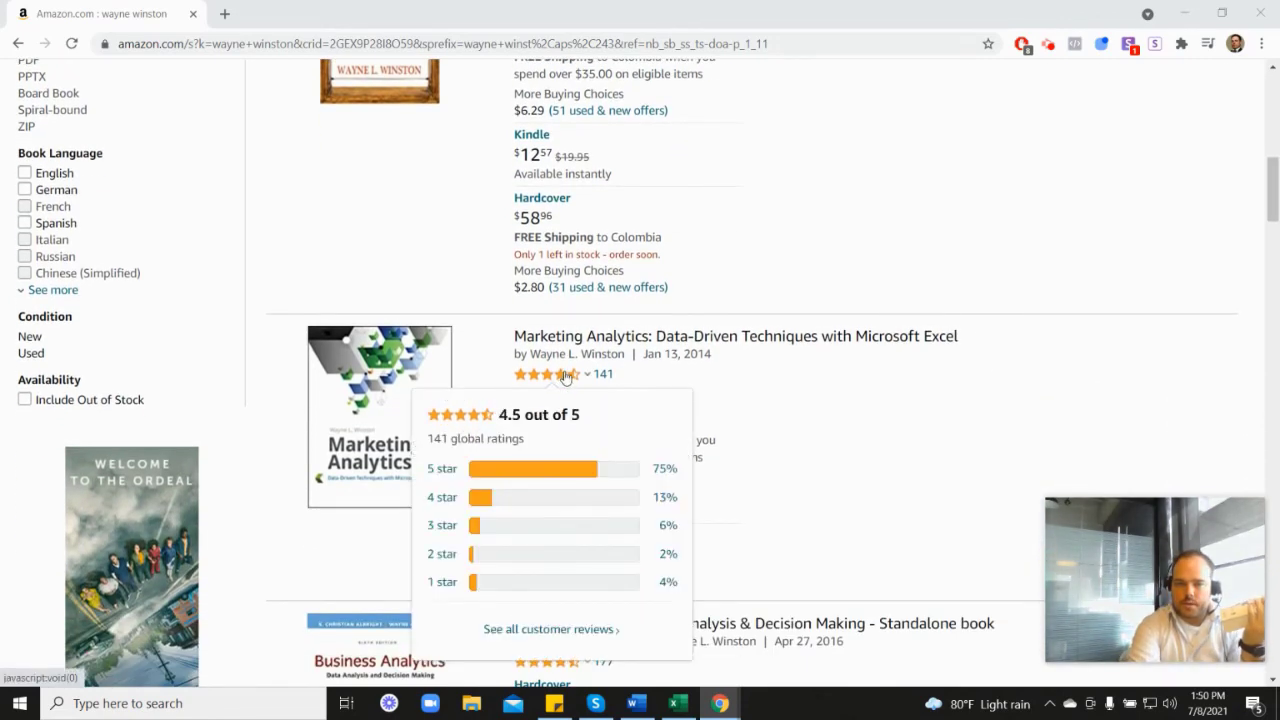
scroll(744, 380, "up", 3)
scroll(744, 380, "up", 3)
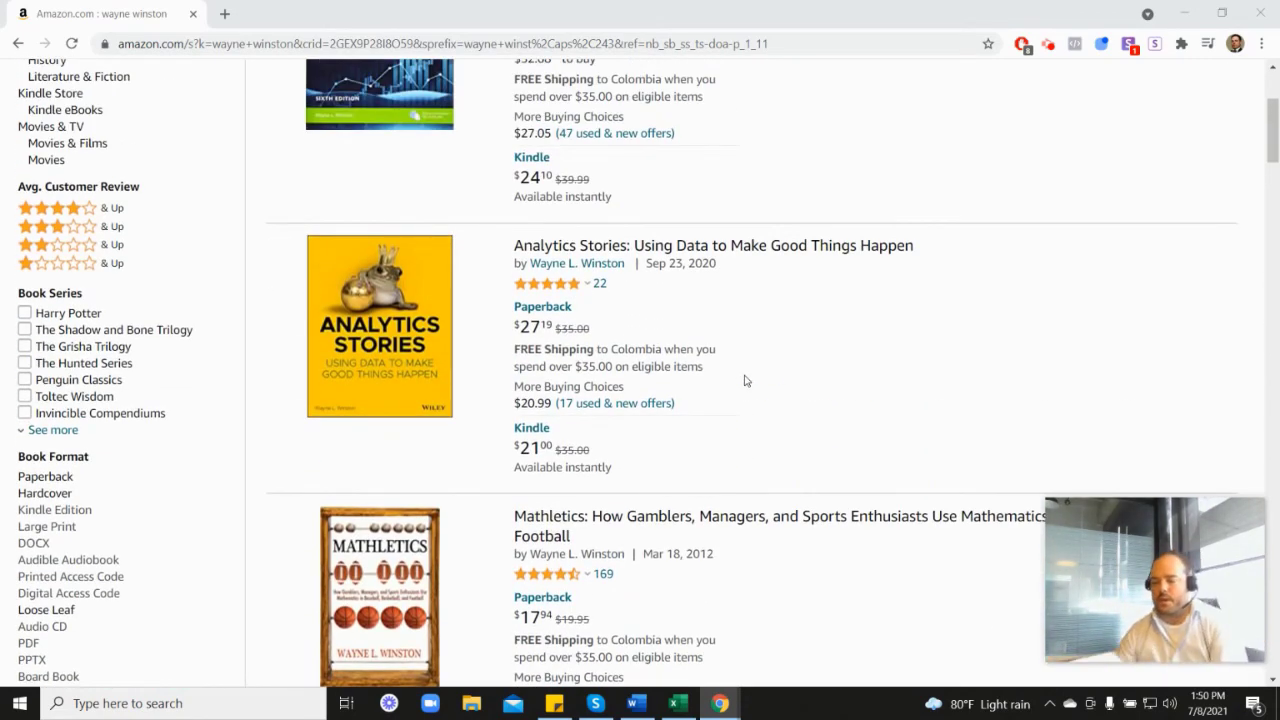